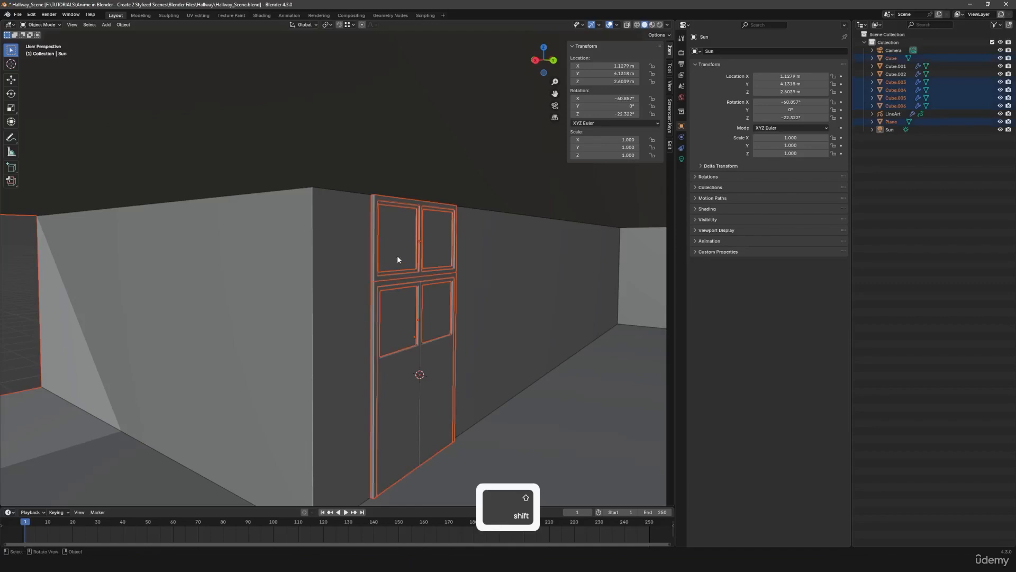
Step: Select all the door and window frame parts without the hallway building and move them along the Y axis clear of the building
{"action": "left_click_drag", "start_coordinate": [397, 255], "coordinate": [435, 301], "text": "shift"}
{"action": "scroll", "coordinate": [426, 313], "scroll_direction": "down", "scroll_amount": 8}
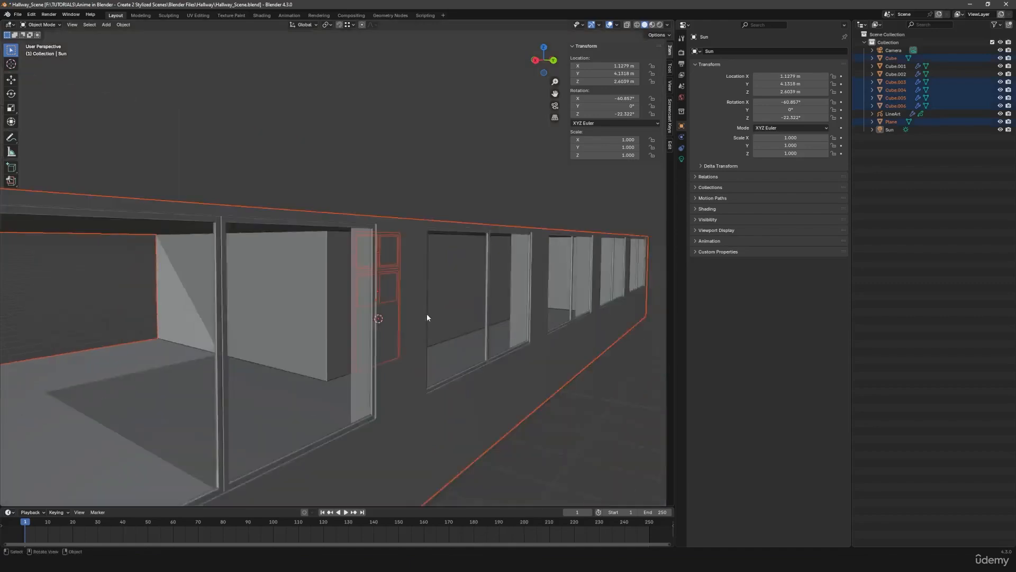
{"action": "left_click_drag", "start_coordinate": [471, 161], "coordinate": [536, 271], "text": "ctrl"}
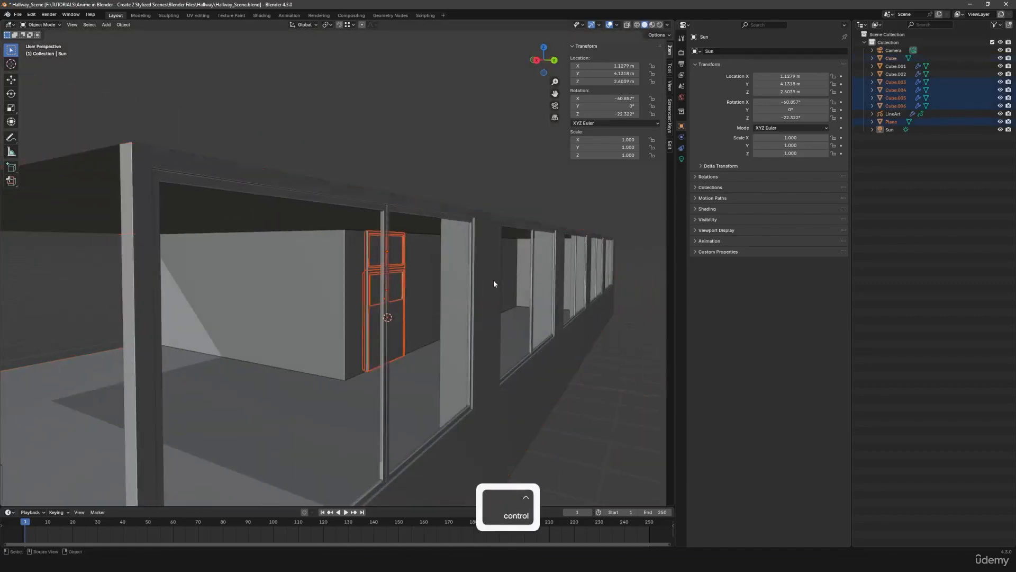
{"action": "scroll", "coordinate": [493, 279], "scroll_direction": "down", "scroll_amount": 10}
{"action": "key", "text": "g"}
{"action": "key", "text": "x"}
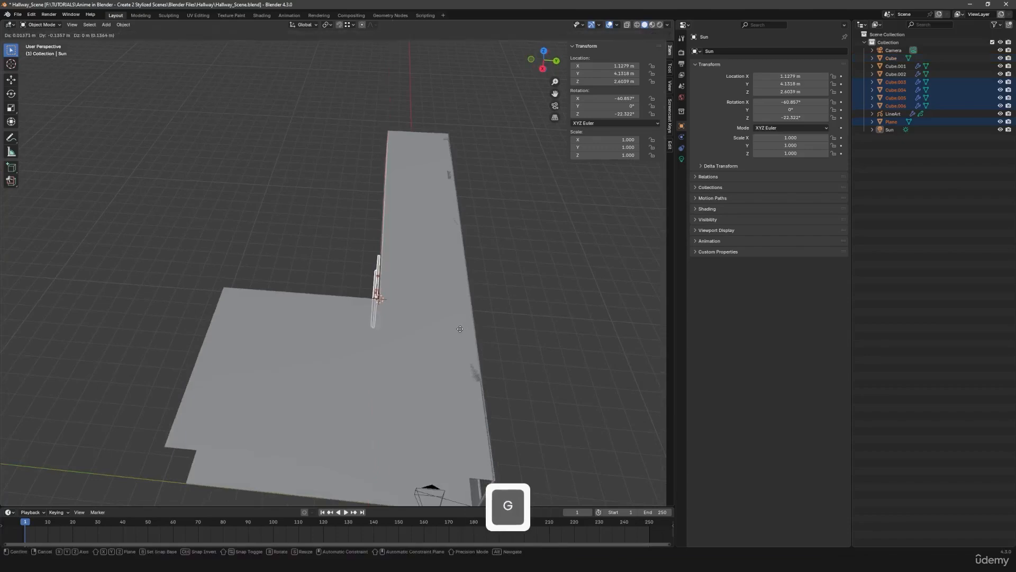
{"action": "key", "text": "y"}
{"action": "left_click", "coordinate": [386, 323]}
Step: Delete the flat plane covering the window openings in the door and the frame above it
{"action": "middle_click_drag", "start_coordinate": [385, 322], "coordinate": [333, 317]}
{"action": "scroll", "coordinate": [381, 381], "scroll_direction": "up", "scroll_amount": 8}
{"action": "left_click", "coordinate": [319, 307]}
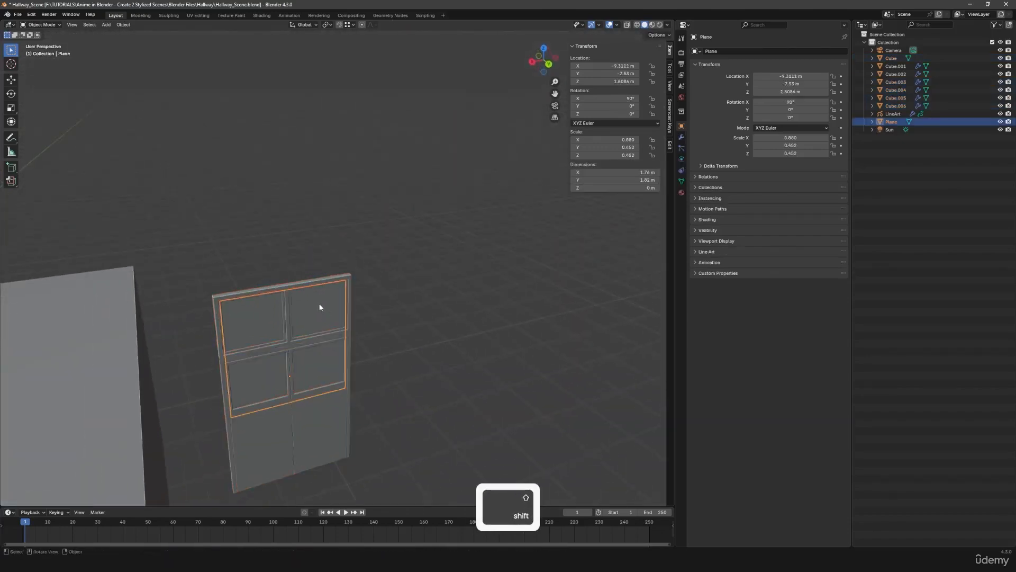
{"action": "key", "text": "g"}
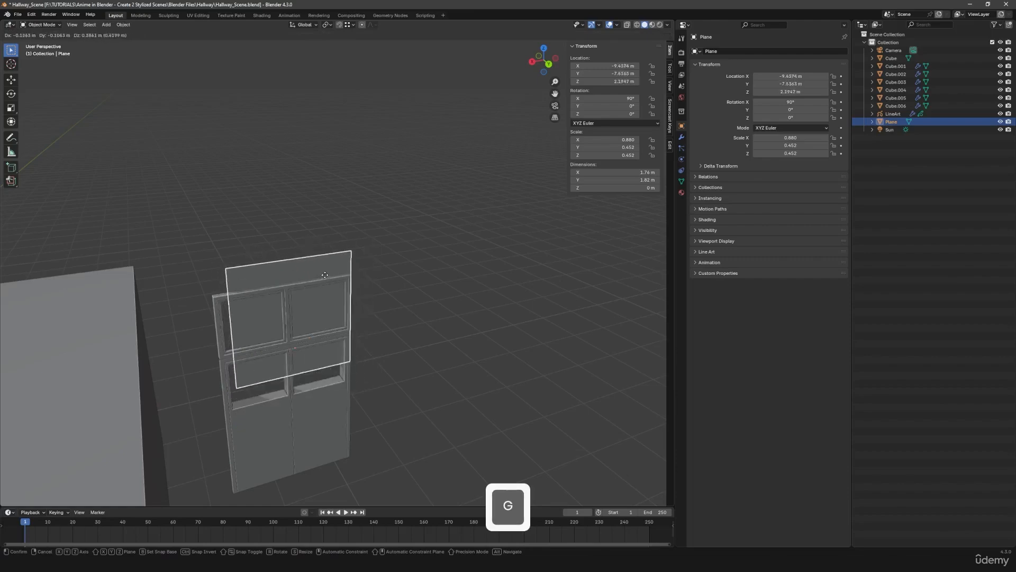
{"action": "right_click", "coordinate": [338, 268]}
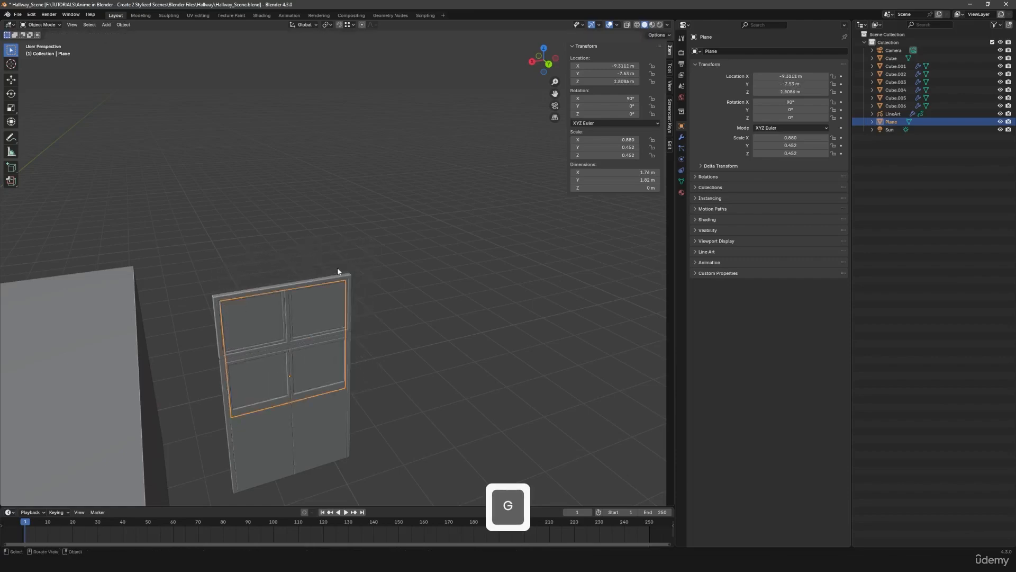
{"action": "key", "text": "Delete"}
{"action": "mouse_move", "coordinate": [337, 267]}
{"action": "middle_mouse_down"}
{"action": "mouse_move", "coordinate": [376, 401]}
{"action": "mouse_move", "coordinate": [401, 374]}
{"action": "mouse_move", "coordinate": [408, 399]}
{"action": "mouse_move", "coordinate": [352, 358]}
{"action": "mouse_move", "coordinate": [406, 339]}
{"action": "mouse_move", "coordinate": [415, 306]}
{"action": "mouse_move", "coordinate": [336, 279]}
{"action": "middle_mouse_up"}
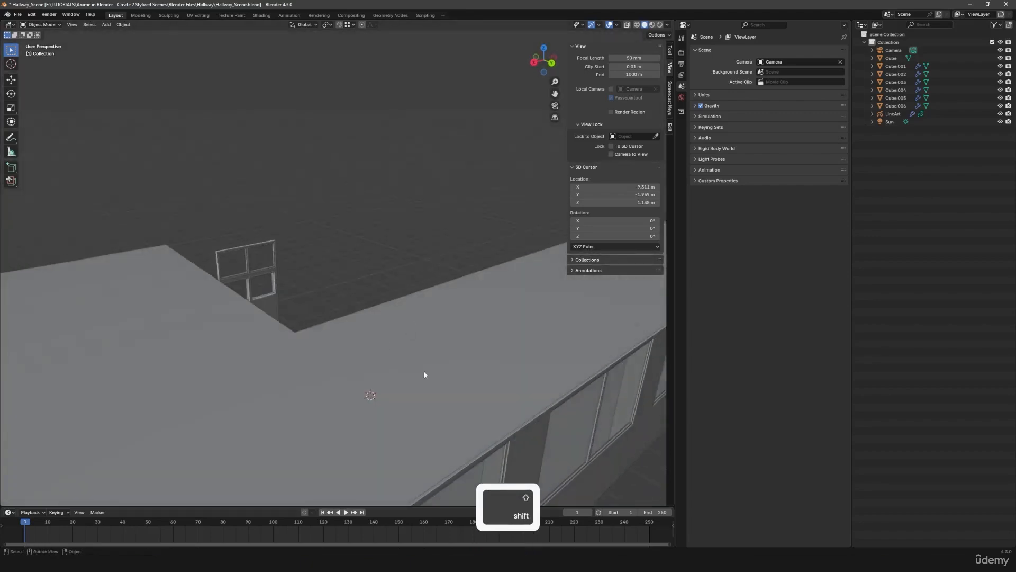
Step: Select the hallway building and open its mesh for editing with the inner wall corner in view
{"action": "middle_click_drag", "start_coordinate": [425, 375], "coordinate": [400, 318], "text": "shift"}
{"action": "left_click", "coordinate": [316, 291]}
{"action": "scroll", "coordinate": [315, 293], "scroll_direction": "down", "scroll_amount": 3}
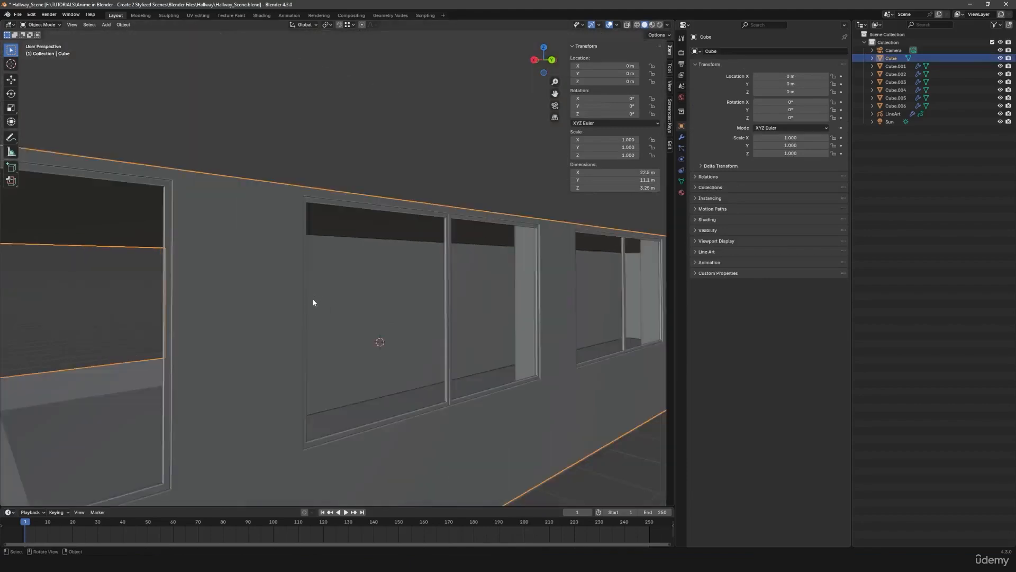
{"action": "middle_click_drag", "start_coordinate": [313, 299], "coordinate": [331, 306]}
{"action": "middle_click_drag", "start_coordinate": [420, 329], "coordinate": [404, 316], "text": "shift"}
{"action": "key", "text": "Tab"}
{"action": "scroll", "coordinate": [413, 326], "scroll_direction": "up", "scroll_amount": 2}
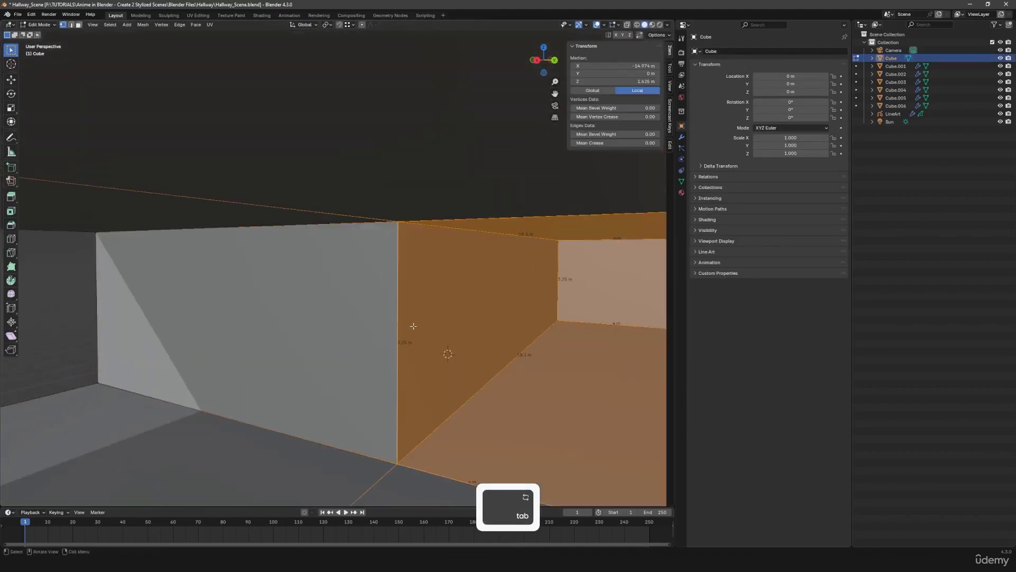
{"action": "key", "text": "ctrl+r"}
{"action": "left_click", "coordinate": [398, 301]}
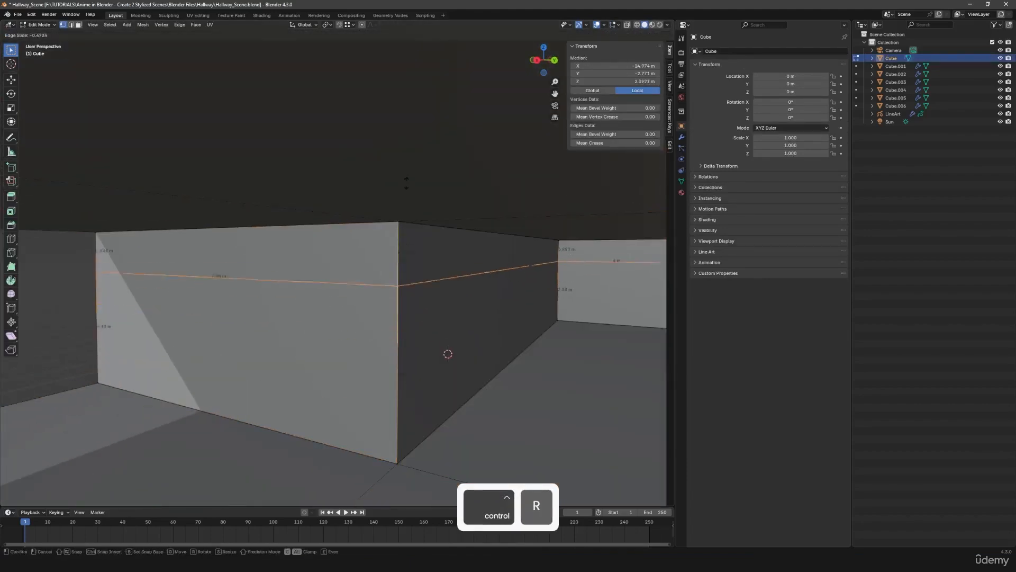
{"action": "right_click", "coordinate": [410, 133]}
{"action": "scroll", "coordinate": [431, 350], "scroll_direction": "up", "scroll_amount": 2}
{"action": "key", "text": "ctrl+z"}
Step: Add a horizontal loop cut around the hallway walls just below the ceiling and select the narrow face strip above it
{"action": "key", "text": "ctrl+r"}
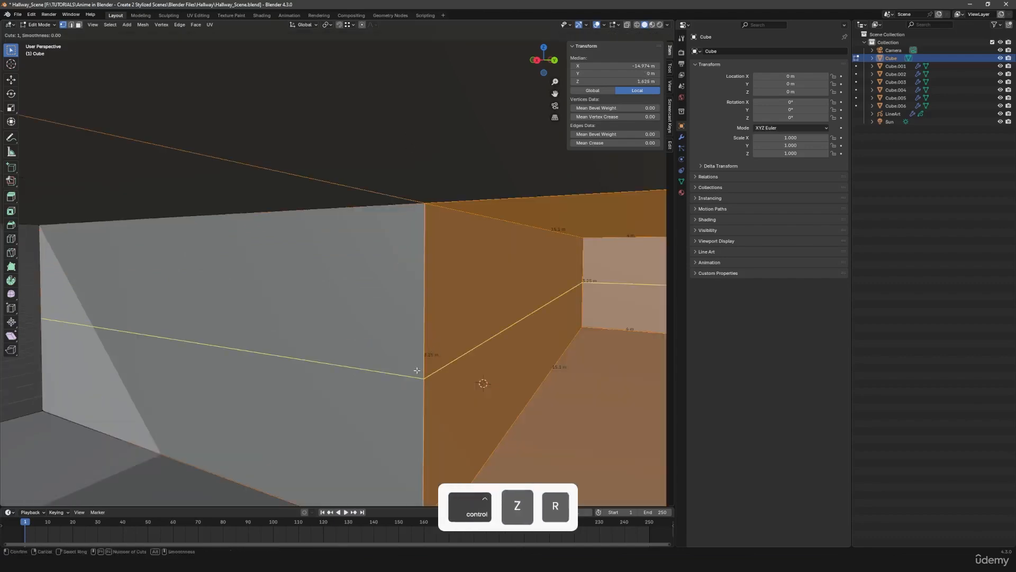
{"action": "left_click", "coordinate": [417, 370]}
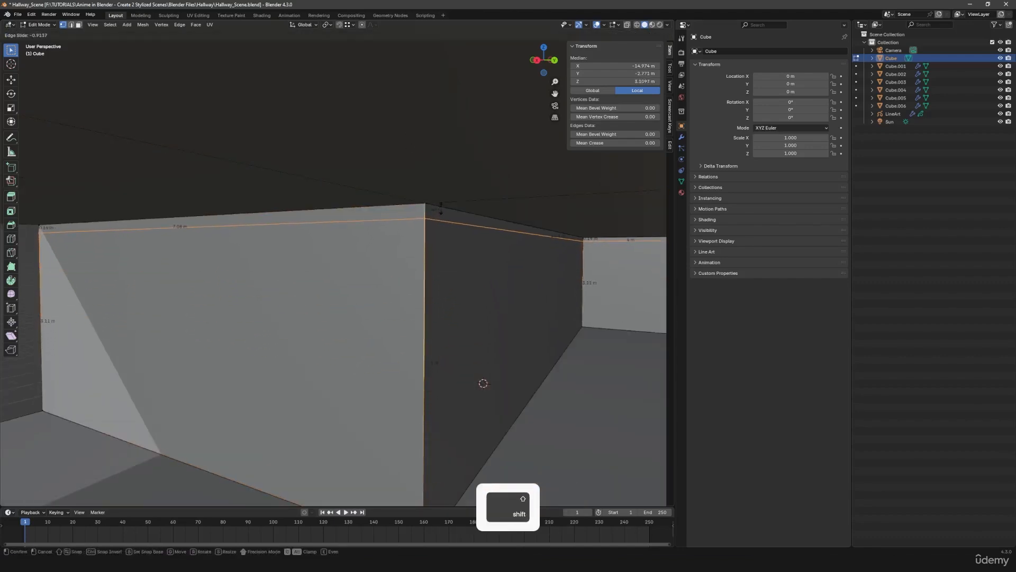
{"action": "left_click", "coordinate": [451, 176]}
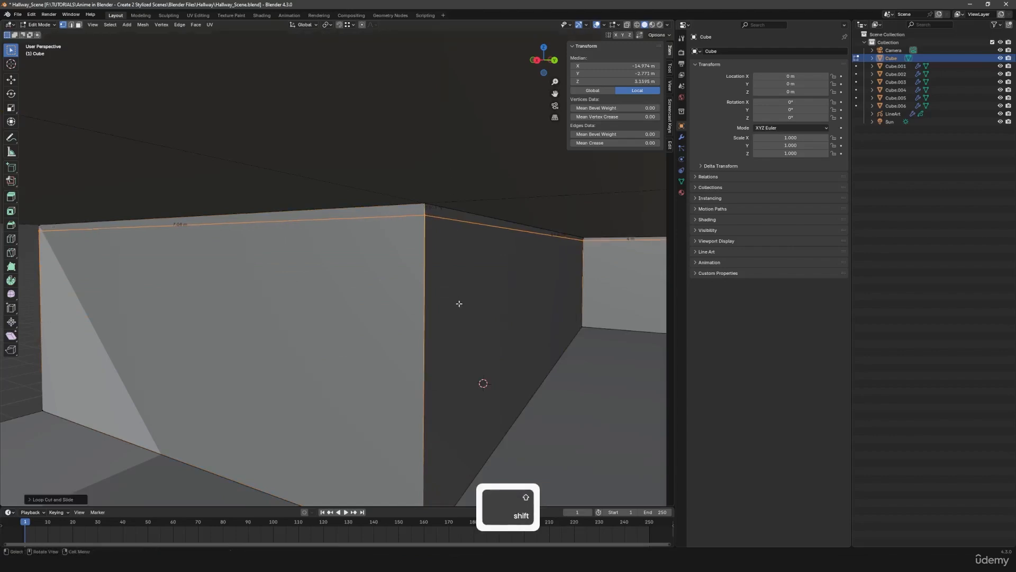
{"action": "mouse_move", "coordinate": [461, 302]}
{"action": "middle_mouse_down"}
{"action": "mouse_move", "coordinate": [486, 302]}
{"action": "mouse_move", "coordinate": [465, 318]}
{"action": "middle_mouse_up"}
{"action": "key", "text": "3"}
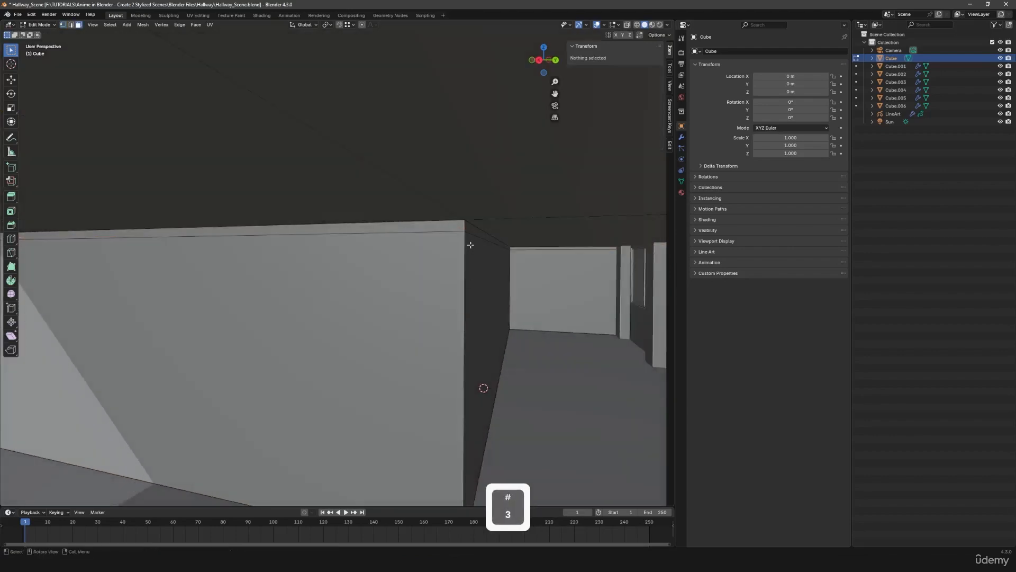
{"action": "left_click", "coordinate": [466, 223], "text": "alt"}
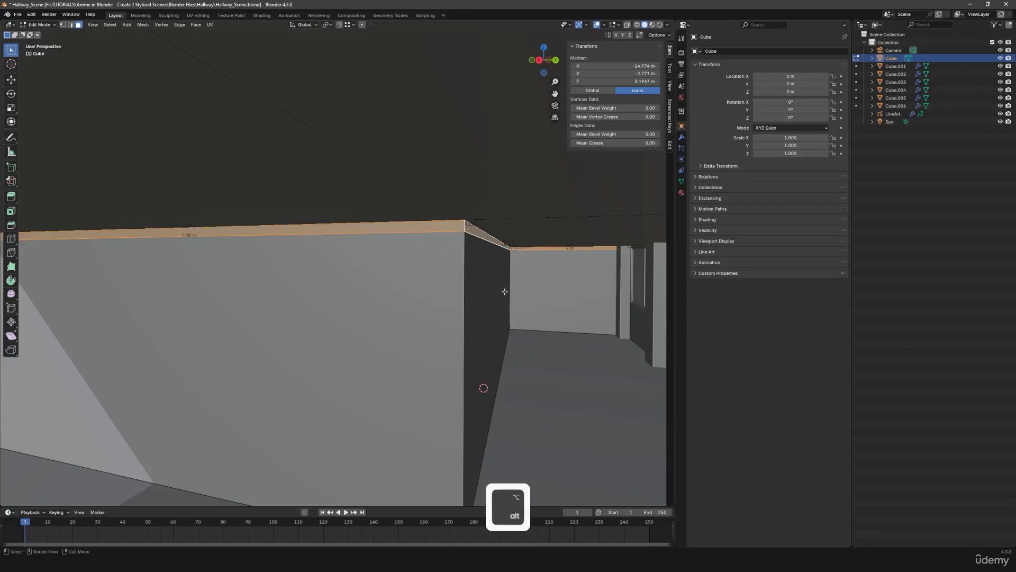
Step: Try extruding the ceiling strip along its normals by about -0.02 m and inspect it in Object Mode
{"action": "middle_click_drag", "start_coordinate": [505, 291], "coordinate": [499, 234]}
{"action": "key", "text": "alt+e"}
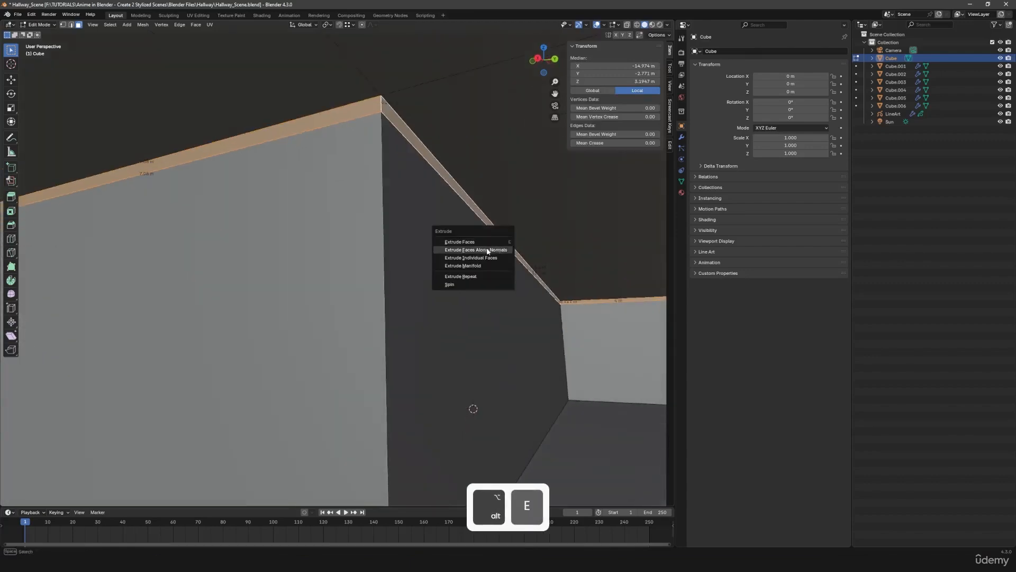
{"action": "left_click", "coordinate": [463, 250]}
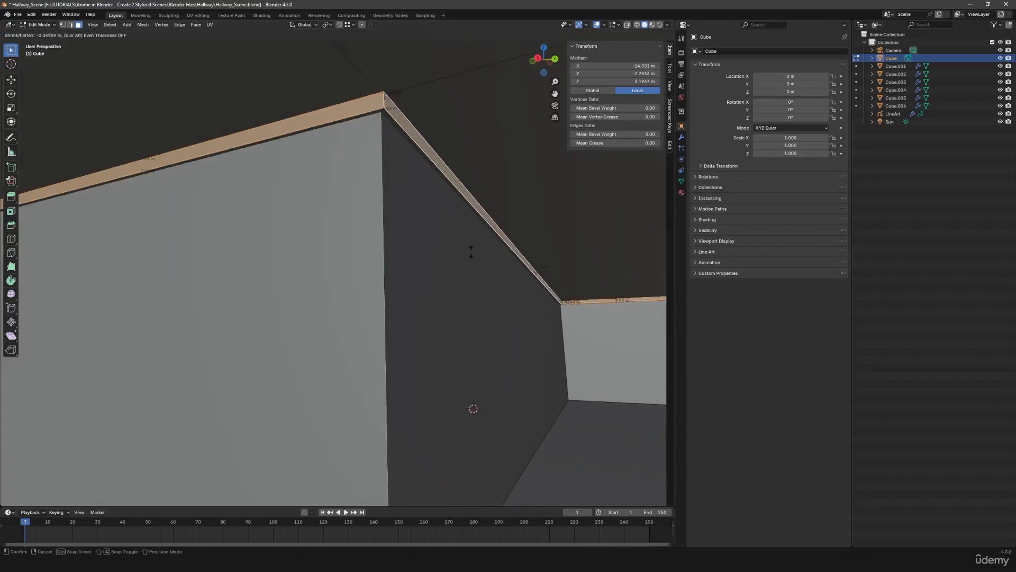
{"action": "key", "text": "shift"}
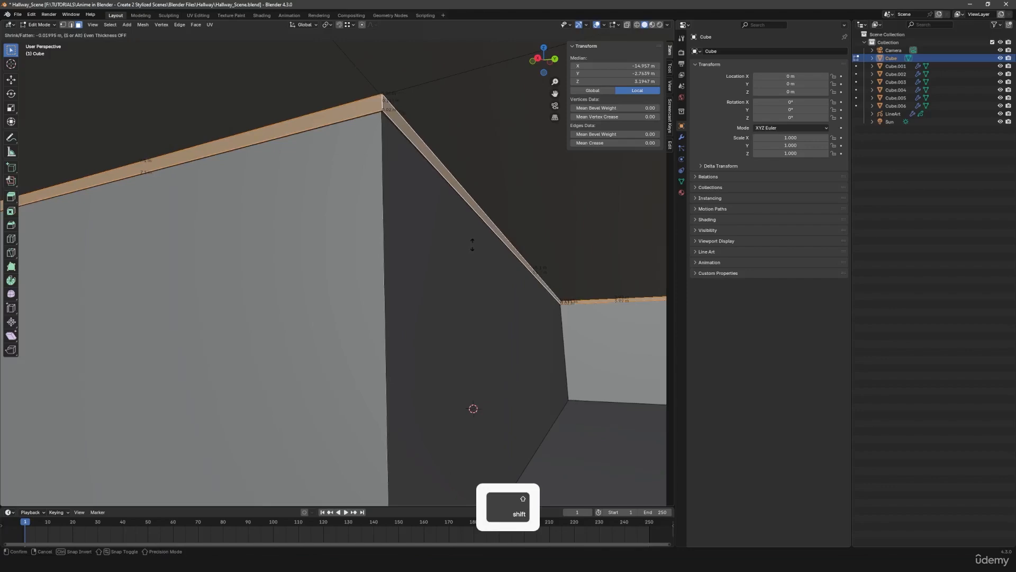
{"action": "left_click", "coordinate": [473, 244]}
{"action": "key", "text": "Tab"}
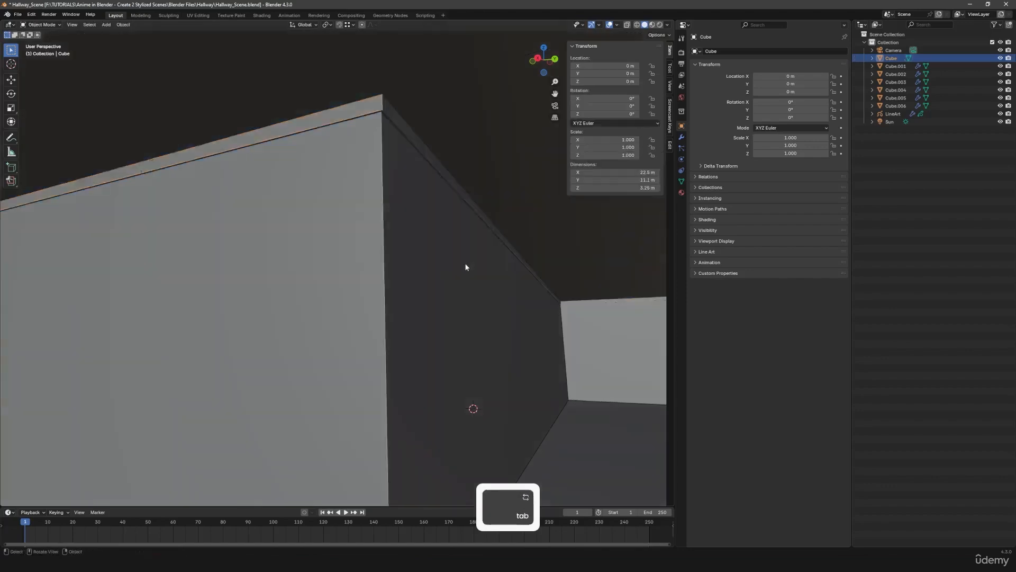
{"action": "key", "text": "a"}
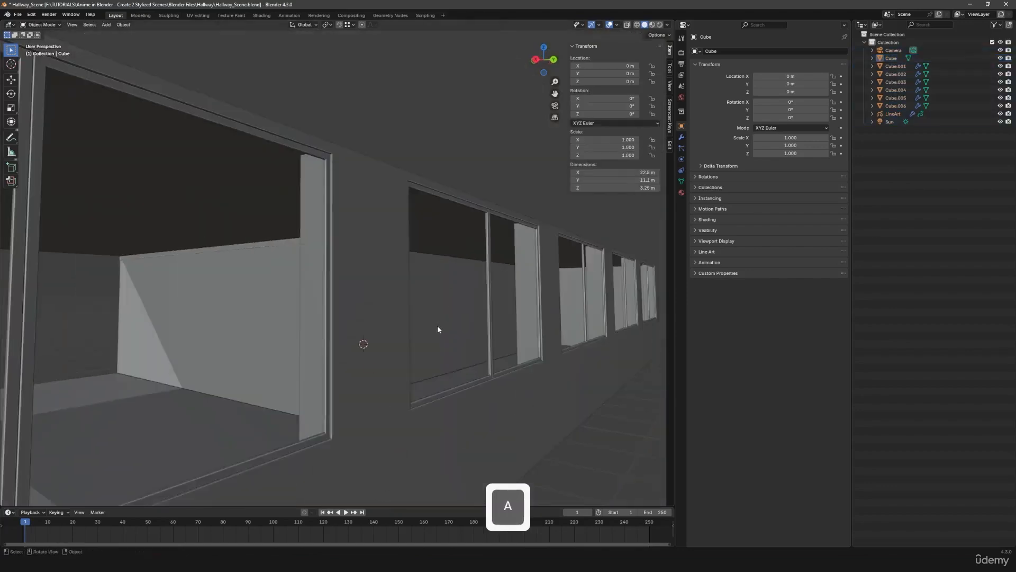
{"action": "middle_click_drag", "start_coordinate": [437, 326], "coordinate": [466, 329]}
{"action": "scroll", "coordinate": [479, 345], "scroll_direction": "up", "scroll_amount": 5}
Step: Undo the strip's extrusion, keeping the face strip below the ceiling selected
{"action": "key", "text": "ctrl+z"}
{"action": "key", "text": "ctrl+z"}
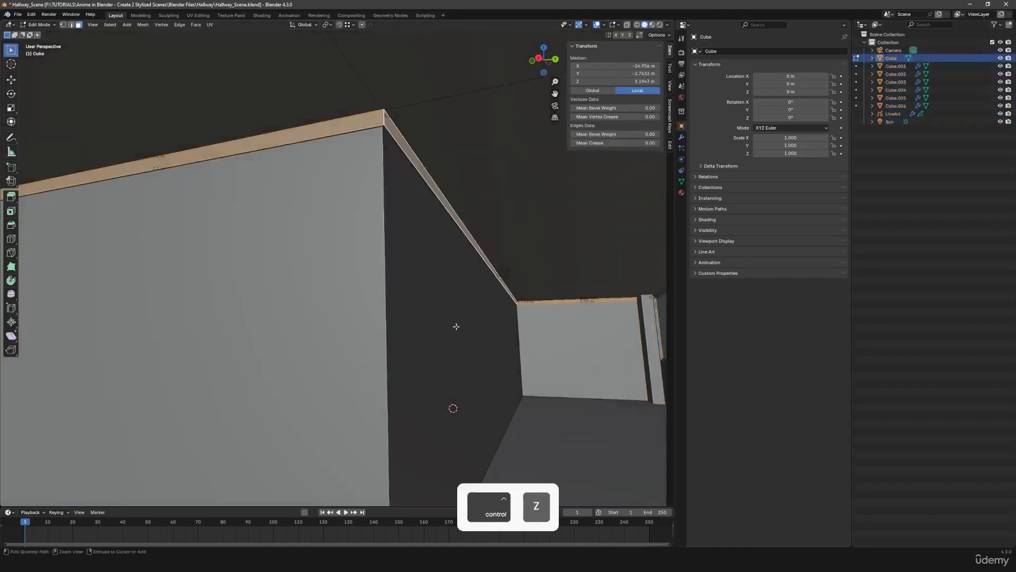
{"action": "key", "text": "ctrl+z"}
{"action": "key", "text": "ctrl+z"}
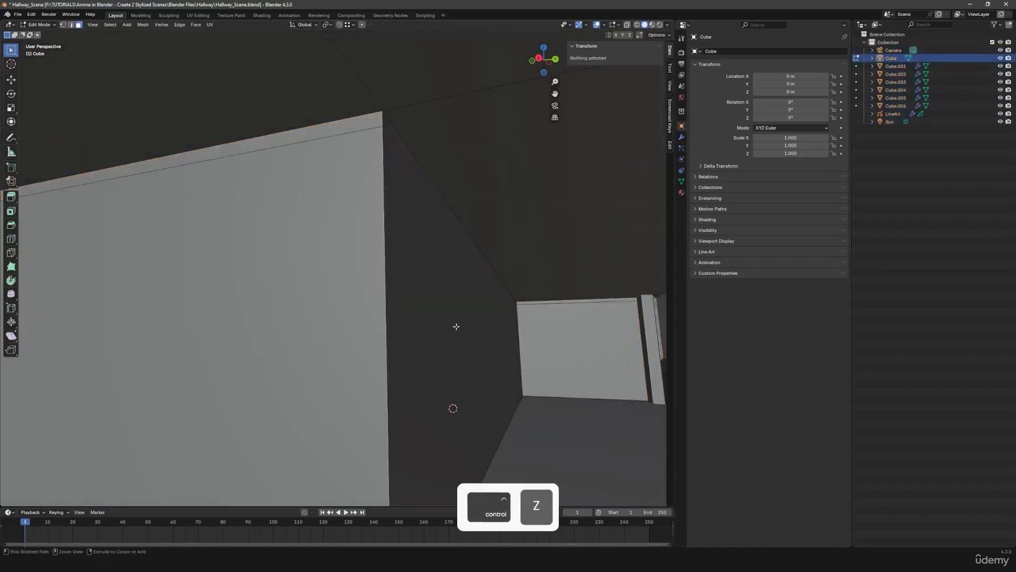
{"action": "key", "text": "ctrl+shift+z"}
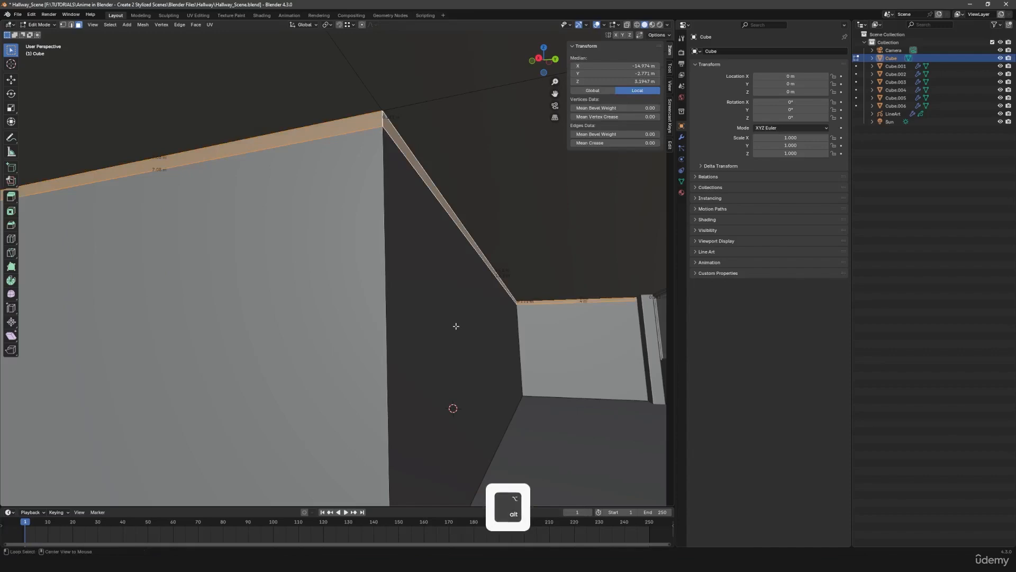
Step: Extrude the ceiling strip along its normals by about -0.017 m, return to Object Mode and deselect everything
{"action": "key", "text": "alt+e"}
{"action": "left_click", "coordinate": [456, 326]}
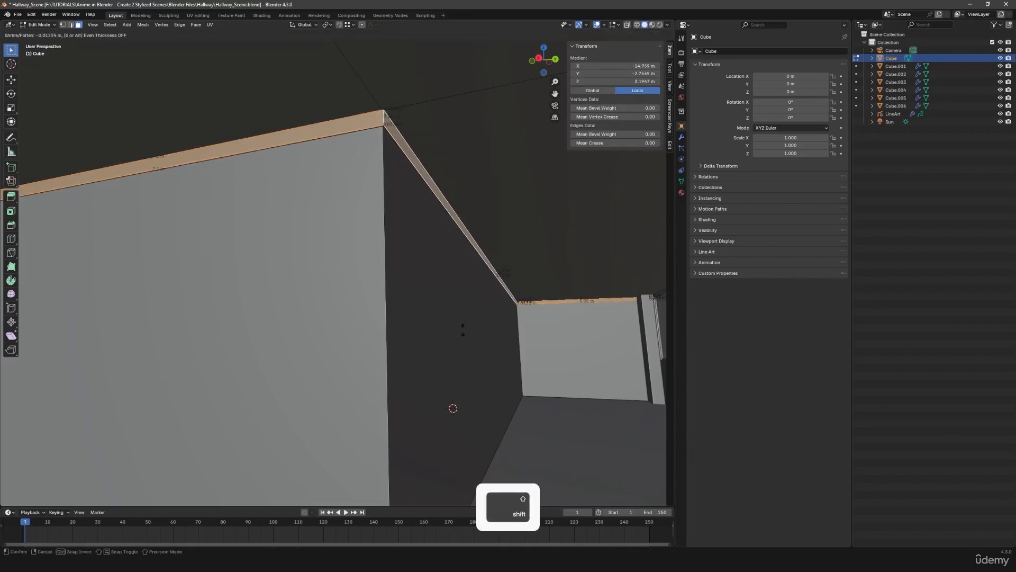
{"action": "left_click", "coordinate": [463, 330]}
{"action": "key", "text": "Tab"}
{"action": "key", "text": "a"}
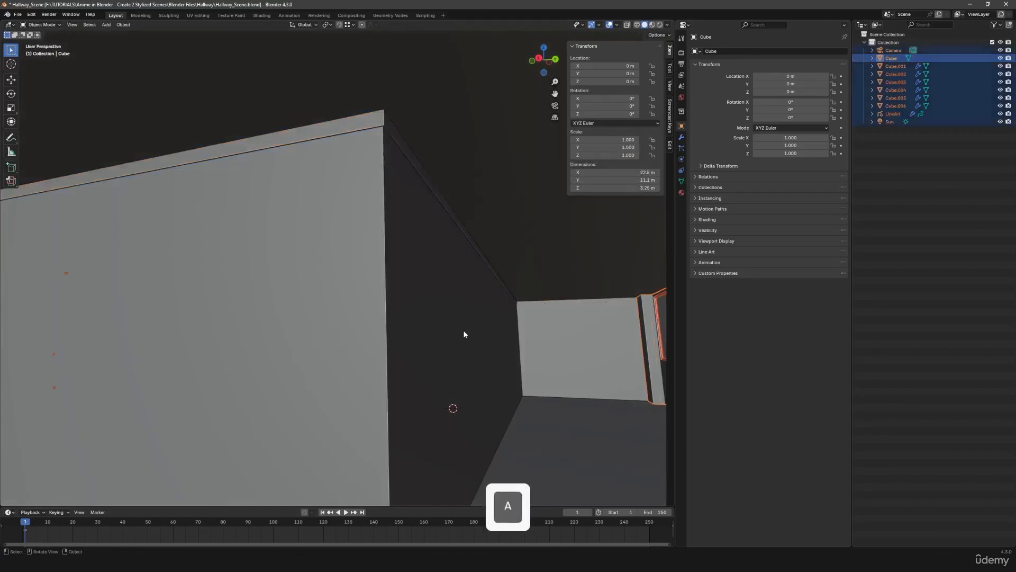
{"action": "key", "text": "a"}
Step: Select all the door and window frame parts and move them back along the Y axis to sit against the hallway wall
{"action": "scroll", "coordinate": [463, 329], "scroll_direction": "down", "scroll_amount": 5}
{"action": "middle_click_drag", "start_coordinate": [397, 362], "coordinate": [362, 379]}
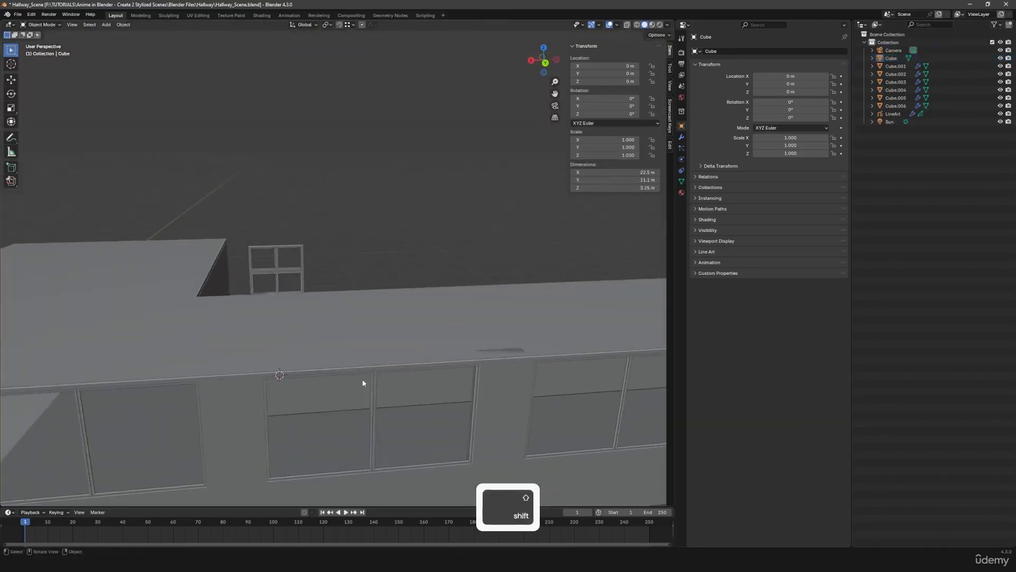
{"action": "left_click_drag", "start_coordinate": [274, 242], "coordinate": [286, 284], "text": "shift"}
{"action": "key", "text": "g"}
{"action": "key", "text": "y"}
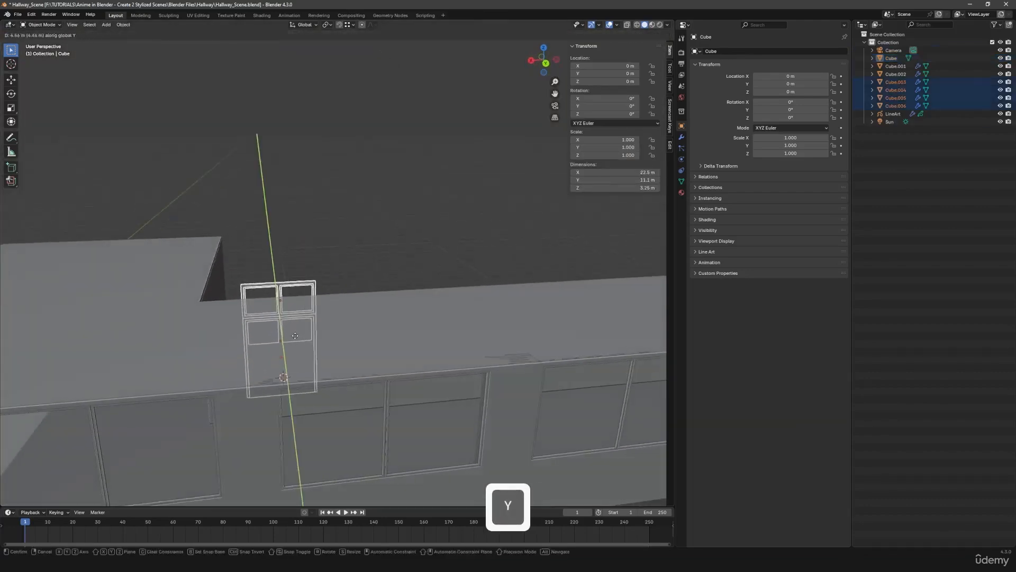
{"action": "left_click", "coordinate": [296, 360]}
{"action": "middle_click_drag", "start_coordinate": [297, 363], "coordinate": [316, 347]}
{"action": "scroll", "coordinate": [315, 347], "scroll_direction": "up", "scroll_amount": 4}
{"action": "key", "text": "g"}
{"action": "key", "text": "y"}
{"action": "key", "text": "shift"}
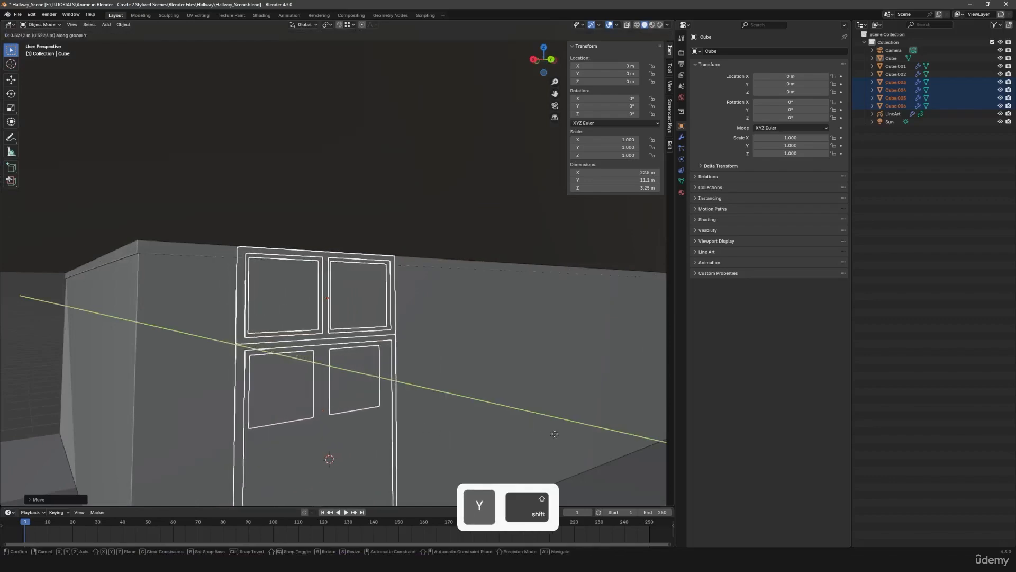
{"action": "left_click", "coordinate": [5, 417]}
Step: Select the frame above the door with its inner window frames, excluding the building, and open both meshes for editing
{"action": "middle_click_drag", "start_coordinate": [265, 397], "coordinate": [292, 373], "text": "shift"}
{"action": "left_click", "coordinate": [276, 265]}
{"action": "left_click_drag", "start_coordinate": [296, 203], "coordinate": [325, 261], "text": "shift"}
{"action": "scroll", "coordinate": [325, 262], "scroll_direction": "up", "scroll_amount": 2}
{"action": "mouse_move", "coordinate": [325, 262]}
{"action": "middle_mouse_down"}
{"action": "mouse_move", "coordinate": [312, 267]}
{"action": "mouse_move", "coordinate": [333, 270]}
{"action": "middle_mouse_up"}
{"action": "scroll", "coordinate": [333, 271], "scroll_direction": "down", "scroll_amount": 1}
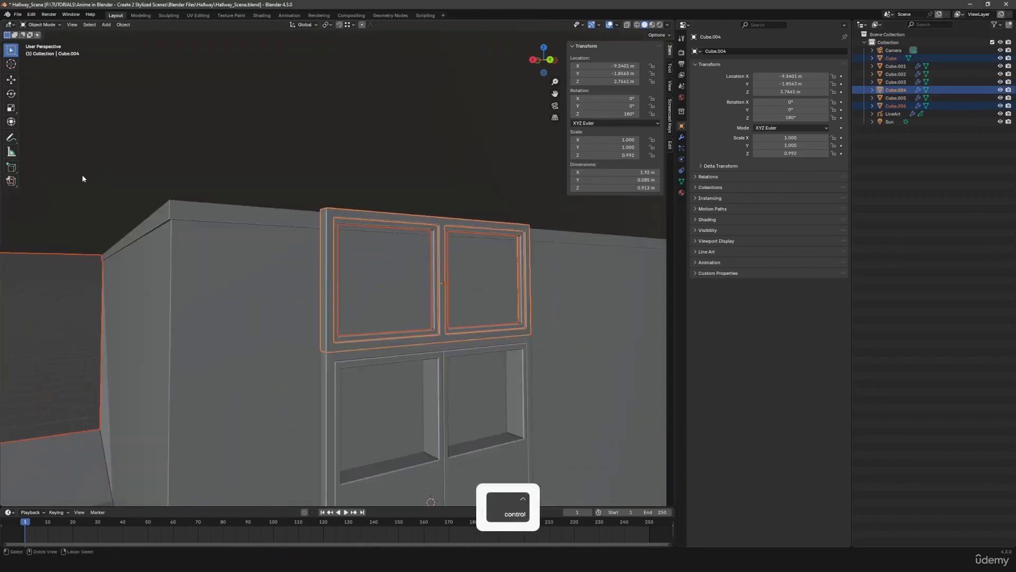
{"action": "left_click_drag", "start_coordinate": [82, 178], "coordinate": [166, 256], "text": "ctrl"}
{"action": "scroll", "coordinate": [388, 364], "scroll_direction": "down", "scroll_amount": 6}
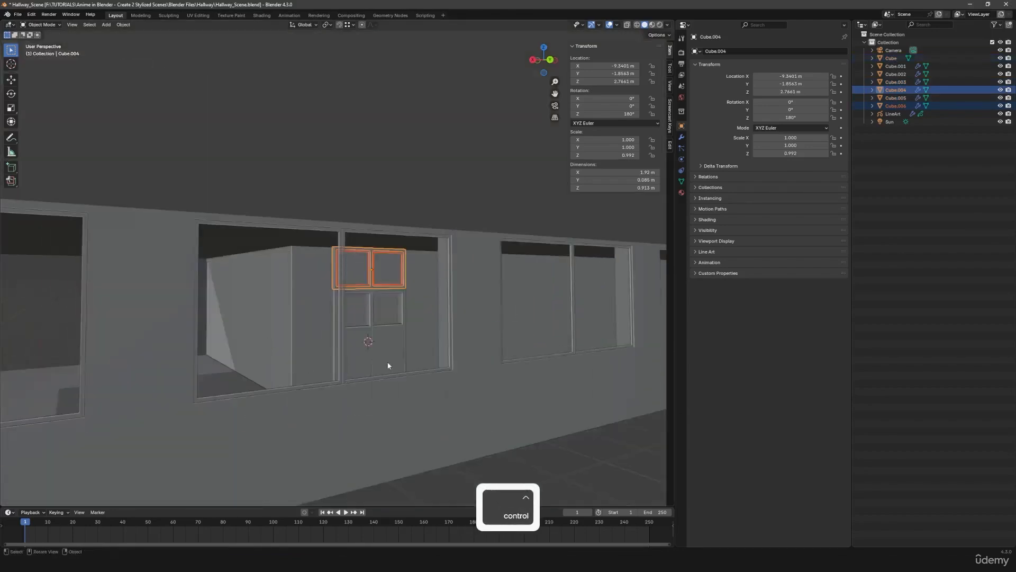
{"action": "scroll", "coordinate": [391, 364], "scroll_direction": "up", "scroll_amount": 8}
{"action": "key", "text": "Tab"}
{"action": "middle_click_drag", "start_coordinate": [390, 360], "coordinate": [366, 354]}
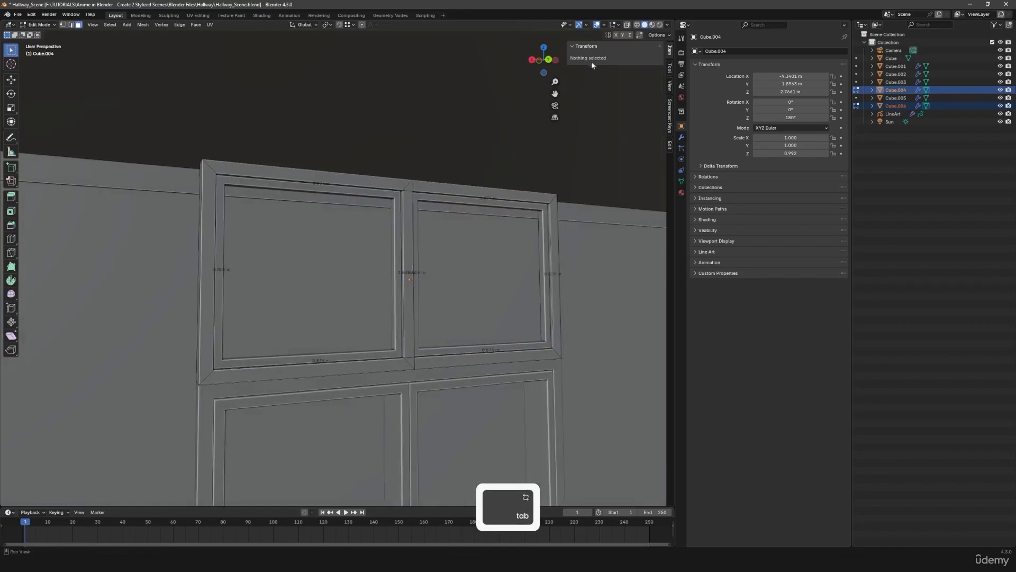
Step: Select the top vertices of the upper frame and its inner window frames using vertex selection with X-ray on, and restore solid display
{"action": "left_click", "coordinate": [627, 25]}
{"action": "key", "text": "1"}
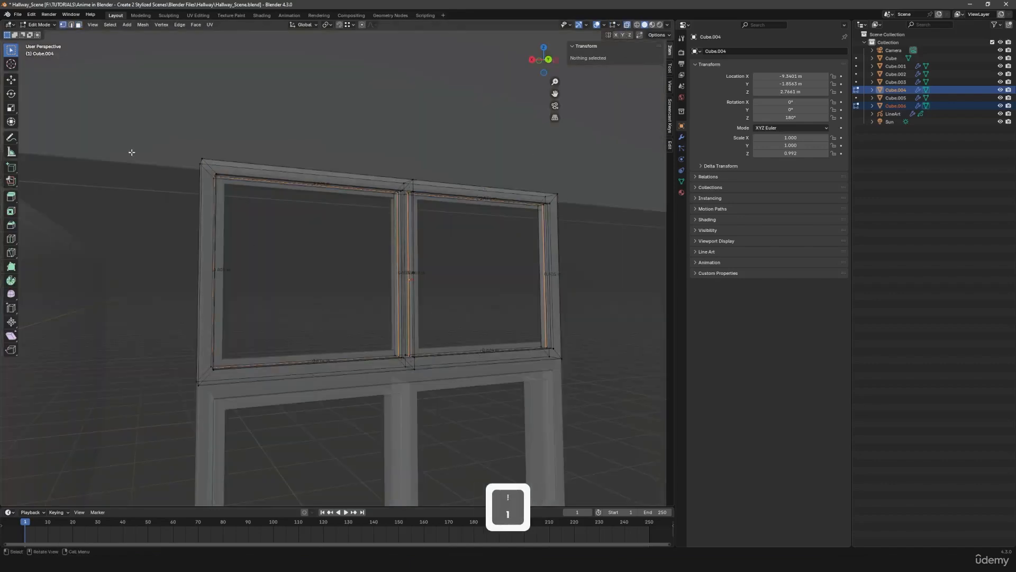
{"action": "left_click_drag", "start_coordinate": [148, 103], "coordinate": [658, 235]}
{"action": "left_click_drag", "start_coordinate": [116, 129], "coordinate": [609, 240]}
{"action": "left_click", "coordinate": [627, 25]}
Step: Lower the selected top vertices along Z with vertex snapping to the bottom edge of the ceiling trim, and return to Object Mode
{"action": "middle_click_drag", "start_coordinate": [344, 243], "coordinate": [365, 243], "text": "shift"}
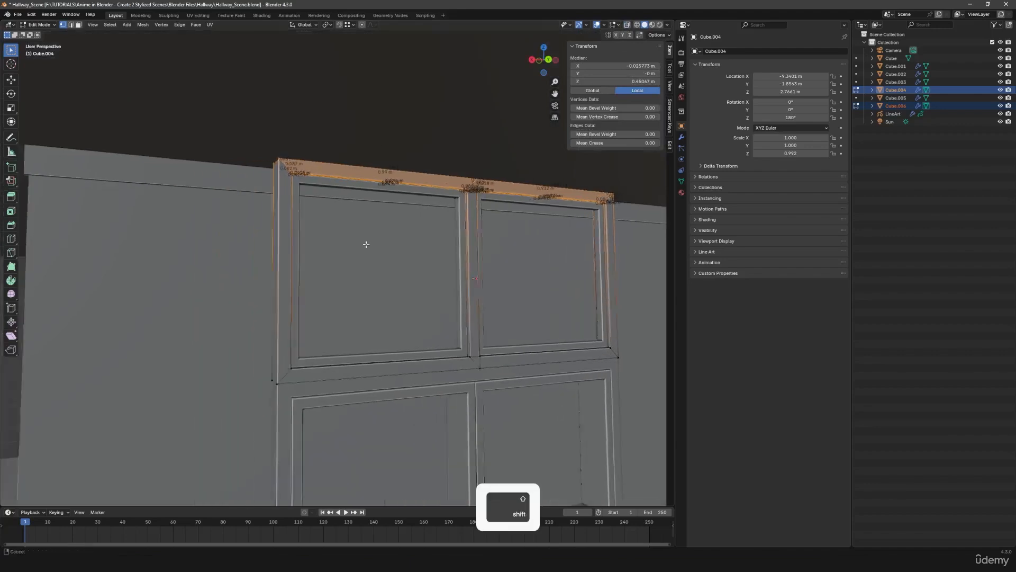
{"action": "scroll", "coordinate": [366, 243], "scroll_direction": "up", "scroll_amount": 2}
{"action": "left_click", "coordinate": [349, 25]}
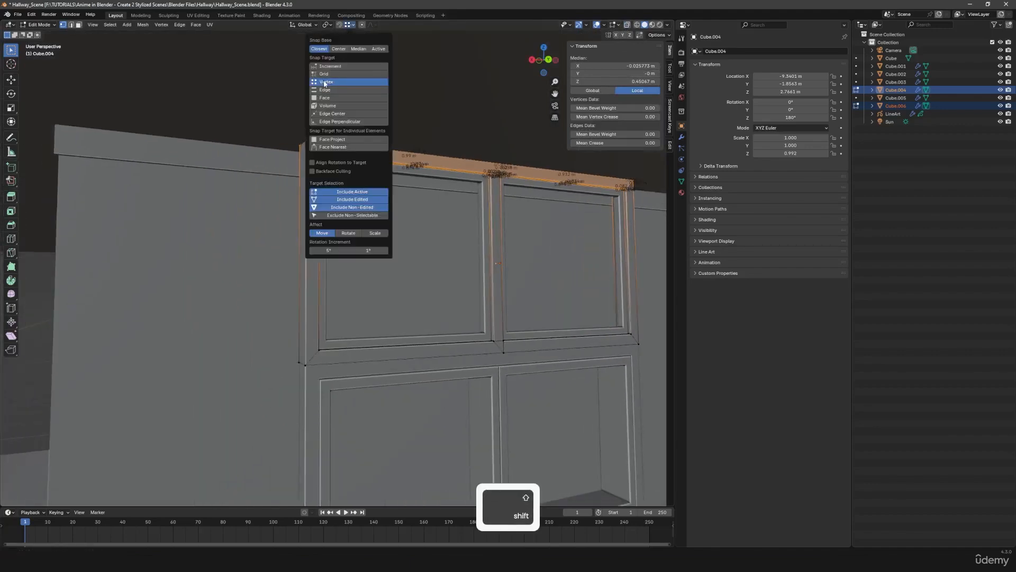
{"action": "middle_click_drag", "start_coordinate": [332, 261], "coordinate": [322, 259]}
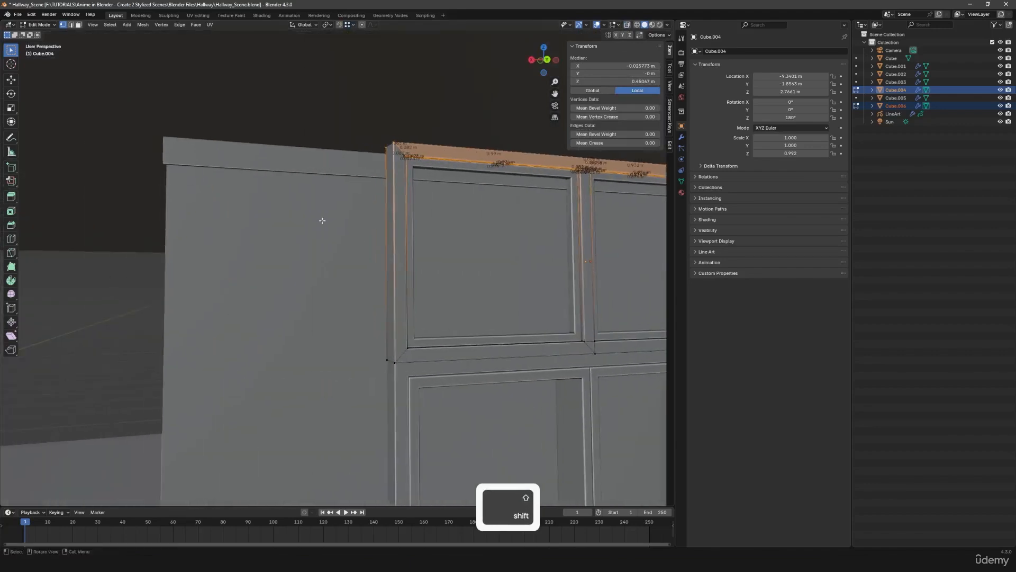
{"action": "key", "text": "g"}
{"action": "key", "text": "z"}
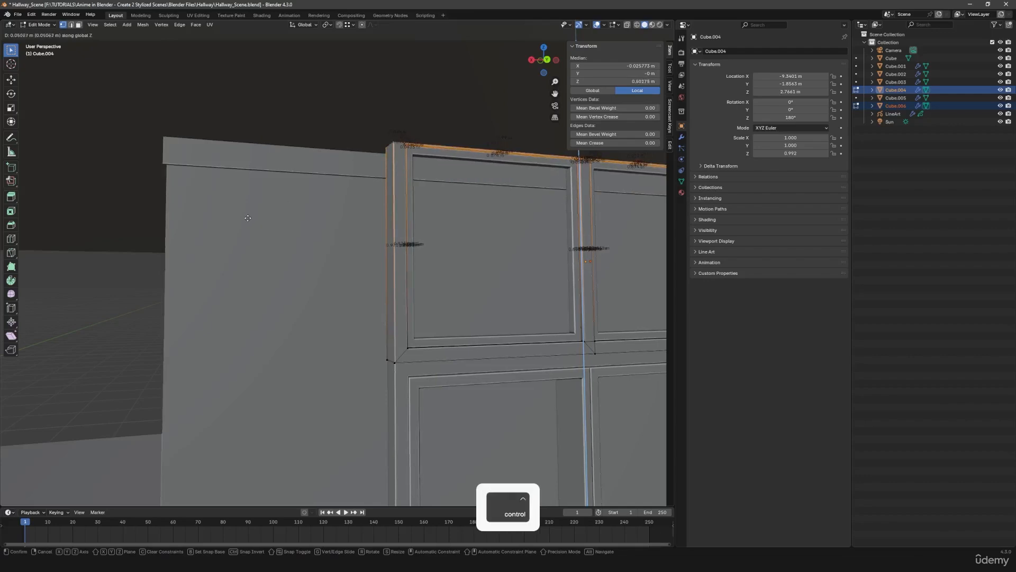
{"action": "key", "text": "ctrl"}
{"action": "mouse_move", "coordinate": [184, 181]}
{"action": "mouse_move", "coordinate": [164, 167]}
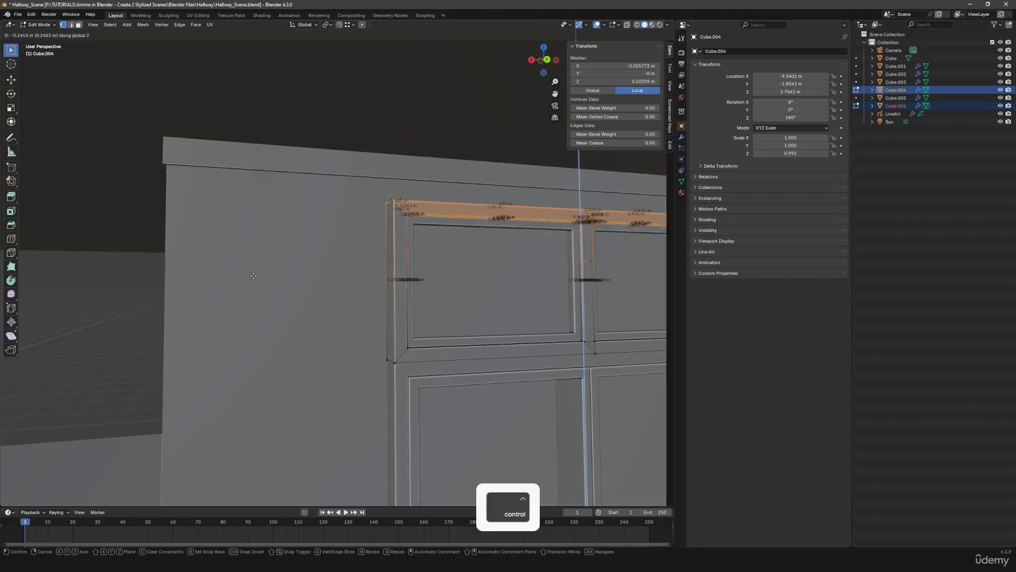
{"action": "mouse_move", "coordinate": [172, 209]}
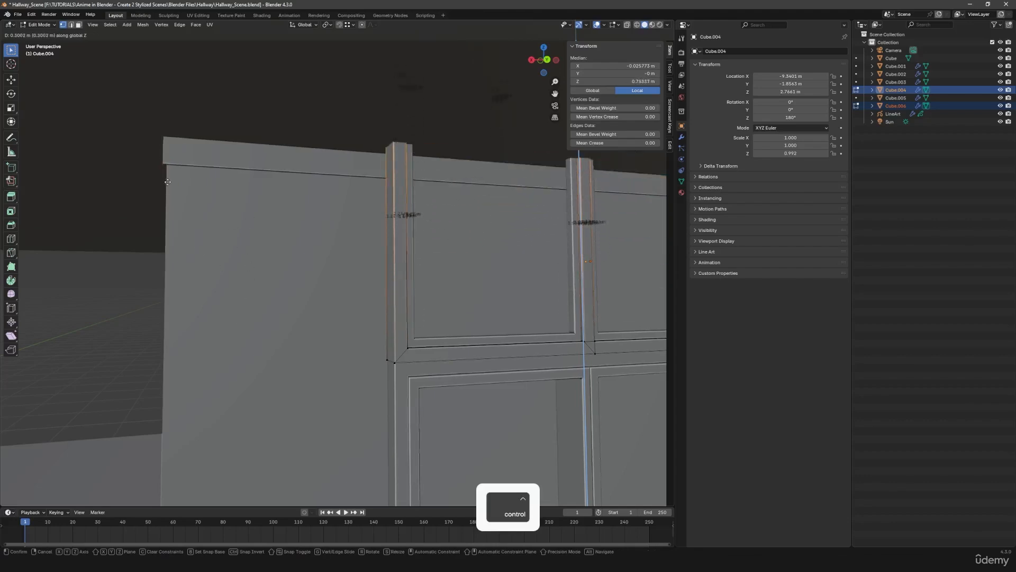
{"action": "left_click", "coordinate": [163, 165]}
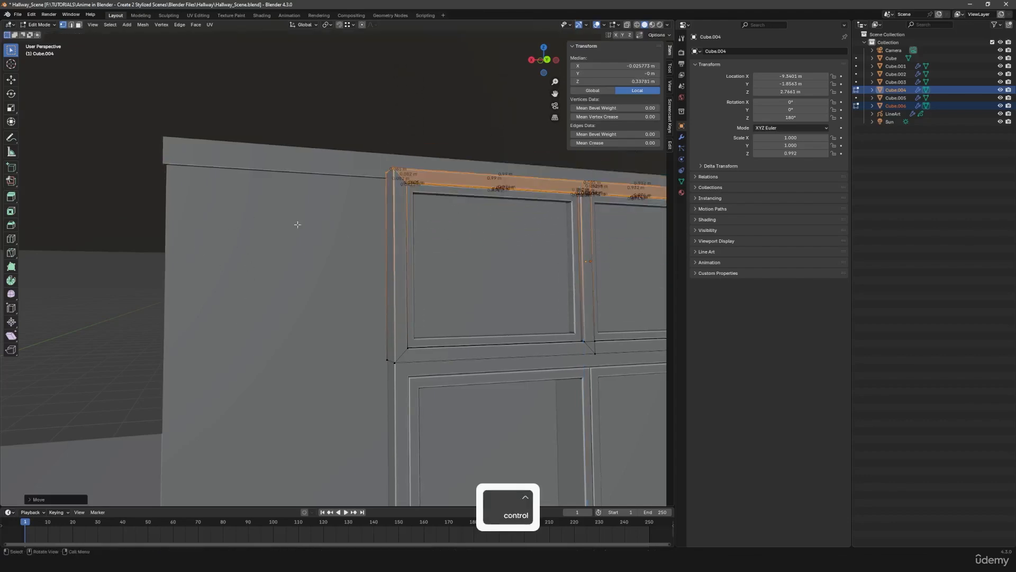
{"action": "scroll", "coordinate": [396, 272], "scroll_direction": "down", "scroll_amount": 5}
{"action": "key", "text": "Tab"}
Step: Add the lower door frame and the door to the selected upper window frame parts
{"action": "middle_click_drag", "start_coordinate": [296, 314], "coordinate": [286, 314], "text": "shift"}
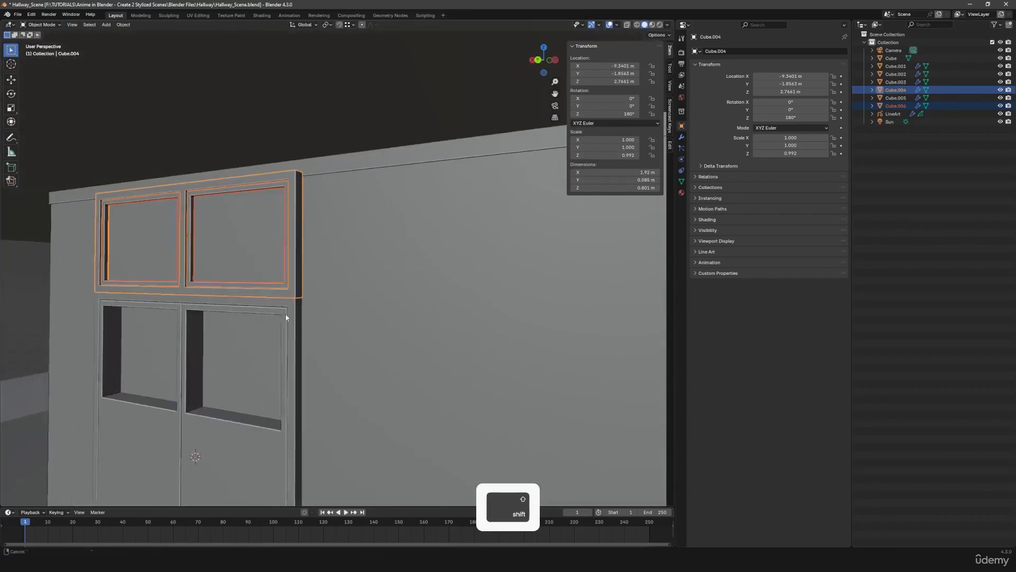
{"action": "left_click", "coordinate": [272, 303], "text": "shift"}
{"action": "left_click", "coordinate": [290, 326], "text": "shift"}
{"action": "key", "text": "g"}
{"action": "key", "text": "x"}
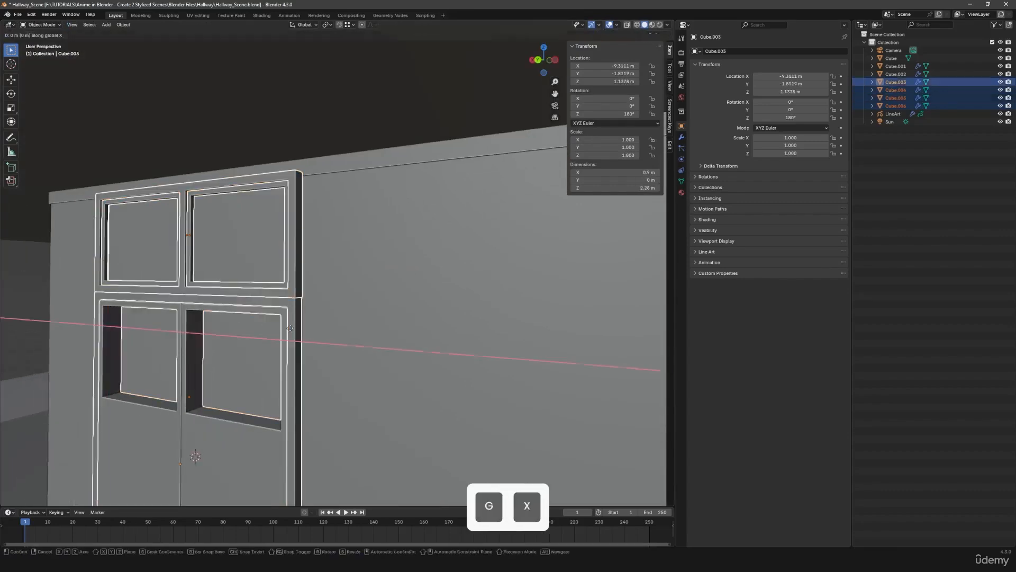
{"action": "right_click", "coordinate": [291, 332]}
{"action": "key", "text": "g"}
{"action": "key", "text": "y"}
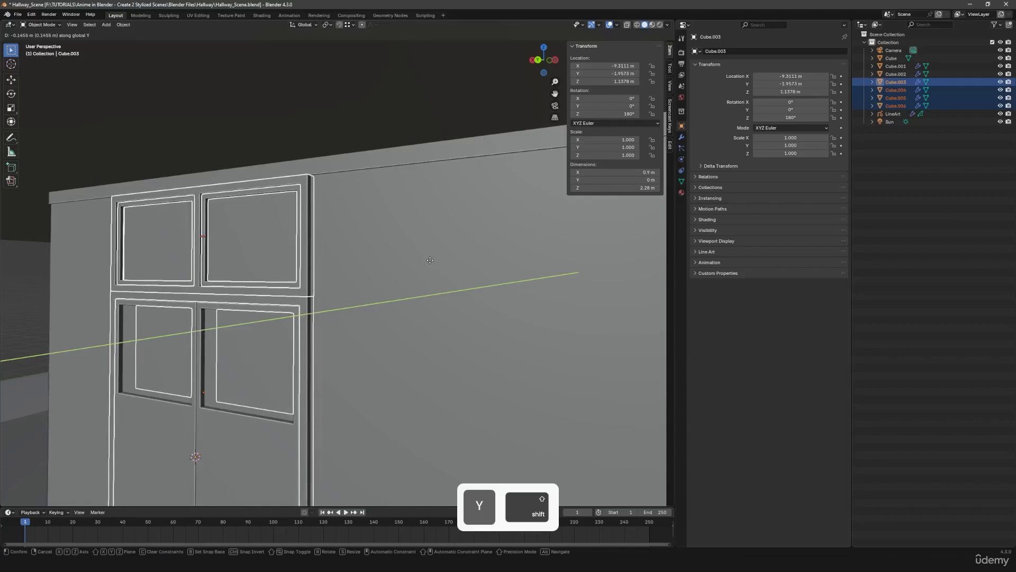
{"action": "right_click", "coordinate": [428, 264]}
Step: Add the hallway building to the selected door parts and isolate them all in local view
{"action": "middle_click_drag", "start_coordinate": [427, 266], "coordinate": [387, 377]}
{"action": "scroll", "coordinate": [380, 368], "scroll_direction": "down", "scroll_amount": 2}
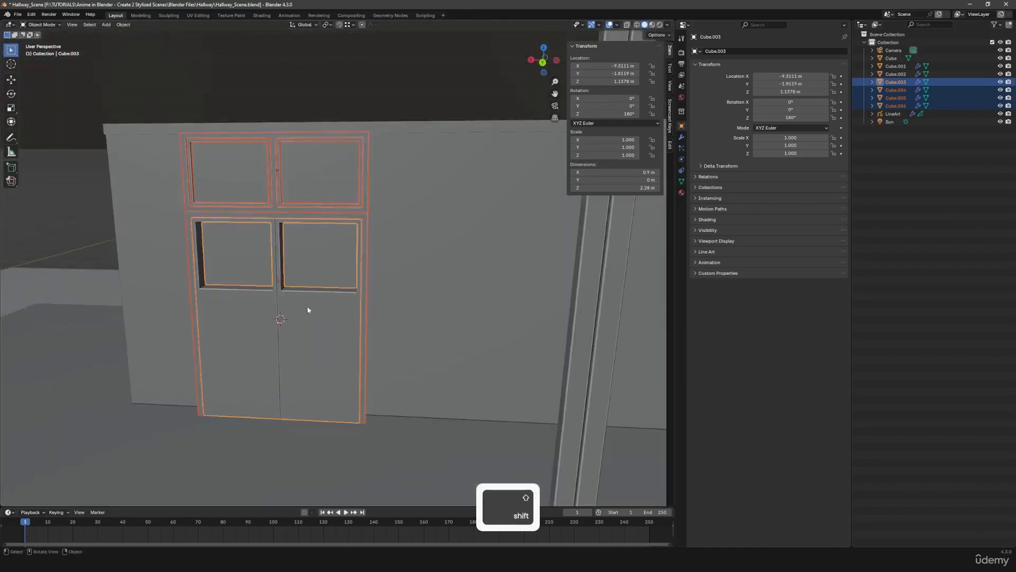
{"action": "scroll", "coordinate": [364, 333], "scroll_direction": "down", "scroll_amount": 2}
{"action": "middle_click_drag", "start_coordinate": [364, 332], "coordinate": [386, 303]}
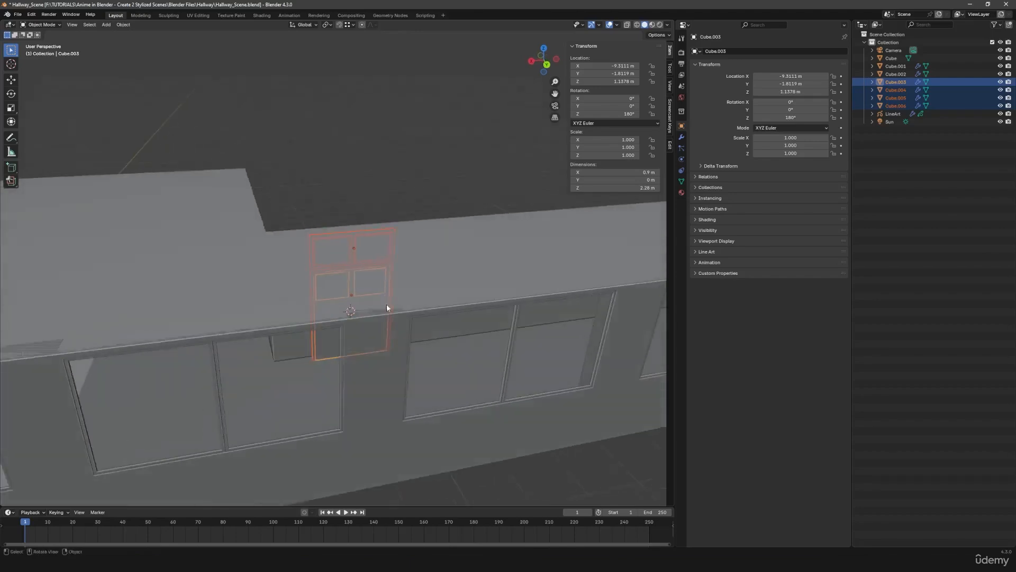
{"action": "left_click", "coordinate": [234, 218], "text": "shift"}
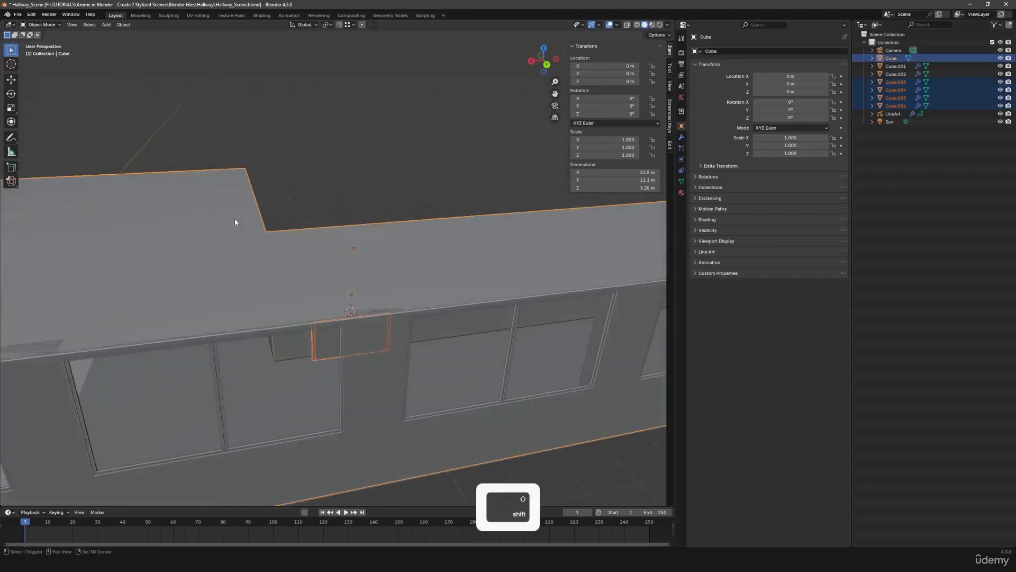
{"action": "key", "text": "slash"}
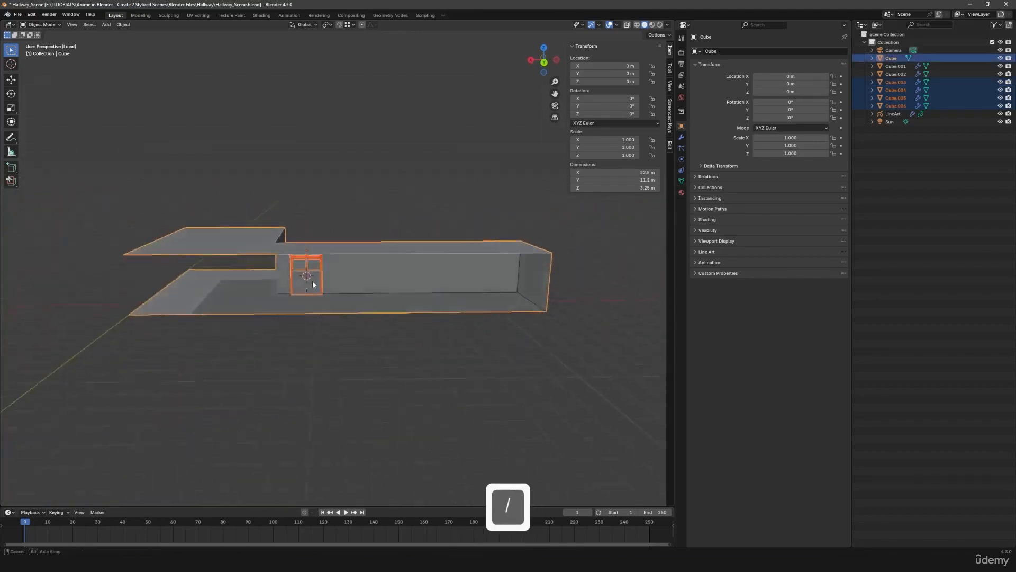
Step: Select only the hallway building and open its mesh for editing
{"action": "middle_click_drag", "start_coordinate": [267, 275], "coordinate": [282, 285]}
{"action": "middle_click_drag", "start_coordinate": [385, 318], "coordinate": [358, 340], "text": "shift"}
{"action": "left_click", "coordinate": [422, 242]}
{"action": "middle_click_drag", "start_coordinate": [421, 242], "coordinate": [414, 329]}
{"action": "scroll", "coordinate": [414, 329], "scroll_direction": "down", "scroll_amount": 2}
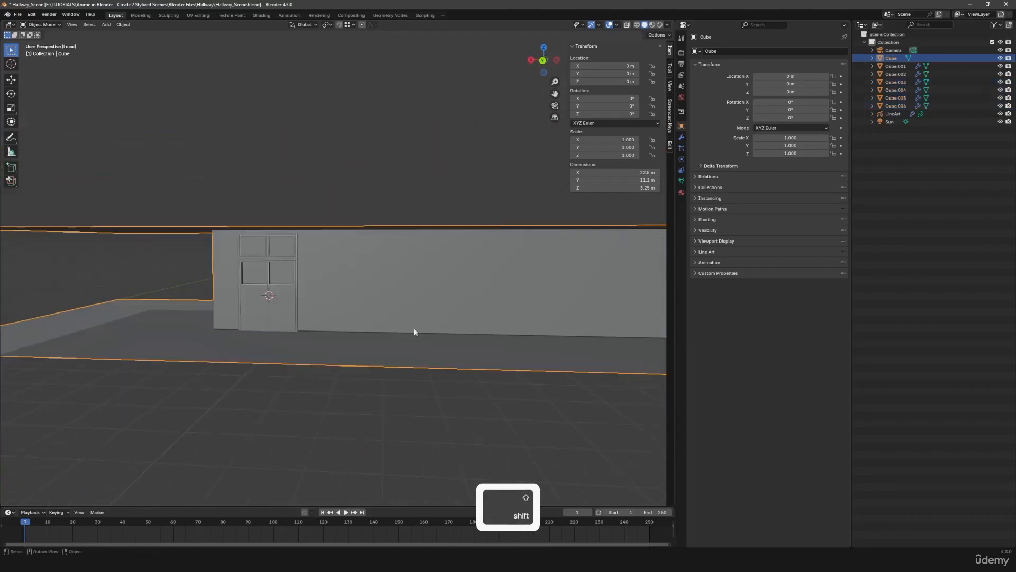
{"action": "scroll", "coordinate": [421, 327], "scroll_direction": "up", "scroll_amount": 1}
{"action": "key", "text": "Tab"}
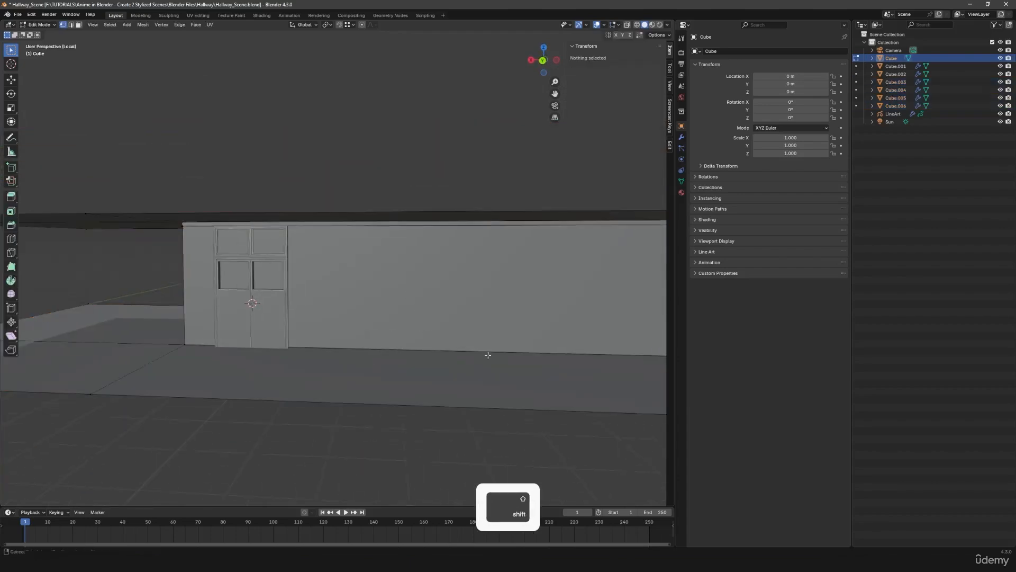
Step: Add two loop cuts across the hallway's long section beside the door and slide them closer to the door
{"action": "middle_click_drag", "start_coordinate": [487, 354], "coordinate": [408, 356], "text": "shift"}
{"action": "middle_click_drag", "start_coordinate": [408, 357], "coordinate": [412, 362]}
{"action": "scroll", "coordinate": [417, 361], "scroll_direction": "down", "scroll_amount": 1}
{"action": "key", "text": "ctrl+r"}
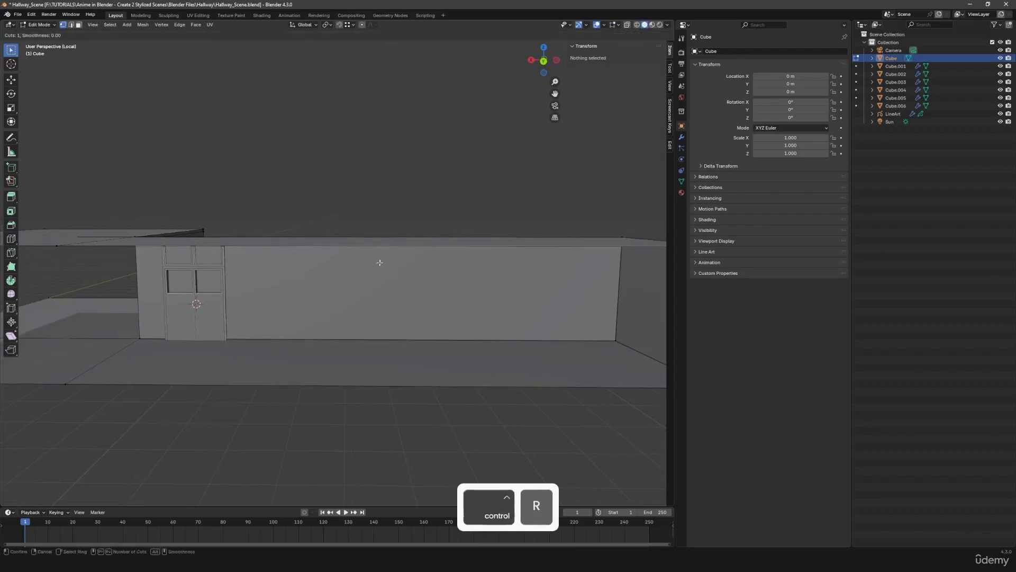
{"action": "left_click", "coordinate": [386, 254]}
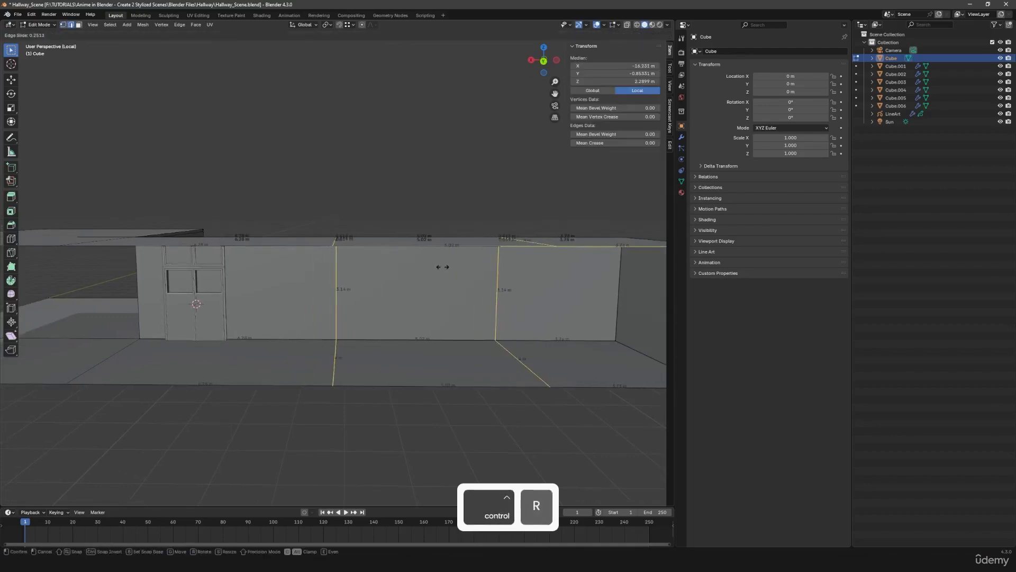
{"action": "left_click", "coordinate": [448, 268]}
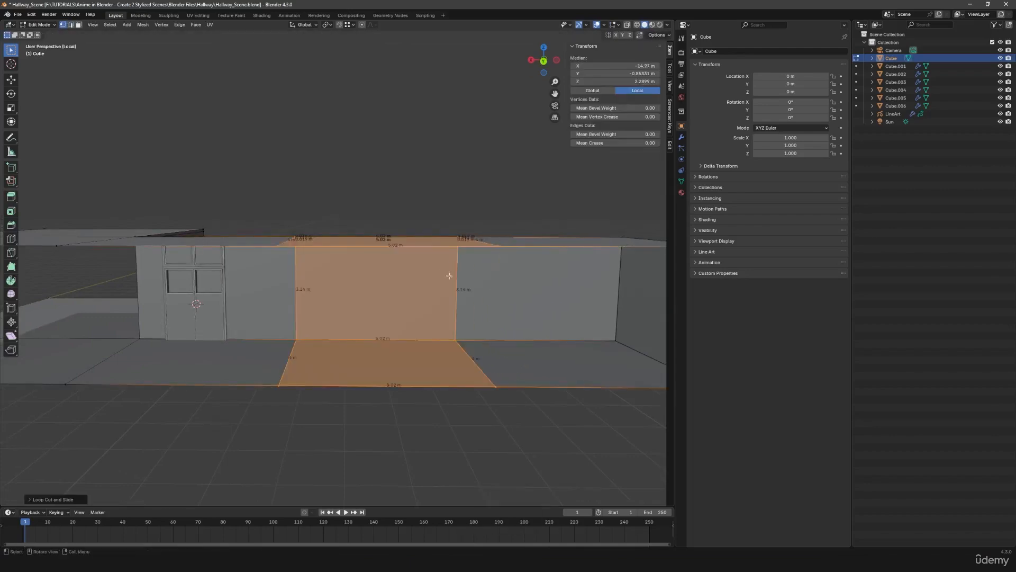
Step: Scale the two new loops together along the X axis to about 2.4 m apart
{"action": "key", "text": "s"}
{"action": "key", "text": "x"}
{"action": "left_click", "coordinate": [485, 311]}
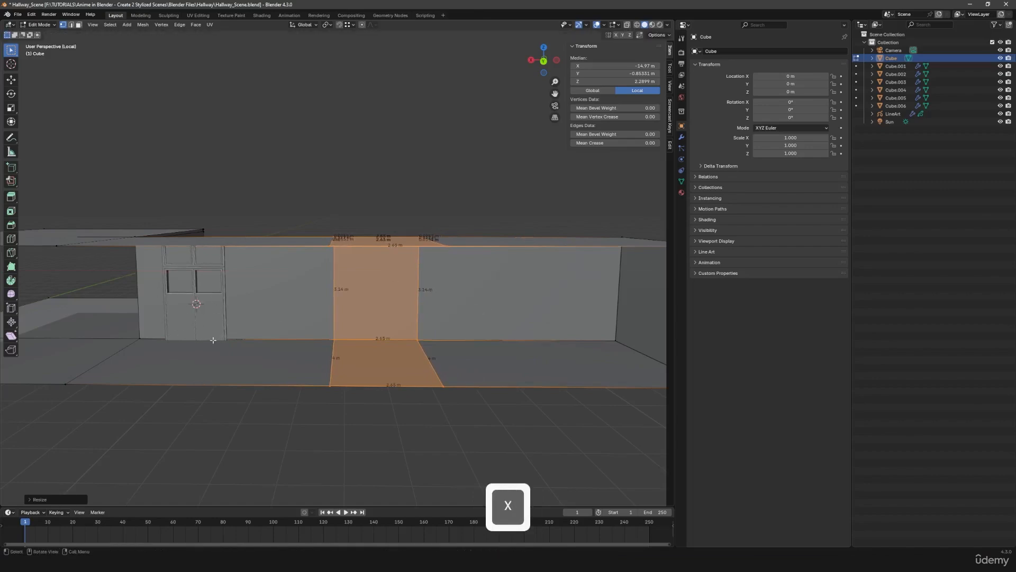
Step: Return to Object Mode, select the door and check its width in the dimensions
{"action": "middle_click_drag", "start_coordinate": [212, 340], "coordinate": [290, 340], "text": "shift"}
{"action": "key", "text": "Tab"}
{"action": "scroll", "coordinate": [275, 365], "scroll_direction": "up", "scroll_amount": 4}
{"action": "middle_click_drag", "start_coordinate": [261, 381], "coordinate": [351, 294], "text": "shift"}
{"action": "left_click", "coordinate": [449, 335]}
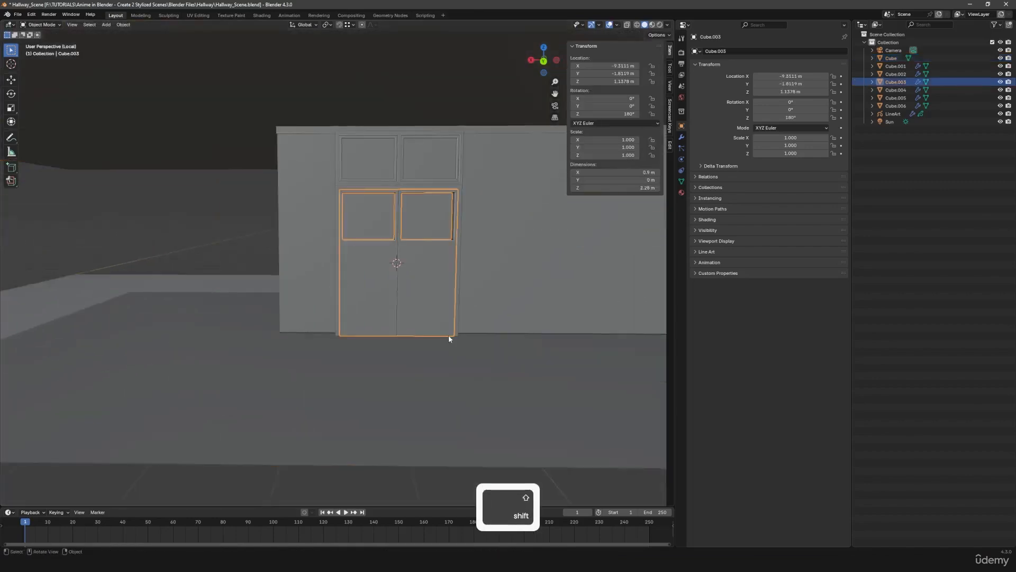
{"action": "scroll", "coordinate": [461, 333], "scroll_direction": "up", "scroll_amount": 3}
{"action": "middle_click_drag", "start_coordinate": [512, 324], "coordinate": [414, 341], "text": "shift"}
{"action": "key", "text": "Tab"}
{"action": "key", "text": "Tab"}
{"action": "scroll", "coordinate": [317, 286], "scroll_direction": "up", "scroll_amount": 6}
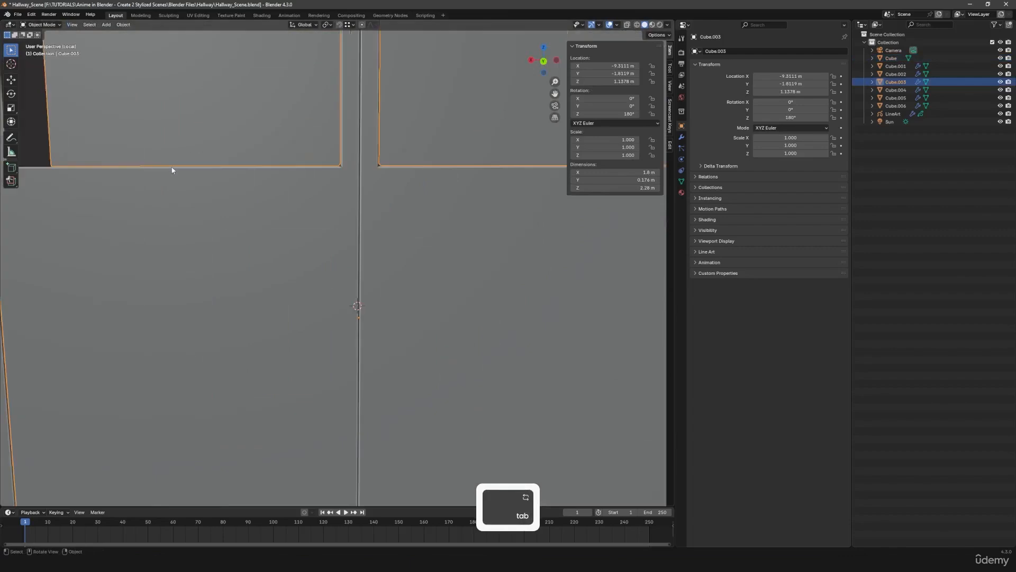
Step: Select the frame around the door and check its overall width
{"action": "scroll", "coordinate": [172, 170], "scroll_direction": "down", "scroll_amount": 5}
{"action": "middle_click_drag", "start_coordinate": [160, 153], "coordinate": [229, 217], "text": "shift"}
{"action": "left_click", "coordinate": [288, 183]}
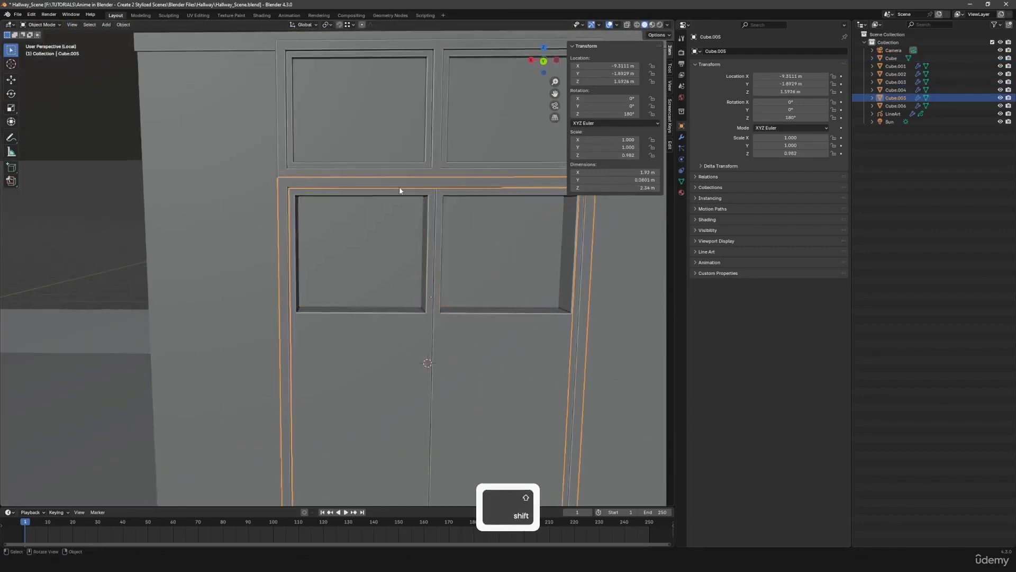
{"action": "key", "text": "Tab"}
{"action": "middle_click_drag", "start_coordinate": [364, 216], "coordinate": [350, 226]}
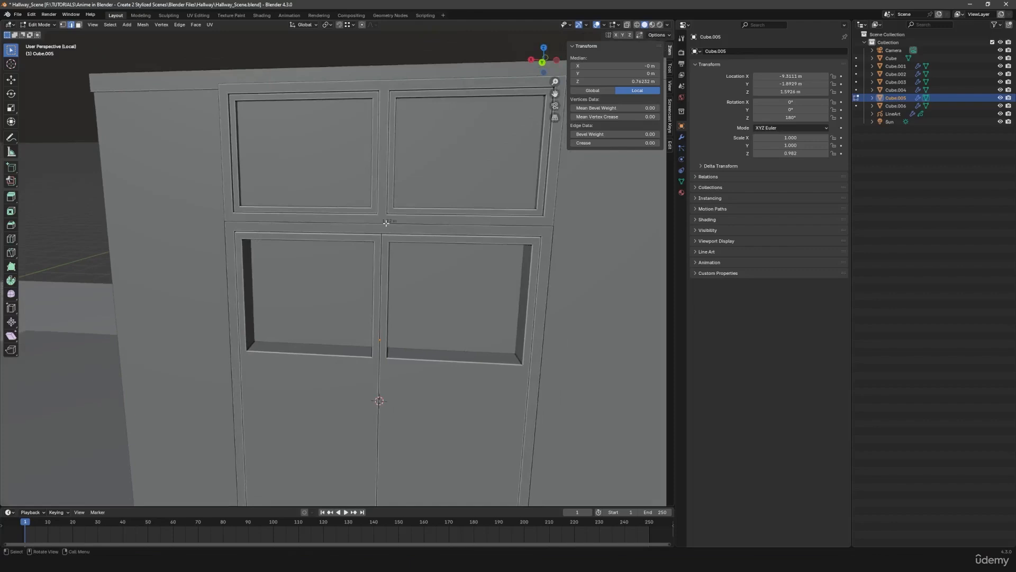
{"action": "key", "text": "Tab"}
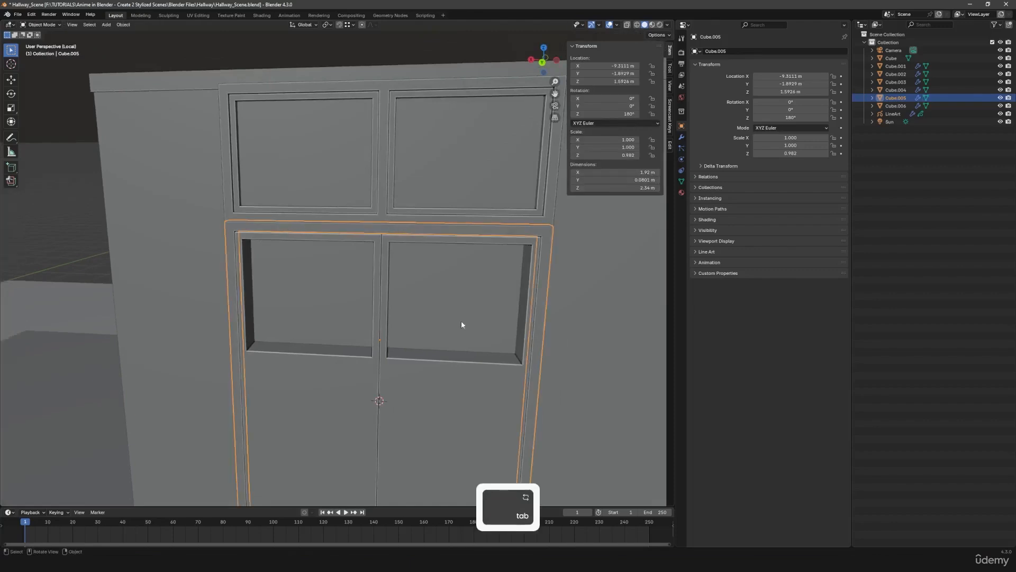
Step: Reopen the building mesh for editing and scale the two wall loops along X to about 1.9 m apart
{"action": "scroll", "coordinate": [461, 322], "scroll_direction": "down", "scroll_amount": 7}
{"action": "middle_click_drag", "start_coordinate": [578, 333], "coordinate": [446, 266], "text": "shift"}
{"action": "left_click", "coordinate": [447, 267]}
{"action": "key", "text": "Tab"}
{"action": "scroll", "coordinate": [452, 272], "scroll_direction": "down", "scroll_amount": 3}
{"action": "middle_click_drag", "start_coordinate": [381, 286], "coordinate": [437, 289], "text": "shift"}
{"action": "middle_click_drag", "start_coordinate": [437, 289], "coordinate": [421, 310]}
{"action": "scroll", "coordinate": [428, 311], "scroll_direction": "up", "scroll_amount": 3}
{"action": "key", "text": "s"}
{"action": "key", "text": "x"}
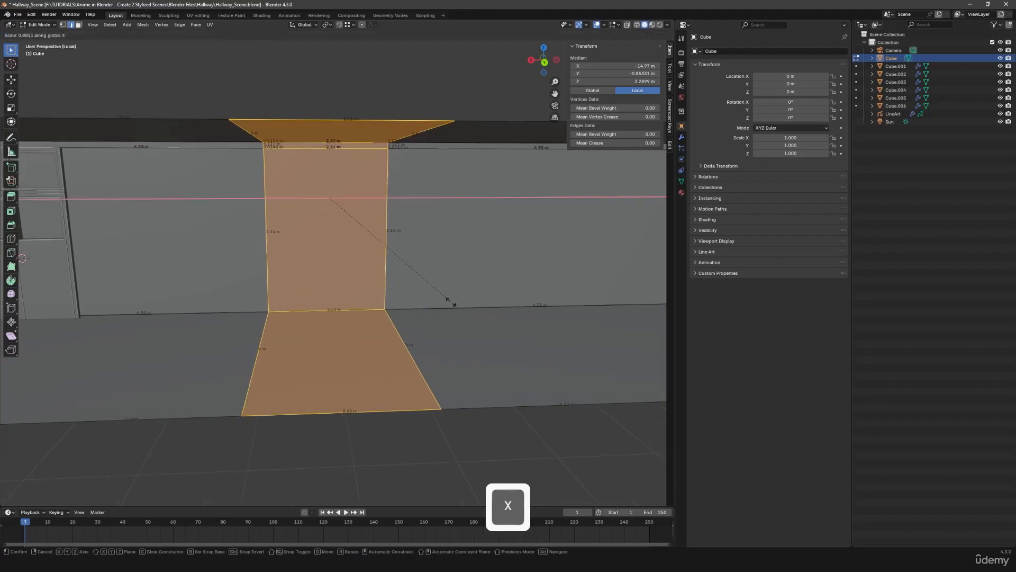
{"action": "key", "text": "shift"}
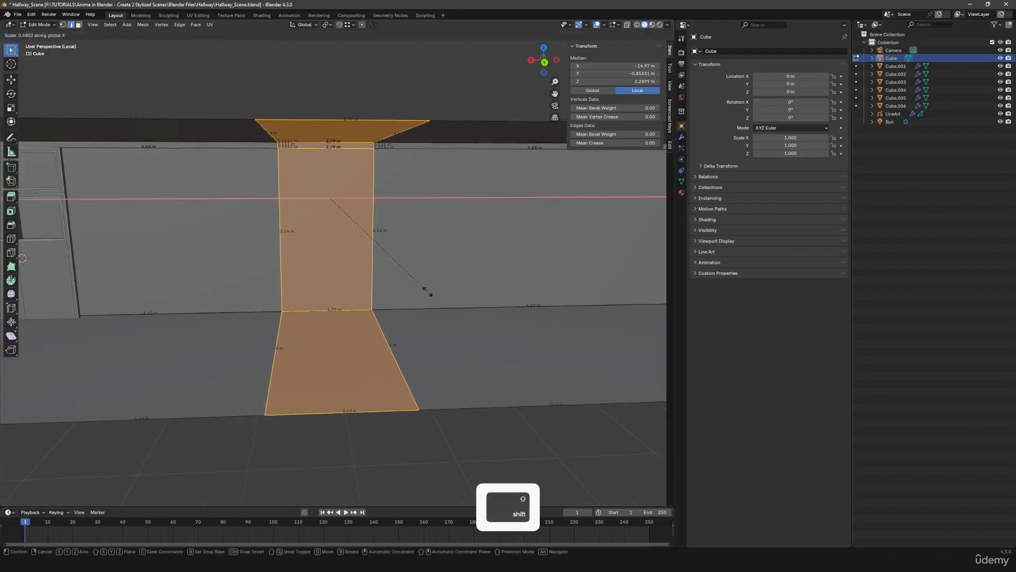
{"action": "left_click", "coordinate": [486, 342]}
{"action": "scroll", "coordinate": [371, 330], "scroll_direction": "down", "scroll_amount": 3}
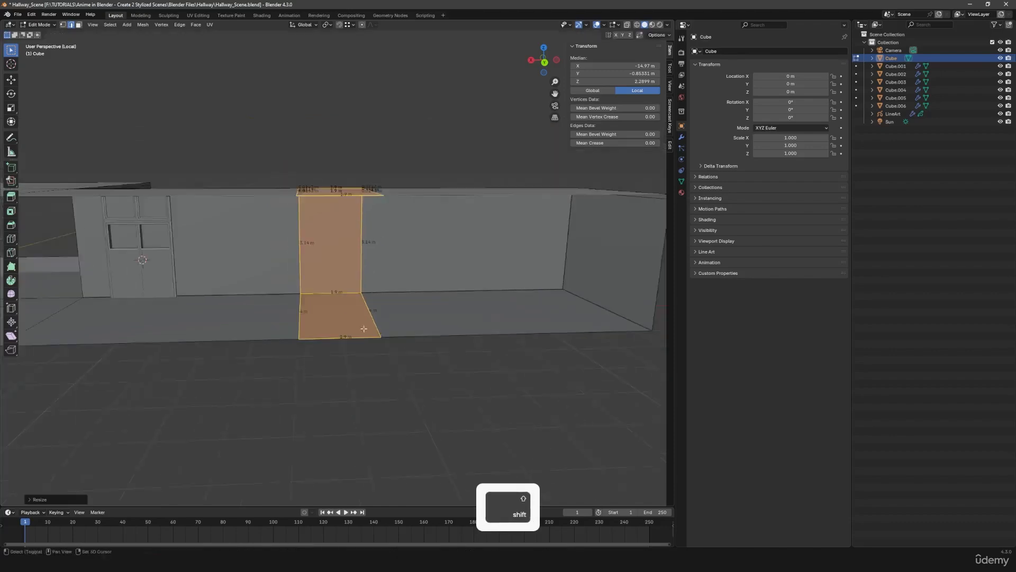
Step: Delete the wall face between the two loops to make a doorway opening, and return to Object Mode
{"action": "middle_click_drag", "start_coordinate": [363, 328], "coordinate": [400, 344], "text": "shift"}
{"action": "middle_click_drag", "start_coordinate": [400, 344], "coordinate": [383, 345], "text": "shift"}
{"action": "middle_click_drag", "start_coordinate": [382, 345], "coordinate": [380, 340]}
{"action": "left_click", "coordinate": [366, 396]}
{"action": "scroll", "coordinate": [369, 411], "scroll_direction": "up", "scroll_amount": 2}
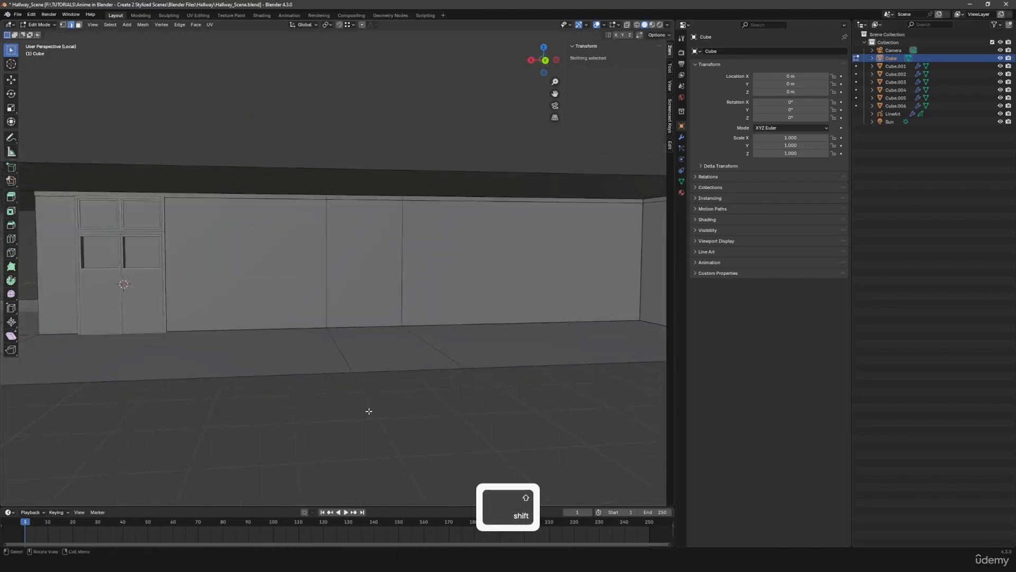
{"action": "middle_click_drag", "start_coordinate": [370, 394], "coordinate": [362, 395]}
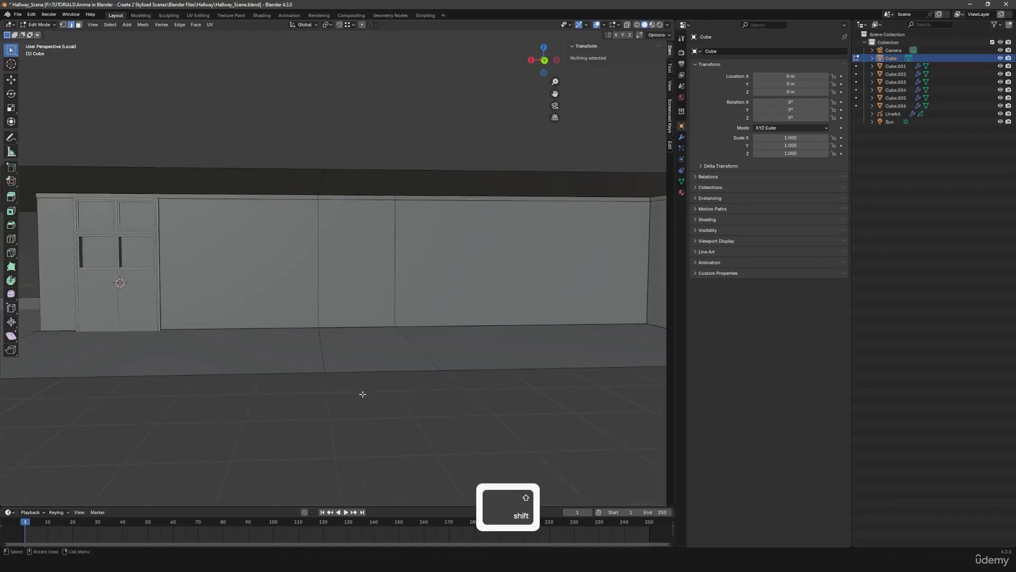
{"action": "key", "text": "3"}
{"action": "left_click", "coordinate": [351, 266]}
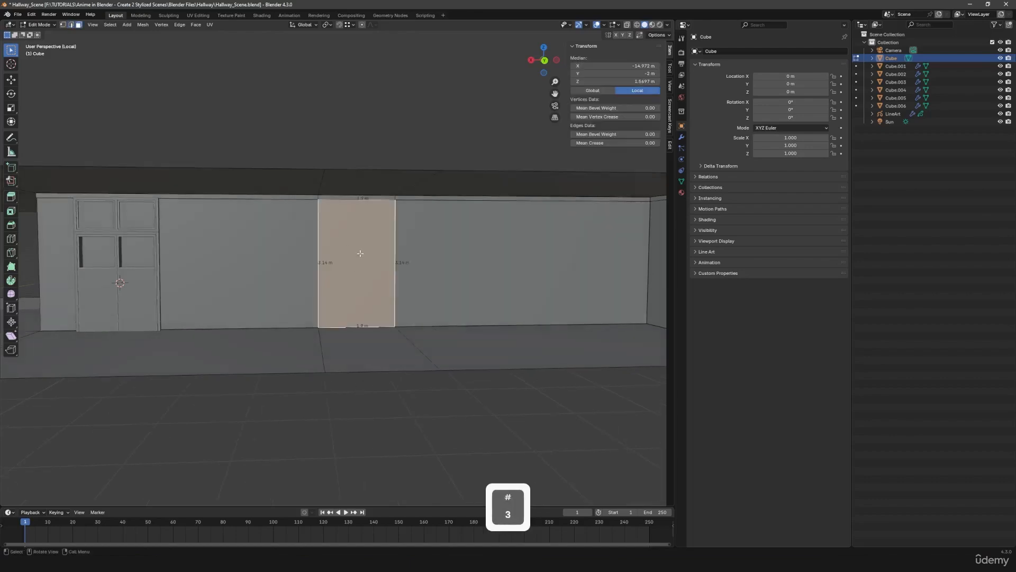
{"action": "key", "text": "x"}
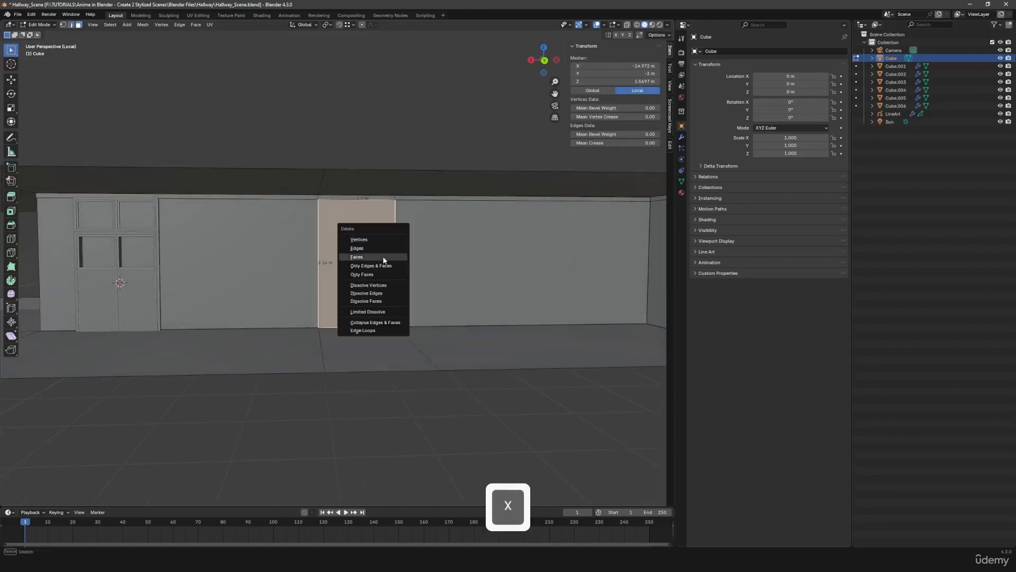
{"action": "left_click", "coordinate": [384, 260]}
{"action": "key", "text": "Tab"}
{"action": "middle_click_drag", "start_coordinate": [382, 268], "coordinate": [361, 328]}
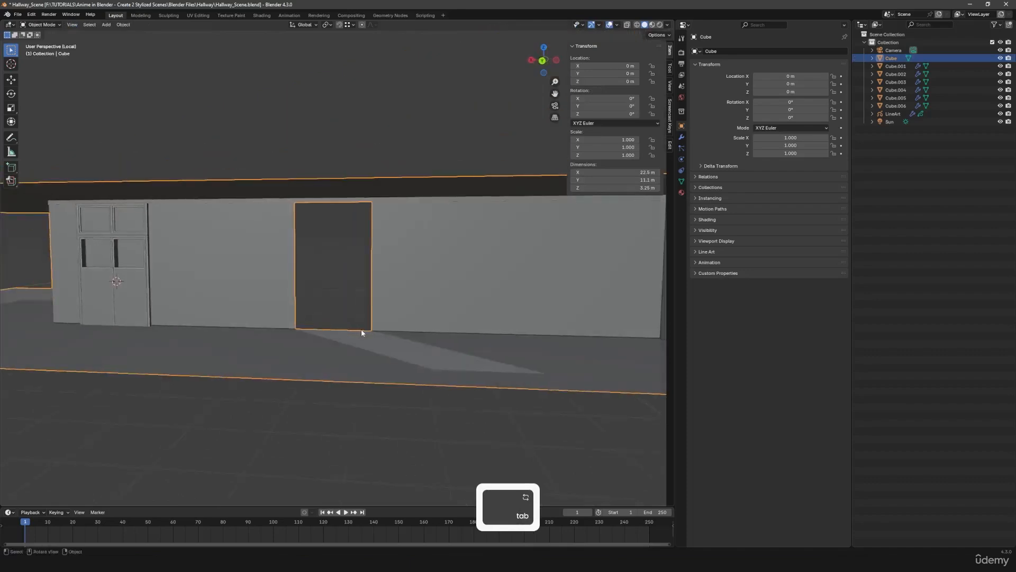
Step: Reopen the building mesh in Edit Mode with X-ray on and move the doorway loops about 6 m along X to the door
{"action": "scroll", "coordinate": [361, 328], "scroll_direction": "down", "scroll_amount": 5}
{"action": "key", "text": "Tab"}
{"action": "key", "text": "3"}
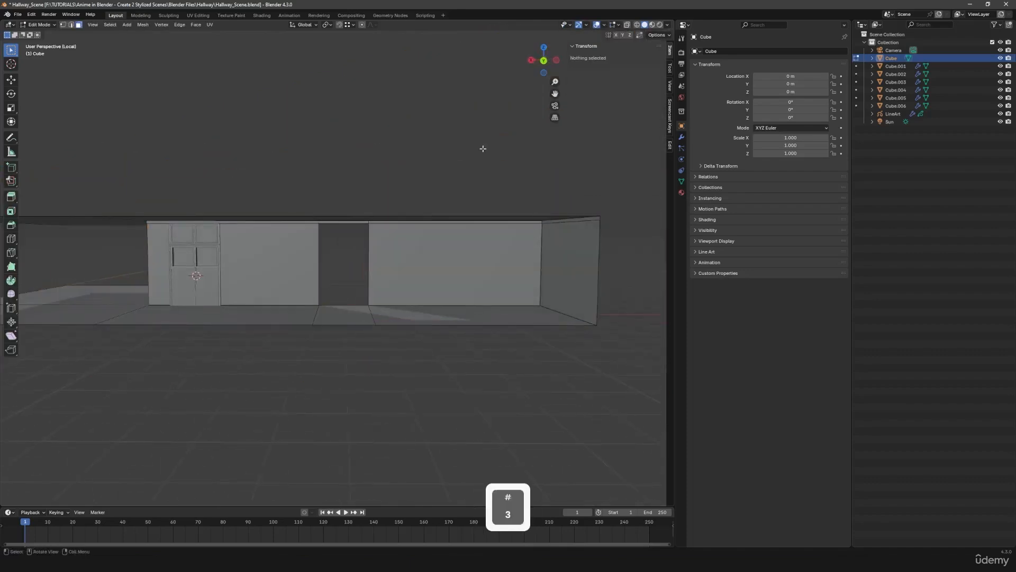
{"action": "scroll", "coordinate": [488, 204], "scroll_direction": "up", "scroll_amount": 2}
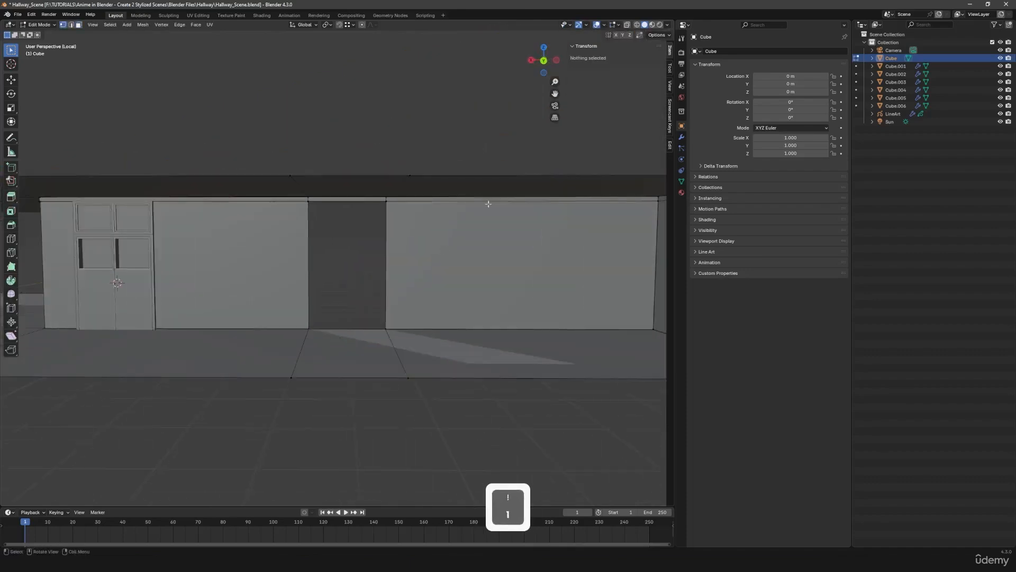
{"action": "left_click", "coordinate": [628, 26]}
{"action": "middle_click_drag", "start_coordinate": [365, 221], "coordinate": [397, 243], "text": "shift"}
{"action": "left_click_drag", "start_coordinate": [294, 150], "coordinate": [478, 441]}
{"action": "scroll", "coordinate": [446, 374], "scroll_direction": "down", "scroll_amount": 3}
{"action": "middle_click_drag", "start_coordinate": [446, 374], "coordinate": [461, 367]}
{"action": "middle_click_drag", "start_coordinate": [461, 367], "coordinate": [512, 381], "text": "shift"}
{"action": "scroll", "coordinate": [462, 336], "scroll_direction": "up", "scroll_amount": 3}
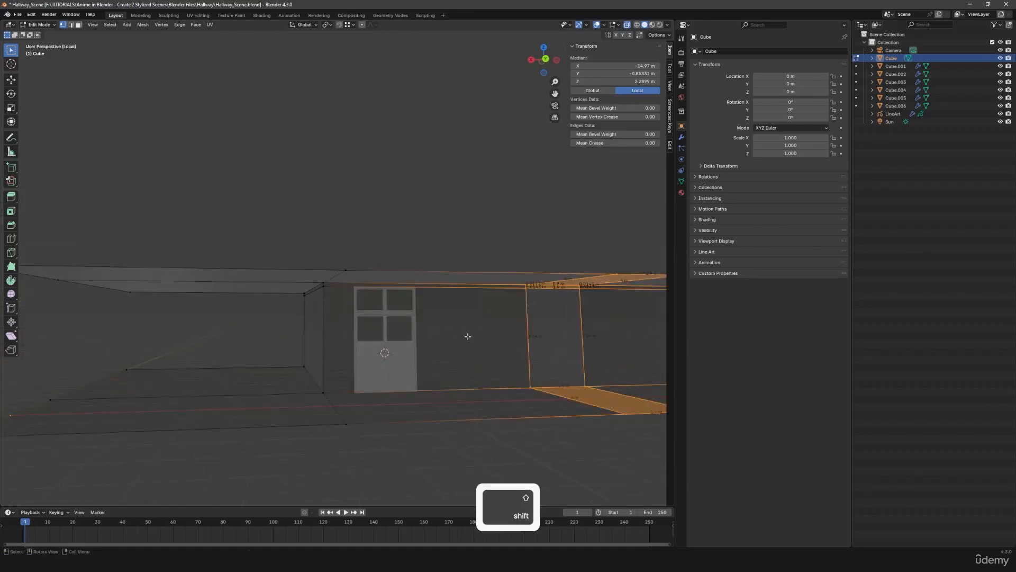
{"action": "key", "text": "g"}
{"action": "key", "text": "x"}
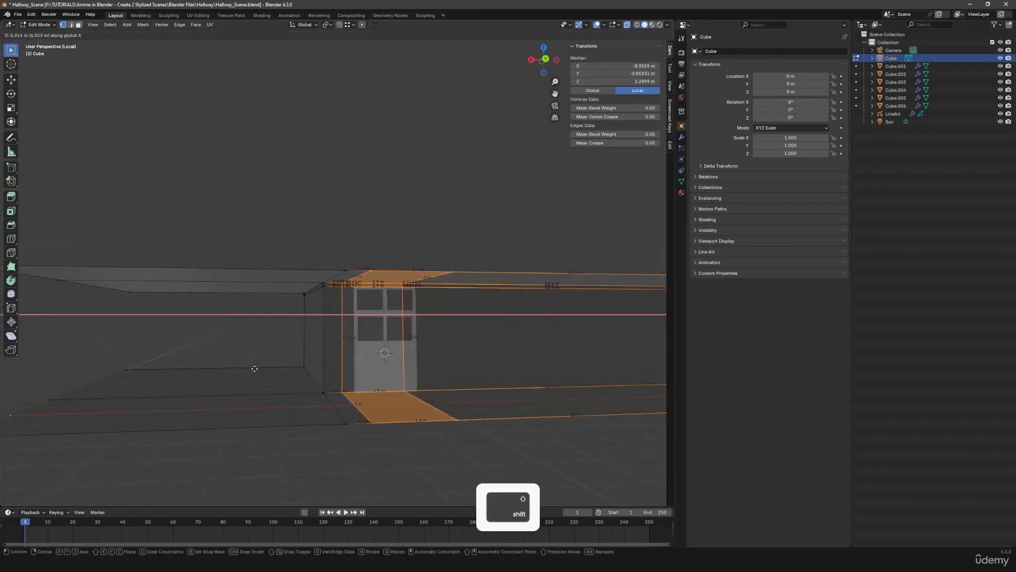
{"action": "left_click", "coordinate": [283, 369]}
{"action": "middle_click_drag", "start_coordinate": [628, 29], "coordinate": [413, 297], "text": "shift"}
{"action": "key", "text": "Tab"}
Step: Select the door together with its frame and upper window parts, and move them along X towards the doorway opening
{"action": "left_click", "coordinate": [412, 302]}
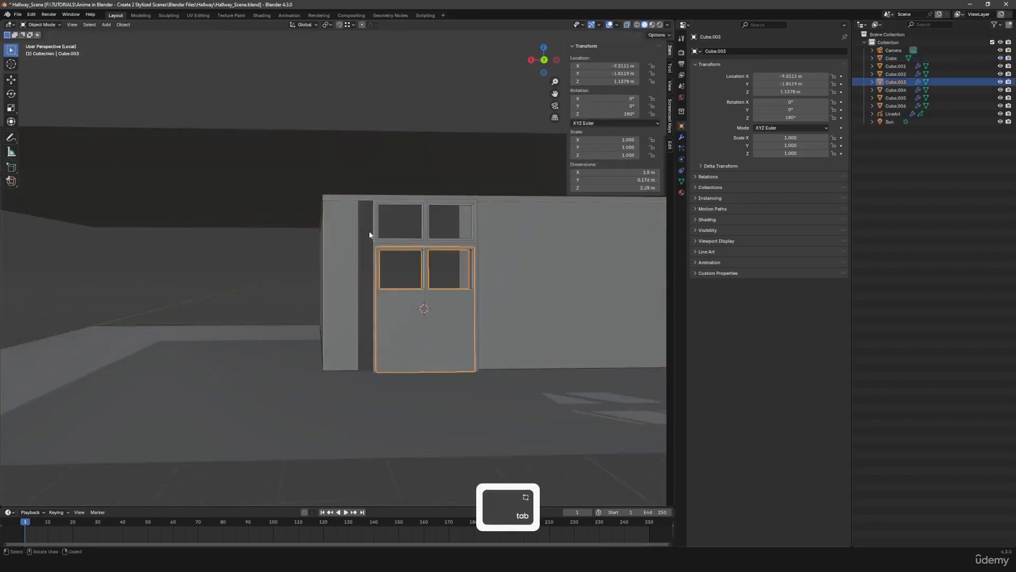
{"action": "left_click_drag", "start_coordinate": [369, 234], "coordinate": [471, 286], "text": "shift"}
{"action": "middle_click_drag", "start_coordinate": [471, 286], "coordinate": [437, 297], "text": "shift"}
{"action": "scroll", "coordinate": [437, 297], "scroll_direction": "up", "scroll_amount": 2}
{"action": "key", "text": "g"}
{"action": "key", "text": "x"}
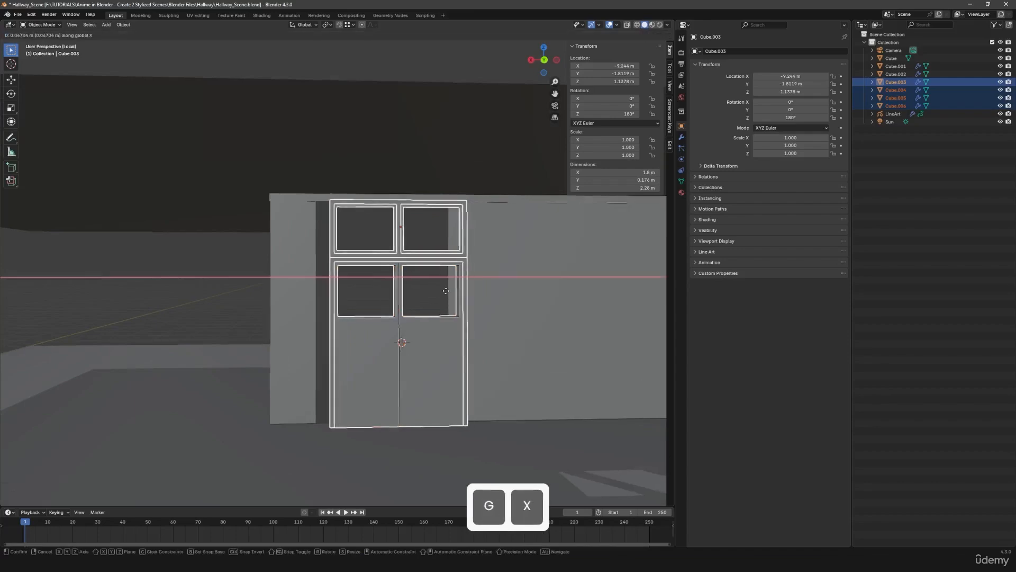
{"action": "left_click", "coordinate": [418, 294]}
Step: Align the outer edge of the door assembly with the side of the doorway opening along X
{"action": "scroll", "coordinate": [413, 299], "scroll_direction": "up", "scroll_amount": 4}
{"action": "scroll", "coordinate": [408, 312], "scroll_direction": "up", "scroll_amount": 3, "text": "shift"}
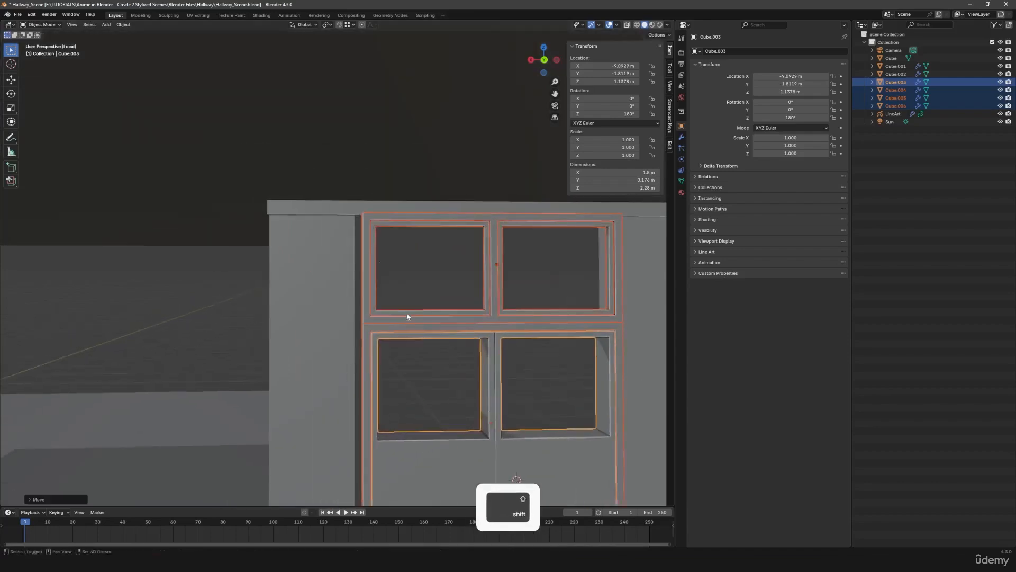
{"action": "key", "text": "g"}
{"action": "key", "text": "x"}
{"action": "key", "text": "ctrl"}
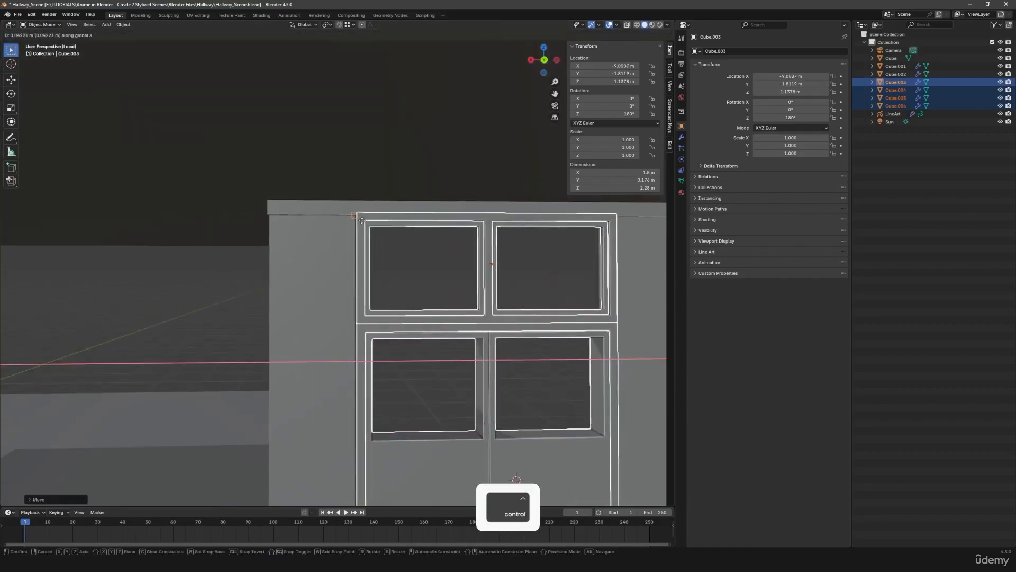
{"action": "left_click", "coordinate": [359, 218]}
{"action": "scroll", "coordinate": [419, 323], "scroll_direction": "up", "scroll_amount": 3}
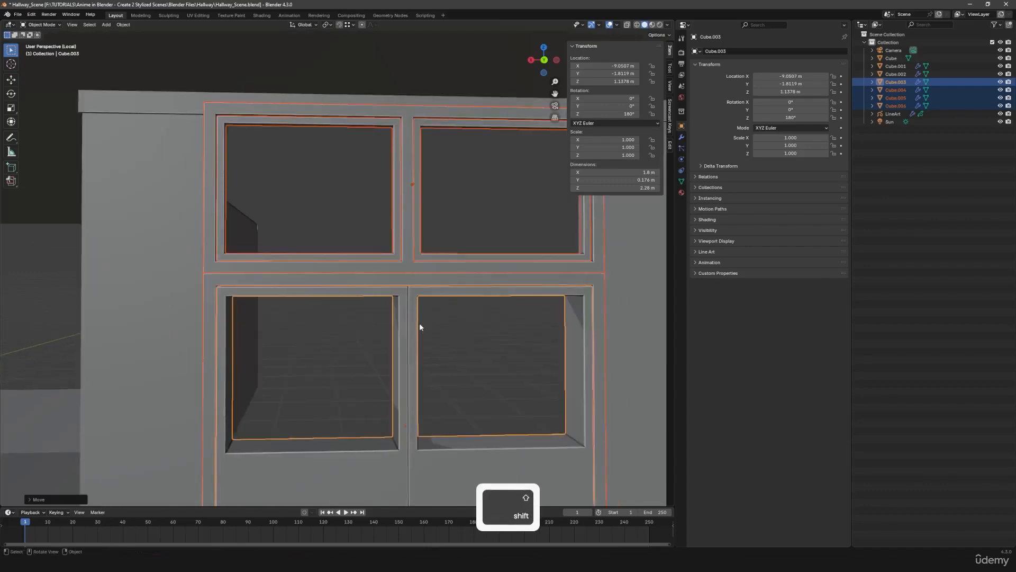
Step: Fine-tune the door assembly along X within the opening, placing the door at about X -9.013 m
{"action": "scroll", "coordinate": [419, 323], "scroll_direction": "down", "scroll_amount": 2}
{"action": "mouse_move", "coordinate": [419, 323]}
{"action": "middle_mouse_down"}
{"action": "mouse_move", "coordinate": [429, 331]}
{"action": "mouse_move", "coordinate": [420, 333]}
{"action": "mouse_move", "coordinate": [447, 336]}
{"action": "mouse_move", "coordinate": [422, 303]}
{"action": "middle_mouse_up"}
{"action": "key", "text": "g"}
{"action": "key", "text": "x"}
{"action": "left_click", "coordinate": [397, 326]}
{"action": "key", "text": "a"}
{"action": "key", "text": "a"}
{"action": "key", "text": "g"}
{"action": "key", "text": "x"}
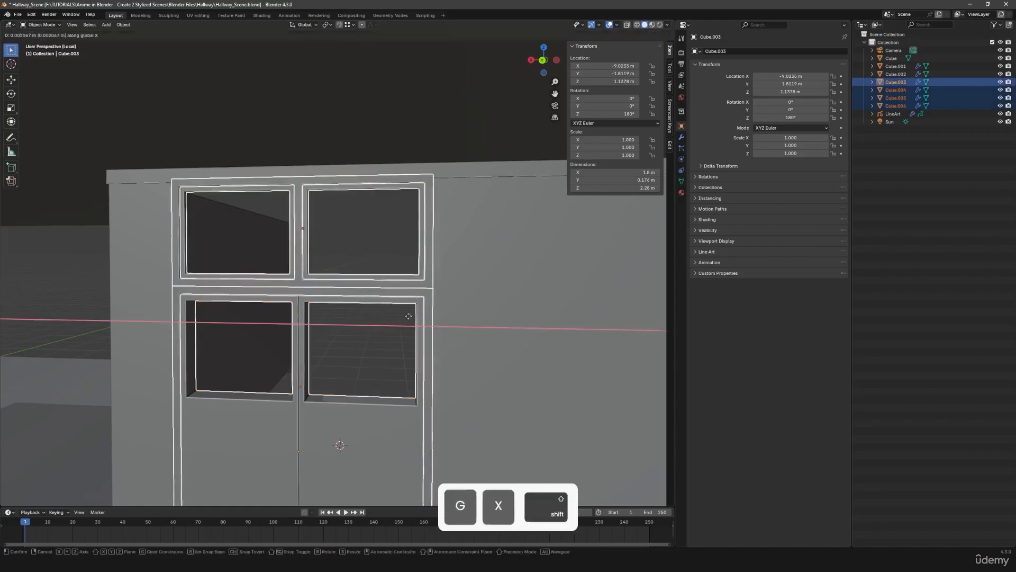
{"action": "left_click", "coordinate": [397, 313]}
{"action": "scroll", "coordinate": [320, 320], "scroll_direction": "down", "scroll_amount": 4}
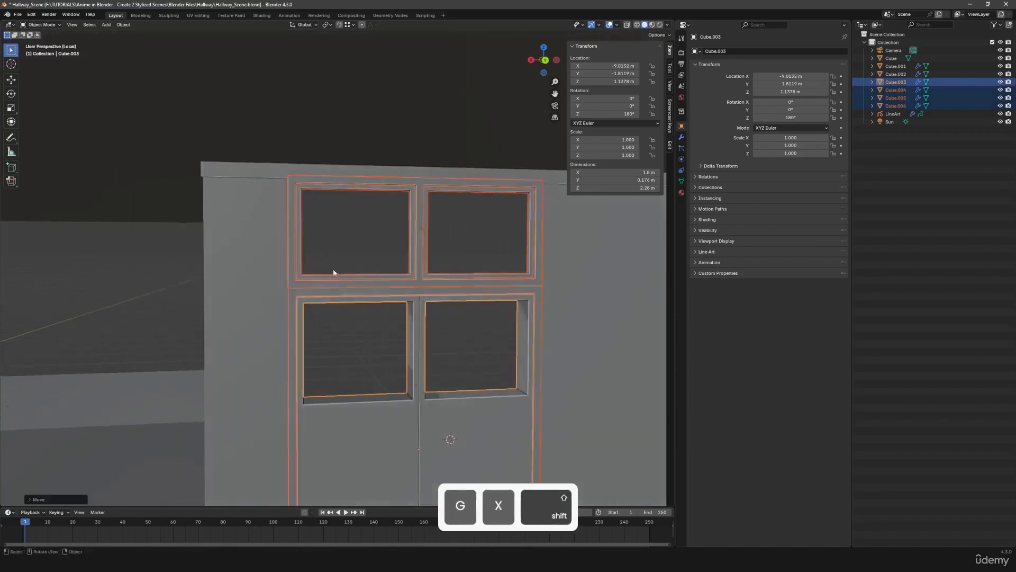
Step: Recess the door assembly into the wall along Y, placing the door at about Y -1.979 m, and deselect everything
{"action": "middle_click_drag", "start_coordinate": [369, 316], "coordinate": [430, 331]}
{"action": "key", "text": "g"}
{"action": "key", "text": "y"}
{"action": "key", "text": "shift"}
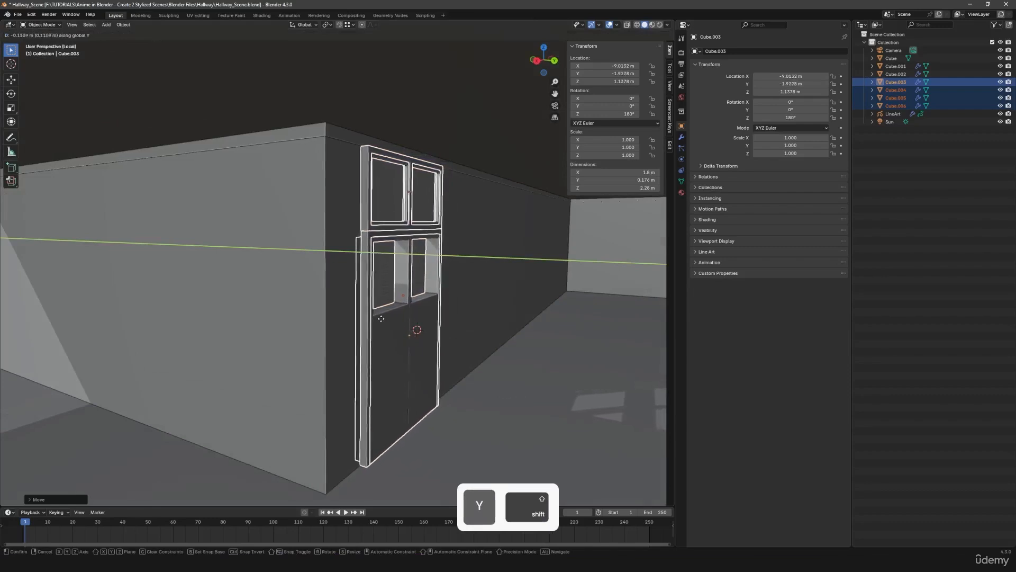
{"action": "left_click", "coordinate": [338, 303]}
{"action": "key", "text": "a"}
{"action": "key", "text": "a"}
{"action": "middle_click_drag", "start_coordinate": [406, 342], "coordinate": [383, 326]}
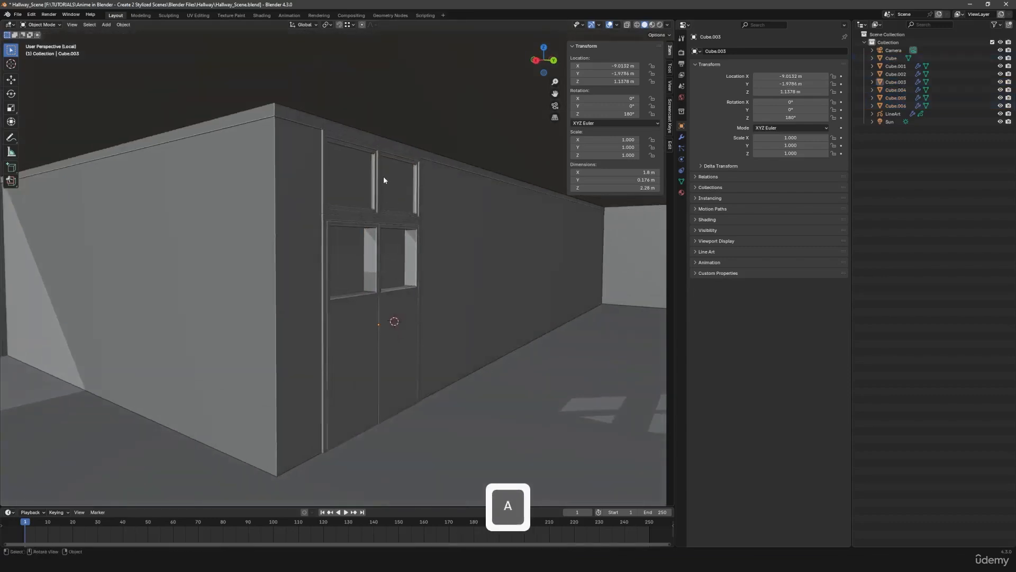
Step: Set the door's Solidify thickness to 0.049 m and move the door along Y to about -2.0 m
{"action": "scroll", "coordinate": [412, 339], "scroll_direction": "up", "scroll_amount": 2}
{"action": "left_click", "coordinate": [424, 334]}
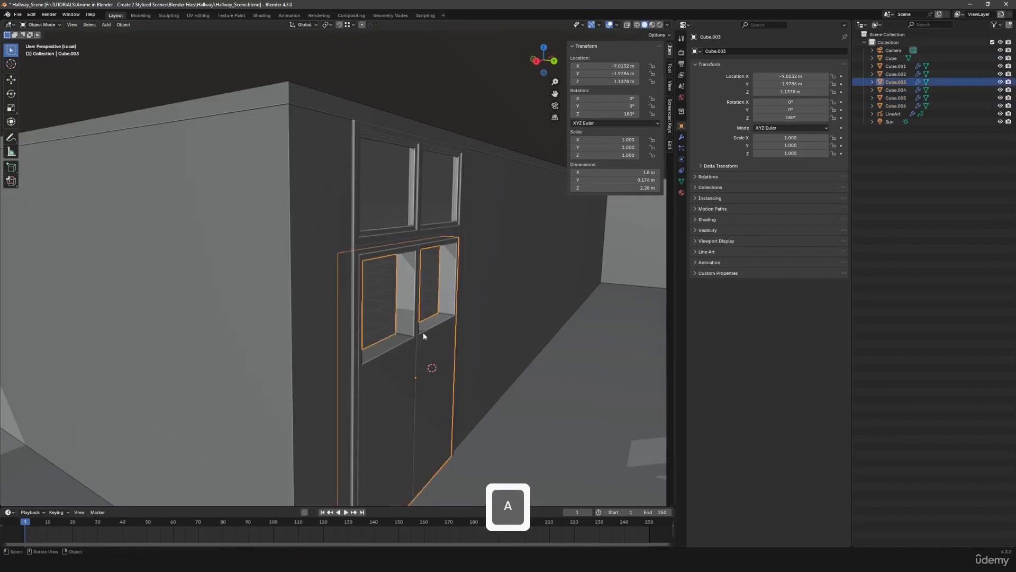
{"action": "left_click", "coordinate": [682, 138]}
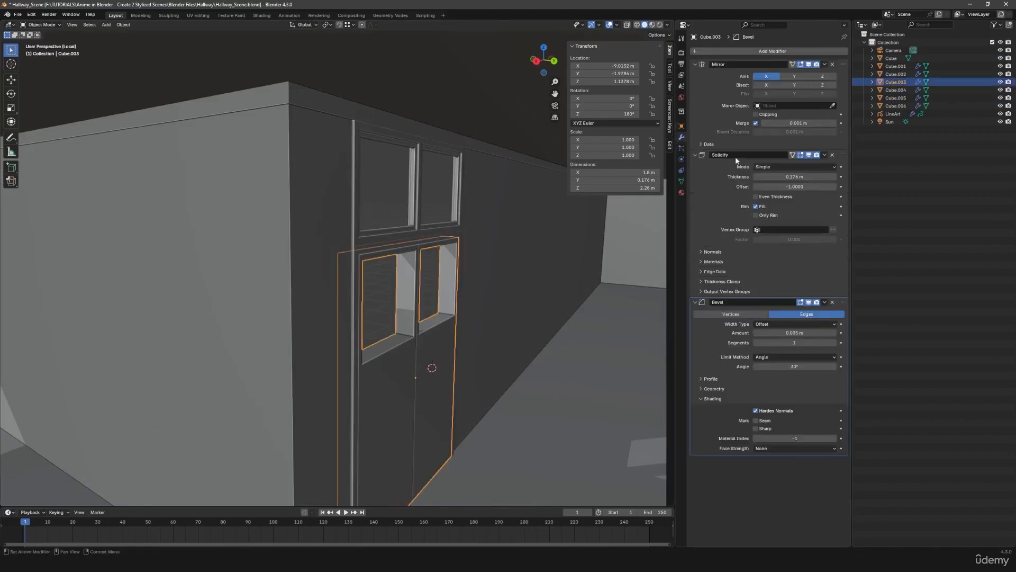
{"action": "mouse_move", "coordinate": [795, 180]}
{"action": "left_mouse_down", "text": "shift"}
{"action": "mouse_move", "coordinate": [756, 180]}
{"action": "mouse_move", "coordinate": [796, 176]}
{"action": "left_mouse_up", "text": "shift"}
{"action": "key", "text": "g"}
{"action": "key", "text": "y"}
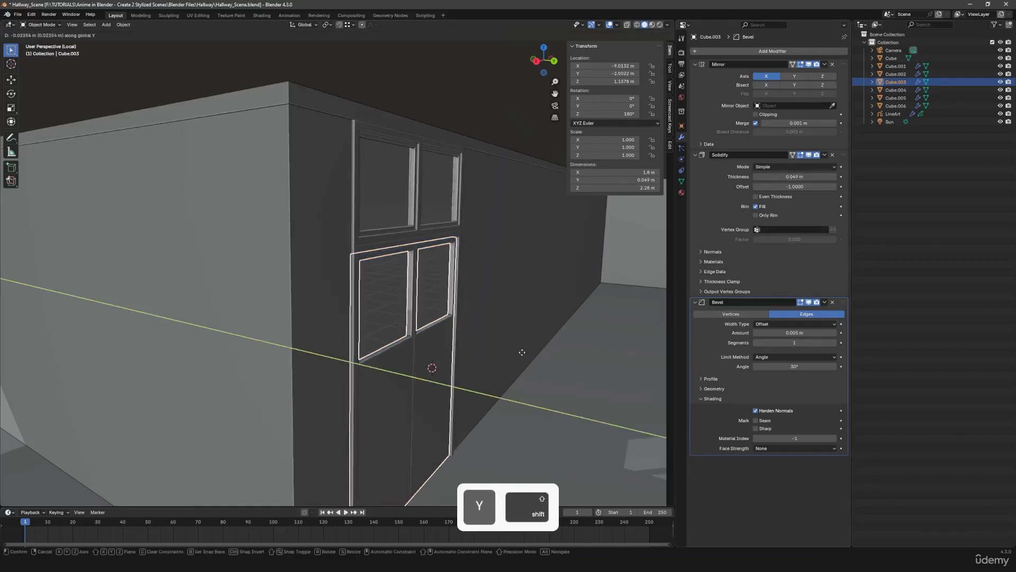
{"action": "left_click", "coordinate": [524, 353]}
Step: Lower the door slightly along Z to about 1.136 m and deselect it
{"action": "middle_click_drag", "start_coordinate": [524, 353], "coordinate": [468, 254], "text": "shift"}
{"action": "key", "text": "a"}
{"action": "key", "text": "a"}
{"action": "left_click", "coordinate": [356, 328]}
{"action": "key", "text": "g"}
{"action": "key", "text": "z"}
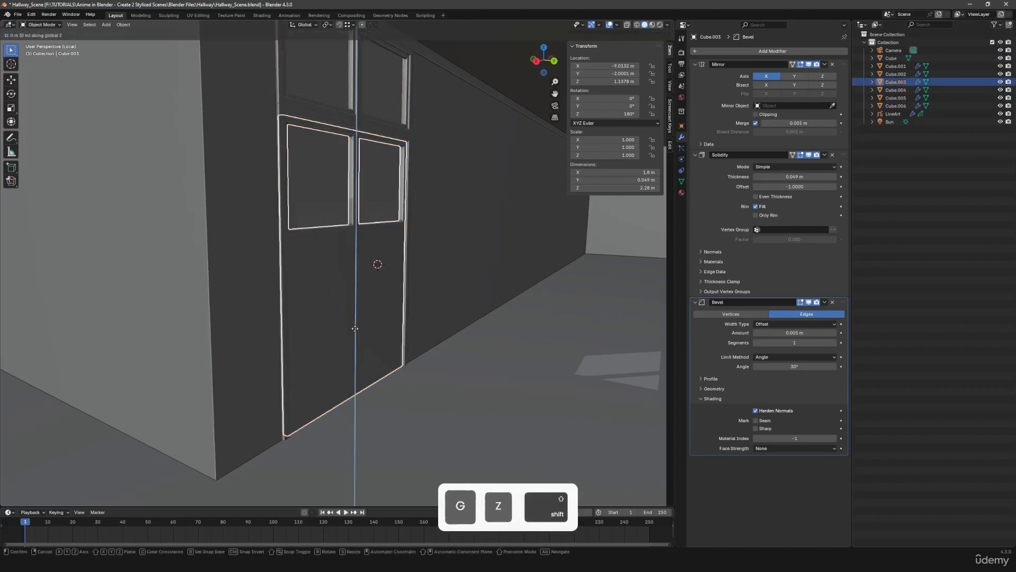
{"action": "left_click", "coordinate": [357, 329]}
{"action": "key", "text": "alt+a"}
Step: Move the upper window frame along Y to sit within the surrounding door frame
{"action": "scroll", "coordinate": [361, 351], "scroll_direction": "up", "scroll_amount": 3}
{"action": "middle_click_drag", "start_coordinate": [361, 351], "coordinate": [370, 394], "text": "shift"}
{"action": "left_click", "coordinate": [384, 214]}
{"action": "key", "text": "g"}
{"action": "key", "text": "y"}
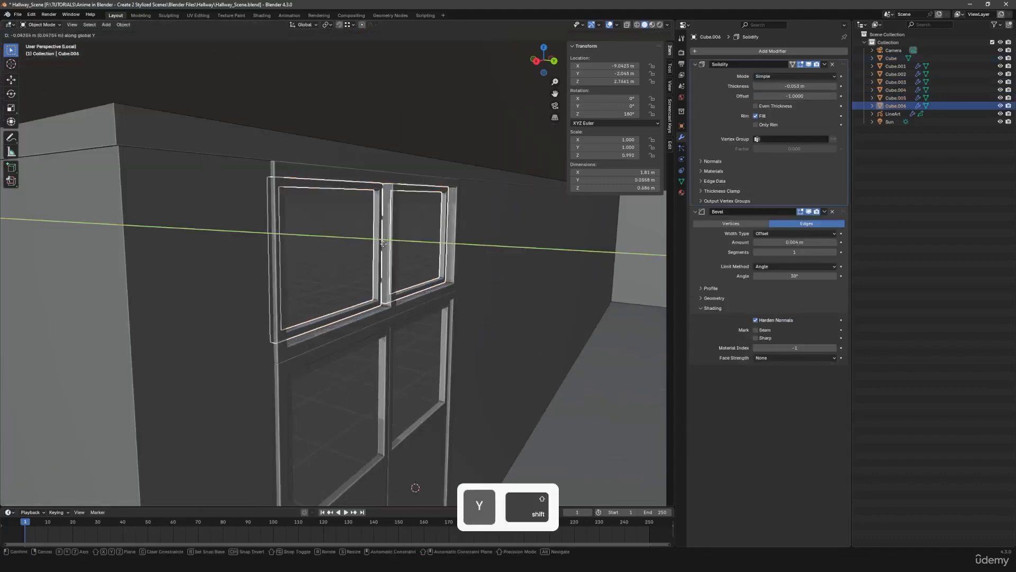
{"action": "left_click", "coordinate": [448, 282]}
{"action": "key", "text": "a"}
{"action": "key", "text": "a"}
Step: Nudge the upper window frame along Y to about -1.989 m and deselect it
{"action": "middle_click_drag", "start_coordinate": [407, 383], "coordinate": [398, 354]}
{"action": "left_click", "coordinate": [284, 114]}
{"action": "middle_click_drag", "start_coordinate": [339, 164], "coordinate": [365, 188]}
{"action": "key", "text": "g"}
{"action": "key", "text": "y"}
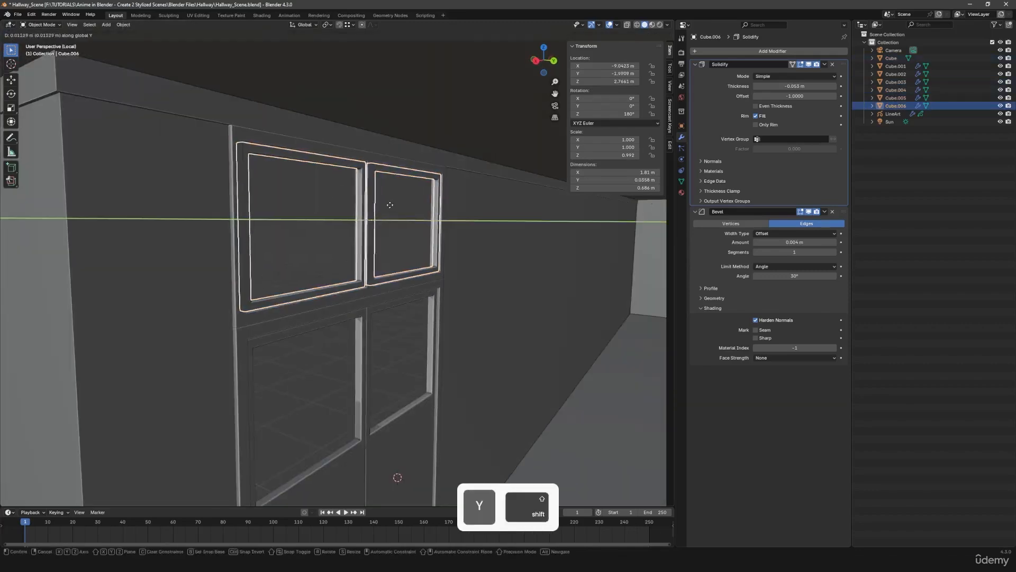
{"action": "left_click", "coordinate": [427, 284]}
{"action": "key", "text": "a"}
{"action": "key", "text": "a"}
Step: Select the door and snap the 3D cursor to it
{"action": "scroll", "coordinate": [427, 286], "scroll_direction": "down", "scroll_amount": 4}
{"action": "middle_click_drag", "start_coordinate": [420, 354], "coordinate": [391, 299]}
{"action": "middle_click_drag", "start_coordinate": [396, 362], "coordinate": [345, 316]}
{"action": "scroll", "coordinate": [402, 353], "scroll_direction": "down", "scroll_amount": 3}
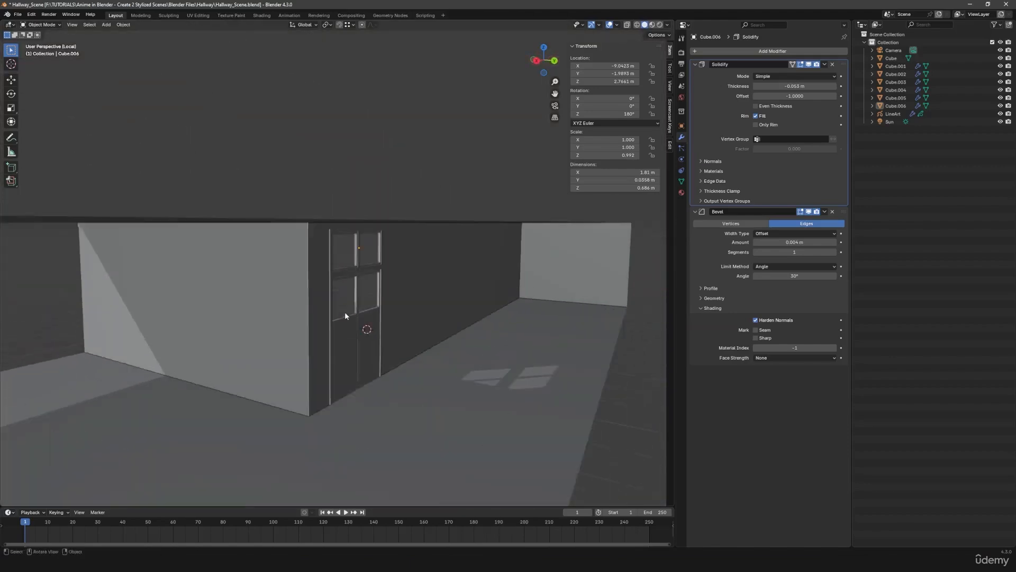
{"action": "middle_click_drag", "start_coordinate": [379, 370], "coordinate": [400, 364]}
{"action": "scroll", "coordinate": [363, 379], "scroll_direction": "up", "scroll_amount": 3}
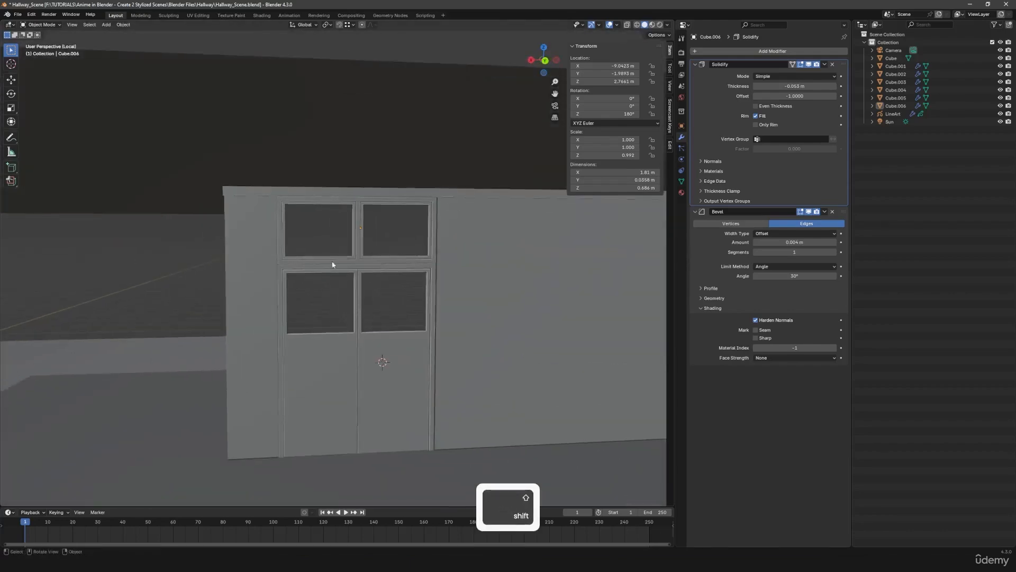
{"action": "left_click", "coordinate": [351, 343]}
{"action": "middle_click_drag", "start_coordinate": [381, 363], "coordinate": [399, 364], "text": "shift"}
{"action": "key", "text": "shift+s"}
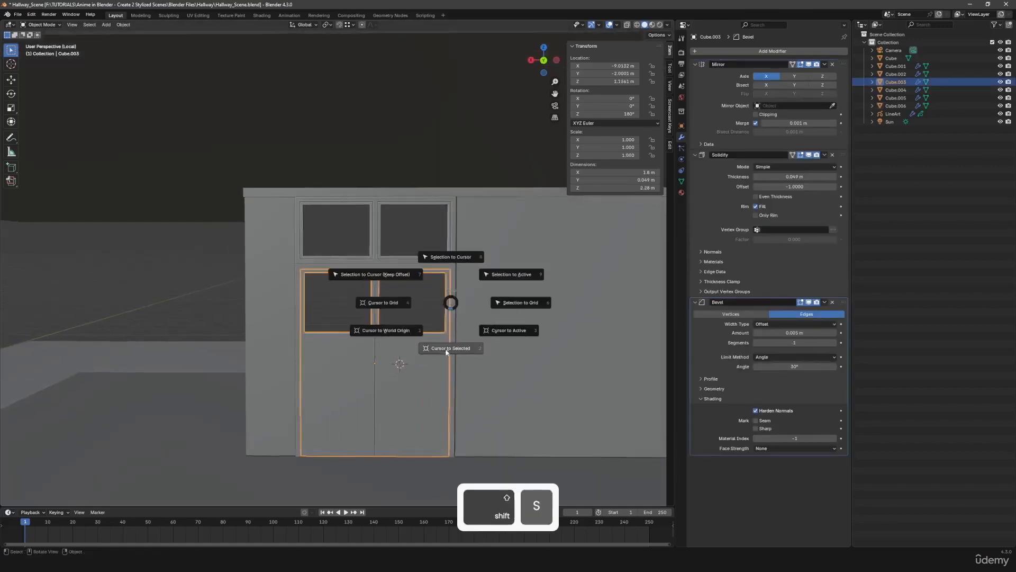
{"action": "left_click", "coordinate": [446, 349]}
Step: Add a plane at the 3D cursor and rotate it 90° about X to stand upright
{"action": "key", "text": "shift+a"}
{"action": "mouse_move", "coordinate": [392, 293]}
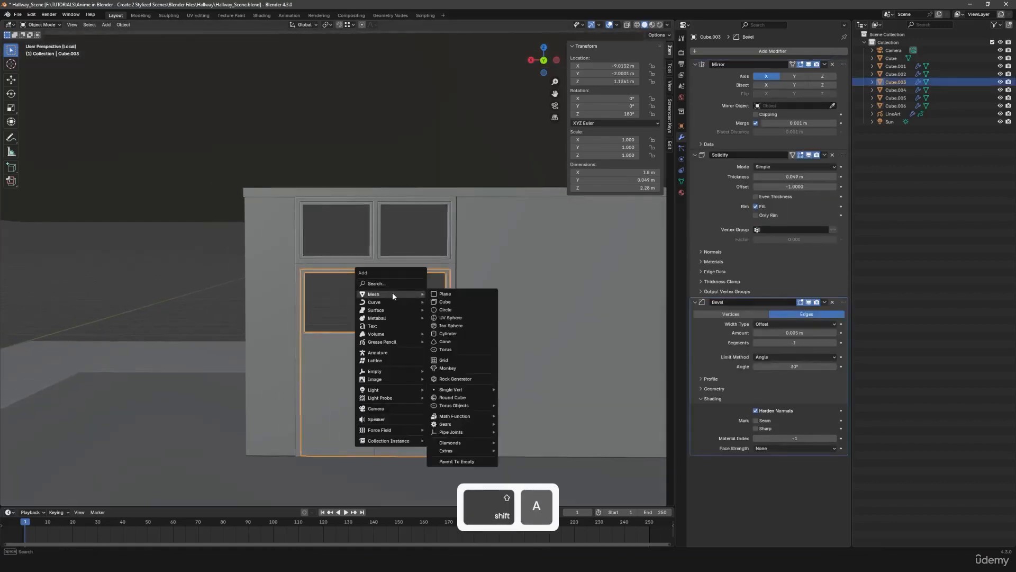
{"action": "left_click", "coordinate": [446, 295]}
{"action": "type", "text": "rx"}
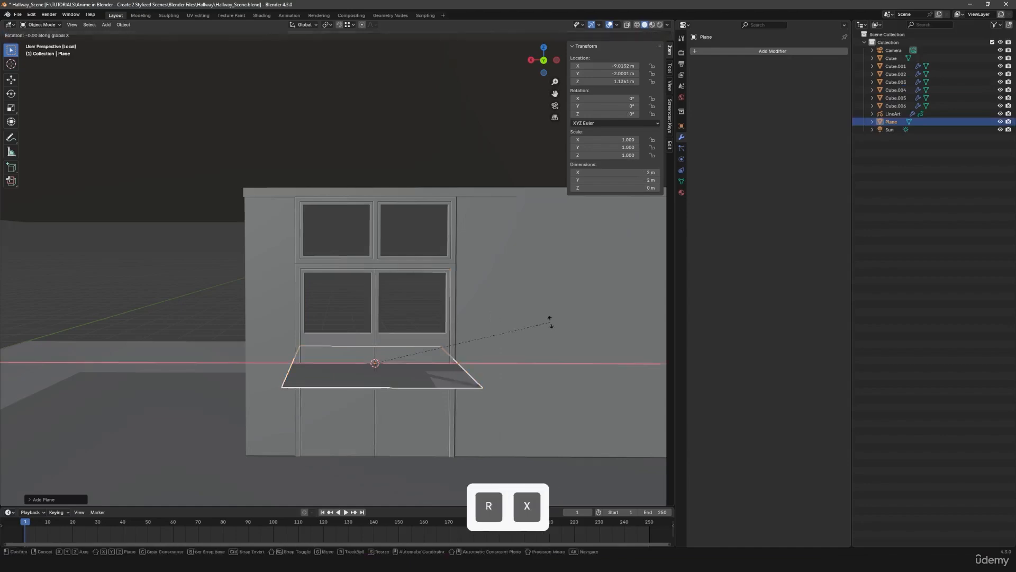
{"action": "type", "text": "90"}
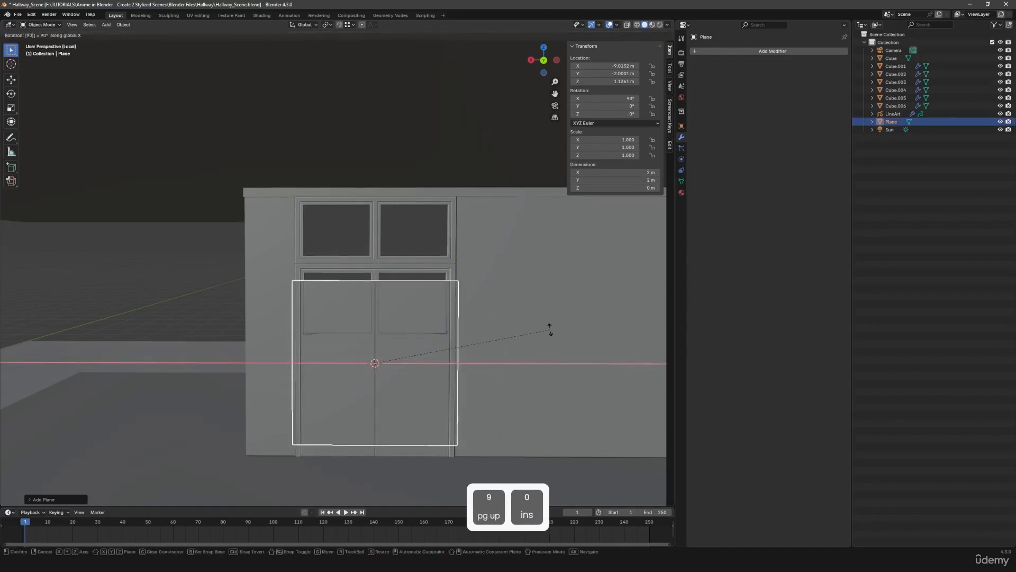
{"action": "left_click", "coordinate": [551, 329]}
Step: Raise the plane over the window openings to about Z 2.2 m and move it along Y to about -2.046 m
{"action": "scroll", "coordinate": [481, 345], "scroll_direction": "up", "scroll_amount": 3}
{"action": "key", "text": "g"}
{"action": "key", "text": "z"}
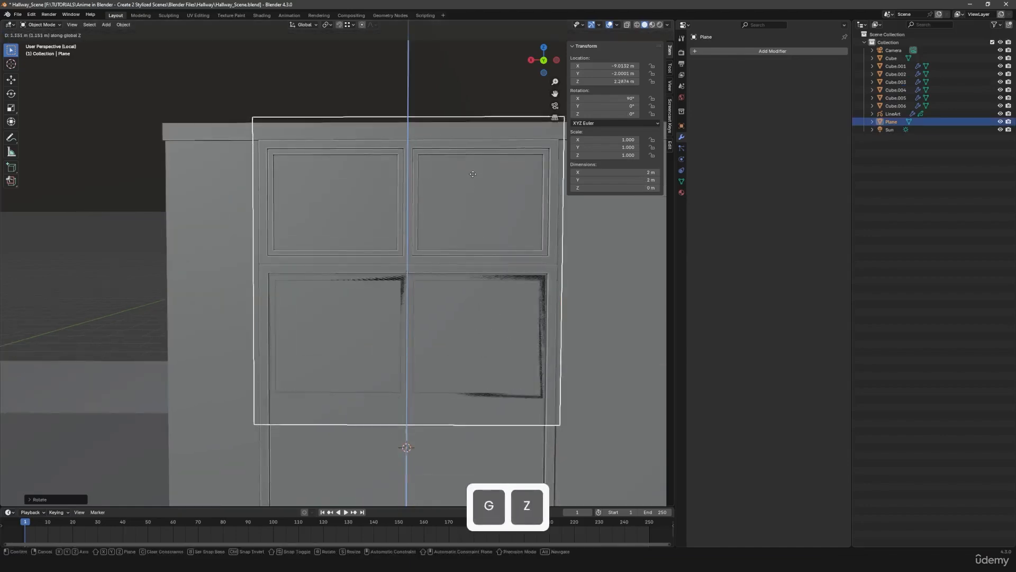
{"action": "left_click", "coordinate": [476, 189]}
{"action": "middle_click_drag", "start_coordinate": [477, 188], "coordinate": [388, 291]}
{"action": "key", "text": "g"}
{"action": "key", "text": "y"}
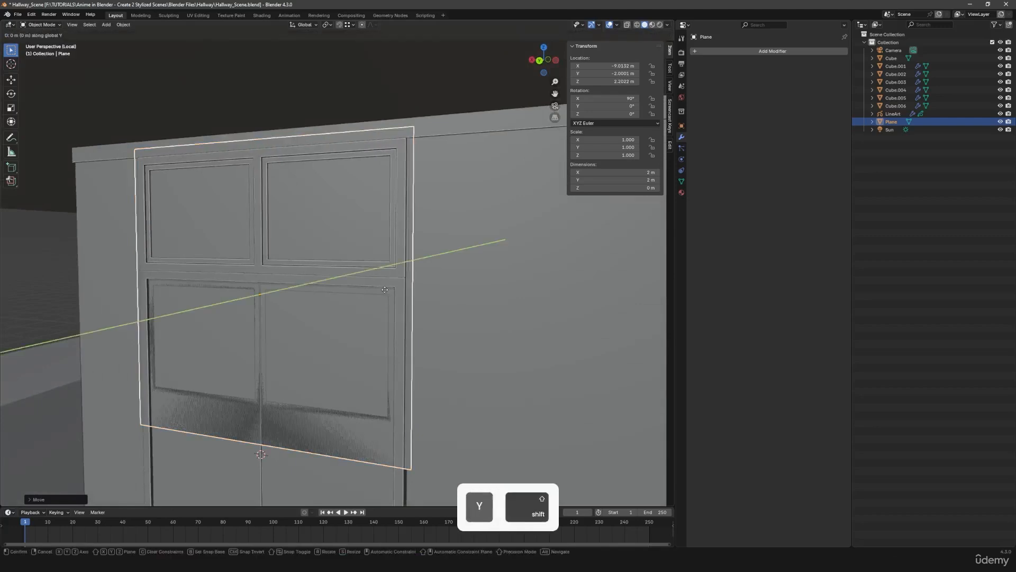
{"action": "left_click", "coordinate": [417, 277]}
Step: Scale the plane down to about 1.87 m square and reposition it over the upper and lower window openings
{"action": "key", "text": "s"}
{"action": "left_click", "coordinate": [339, 293]}
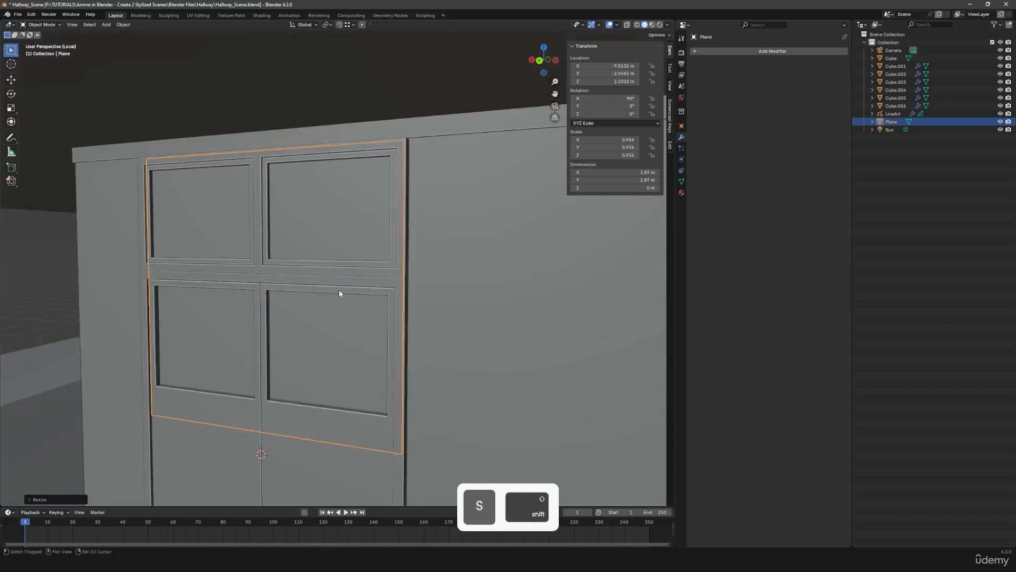
{"action": "middle_click_drag", "start_coordinate": [339, 293], "coordinate": [400, 298]}
{"action": "key", "text": "g"}
{"action": "key", "text": "x"}
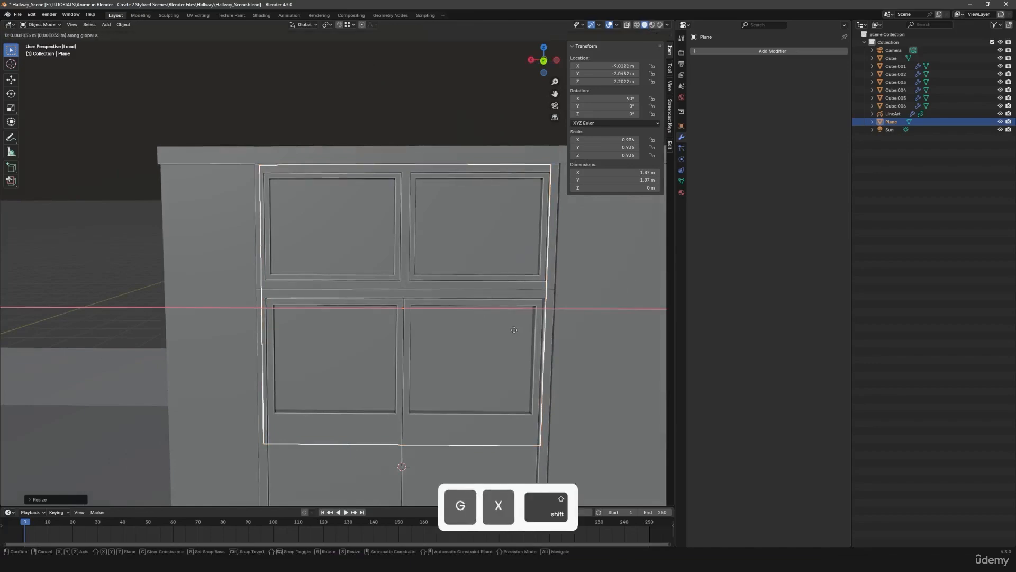
{"action": "left_click", "coordinate": [507, 329]}
{"action": "key", "text": "g"}
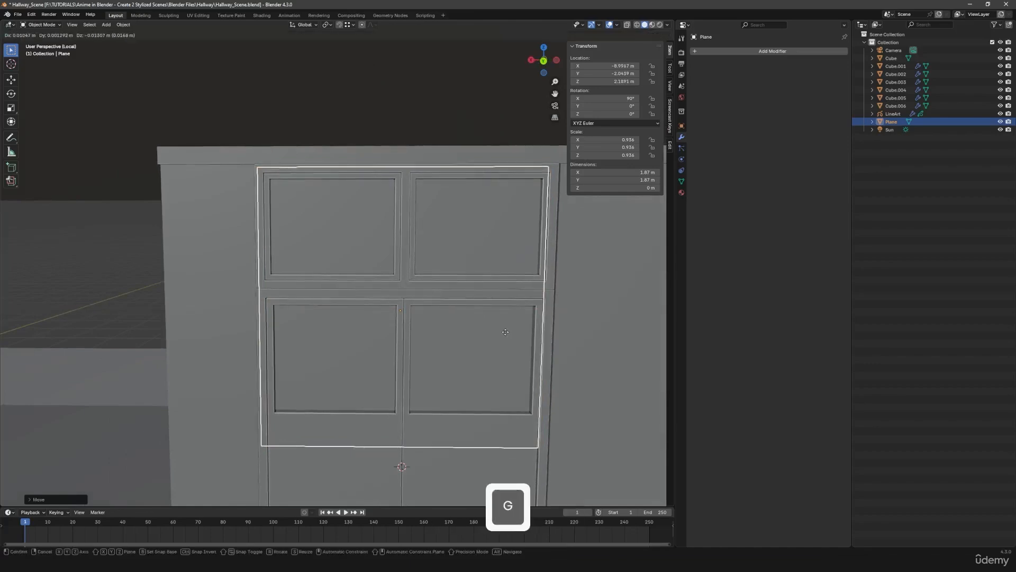
{"action": "left_click", "coordinate": [526, 344]}
Step: With X-ray on in Edit Mode, raise the plane's bottom edge to just below the door windows, about 1.68 m tall
{"action": "key", "text": "Tab"}
{"action": "key", "text": "Tab"}
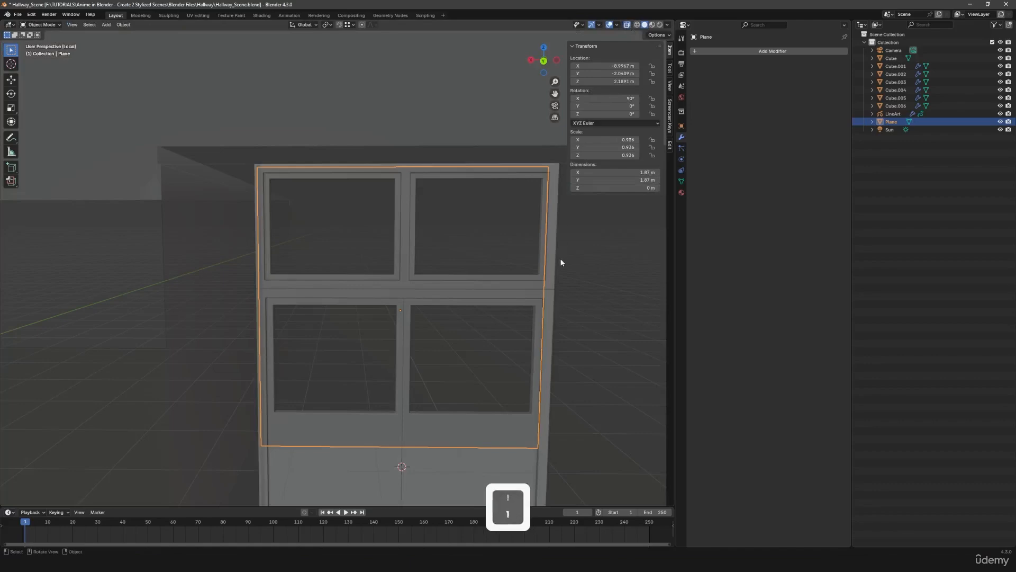
{"action": "key", "text": "Tab"}
{"action": "left_click", "coordinate": [590, 480]}
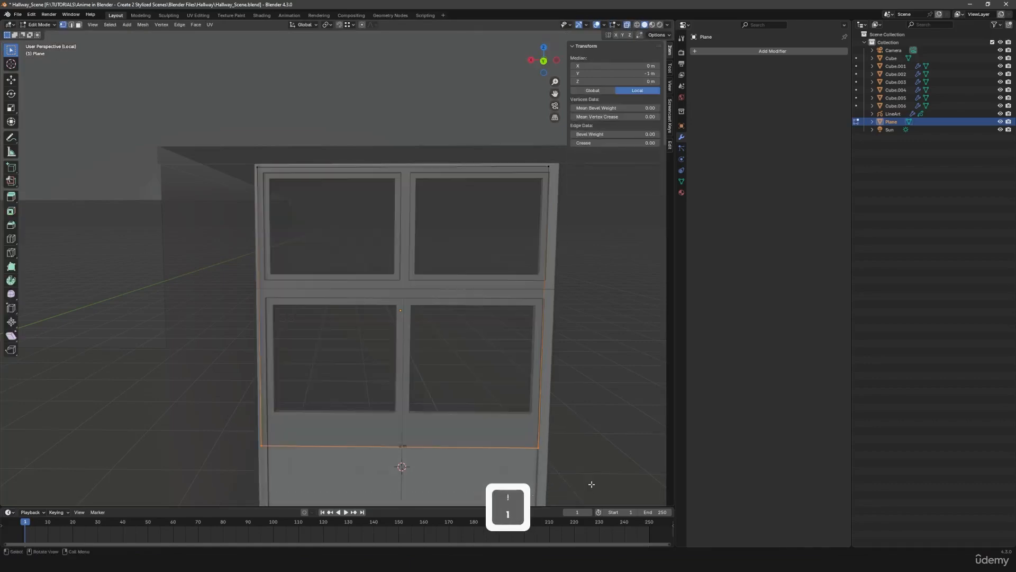
{"action": "key", "text": "g"}
{"action": "key", "text": "z"}
{"action": "left_click", "coordinate": [591, 457]}
Step: Move both side edges of the plane inward along X to make it about 1.8 m wide, and return to Object Mode
{"action": "left_click_drag", "start_coordinate": [509, 142], "coordinate": [569, 476]}
{"action": "key", "text": "g"}
{"action": "key", "text": "x"}
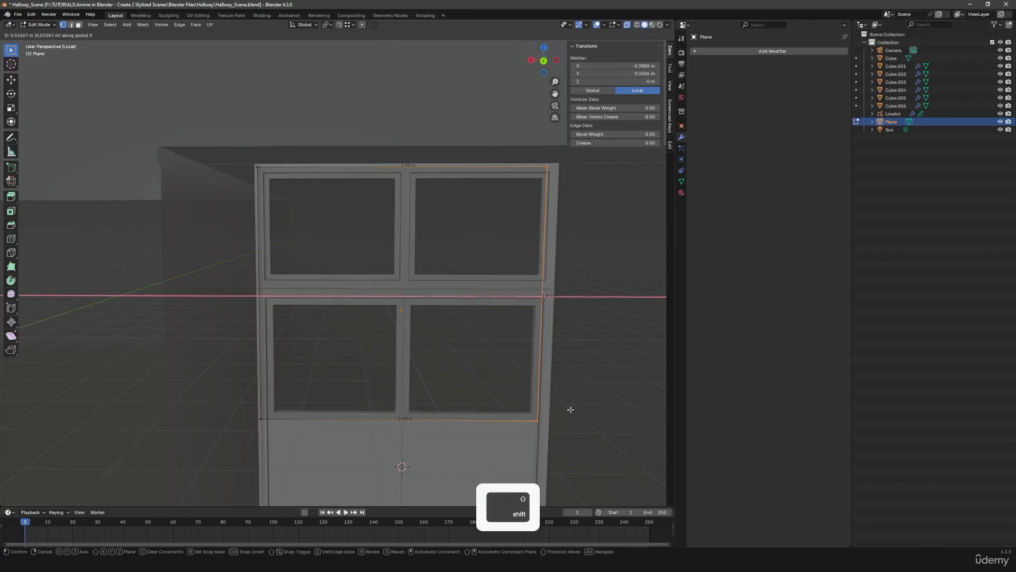
{"action": "left_click", "coordinate": [570, 409]}
{"action": "left_click_drag", "start_coordinate": [228, 138], "coordinate": [300, 450]}
{"action": "key", "text": "g"}
{"action": "key", "text": "x"}
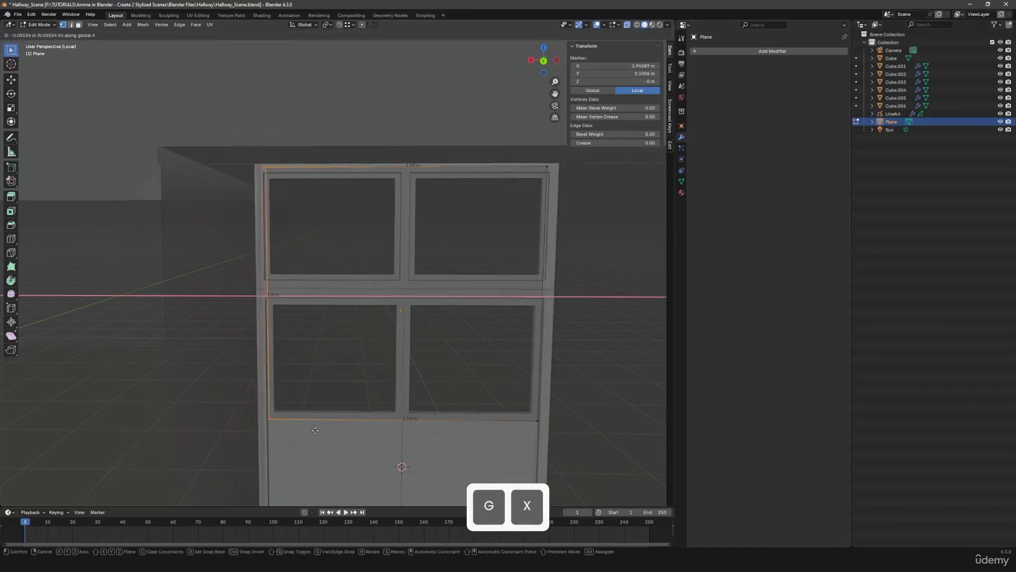
{"action": "left_click", "coordinate": [315, 430]}
{"action": "key", "text": "Tab"}
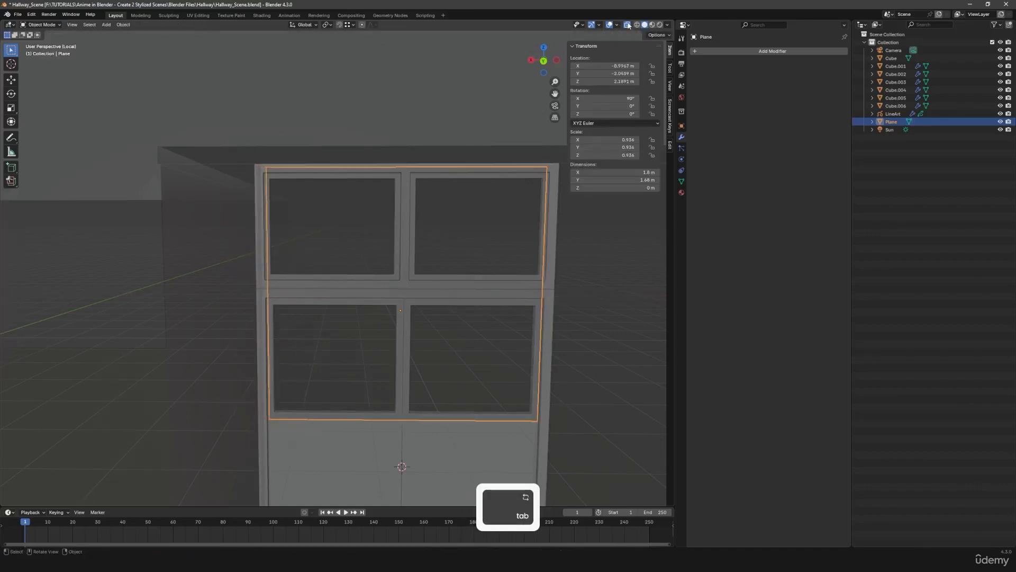
Step: Turn off X-ray and fine-tune the glass plane's position along X behind the four door and upper window openings
{"action": "left_click", "coordinate": [628, 25]}
{"action": "left_click", "coordinate": [585, 46]}
{"action": "middle_click_drag", "start_coordinate": [395, 297], "coordinate": [367, 288]}
{"action": "key", "text": "g"}
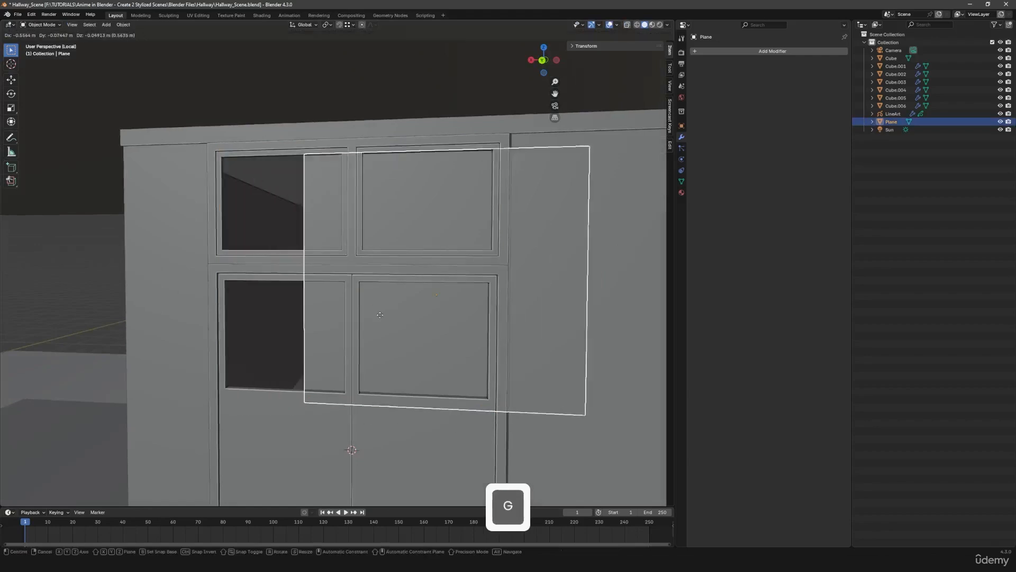
{"action": "left_click", "coordinate": [468, 339]}
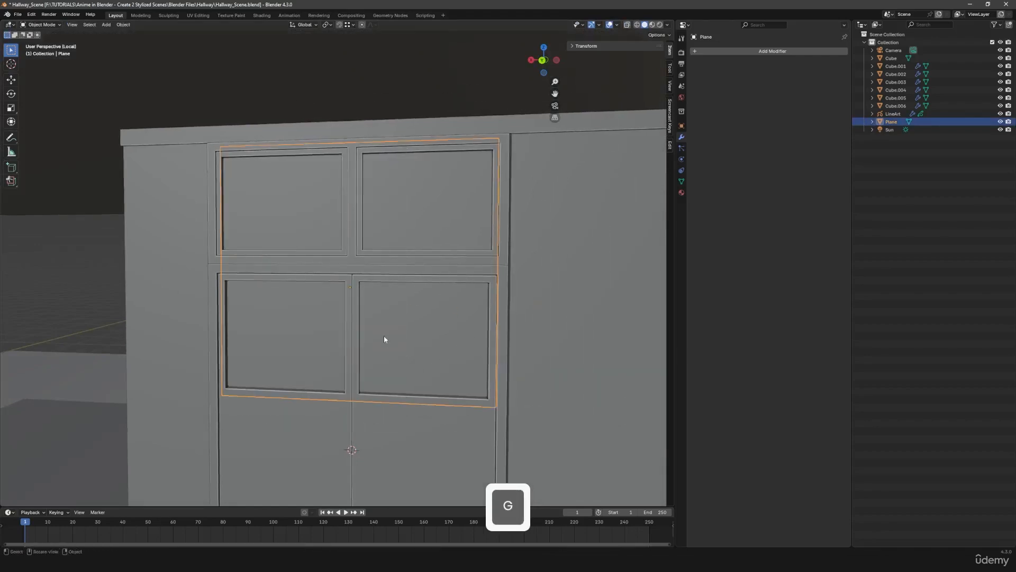
{"action": "middle_click_drag", "start_coordinate": [384, 339], "coordinate": [397, 340]}
{"action": "left_click", "coordinate": [390, 300]}
{"action": "left_click", "coordinate": [448, 284]}
{"action": "key", "text": "g"}
{"action": "key", "text": "x"}
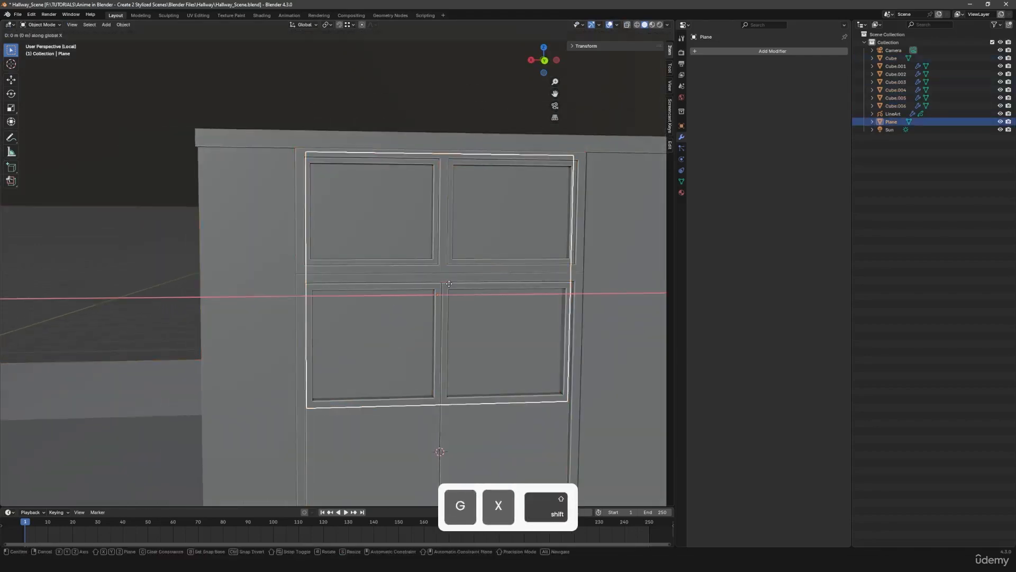
{"action": "left_click", "coordinate": [450, 286]}
Step: Clear the selection and inspect the gap between the window frame and the adjoining hallway wall
{"action": "key", "text": "alt+a"}
{"action": "scroll", "coordinate": [497, 344], "scroll_direction": "down", "scroll_amount": 5}
{"action": "scroll", "coordinate": [449, 356], "scroll_direction": "up", "scroll_amount": 2}
{"action": "mouse_move", "coordinate": [450, 357]}
{"action": "middle_mouse_down"}
{"action": "mouse_move", "coordinate": [441, 377]}
{"action": "mouse_move", "coordinate": [452, 347]}
{"action": "middle_mouse_up"}
{"action": "scroll", "coordinate": [444, 373], "scroll_direction": "up", "scroll_amount": 3}
{"action": "scroll", "coordinate": [452, 348], "scroll_direction": "up", "scroll_amount": 2}
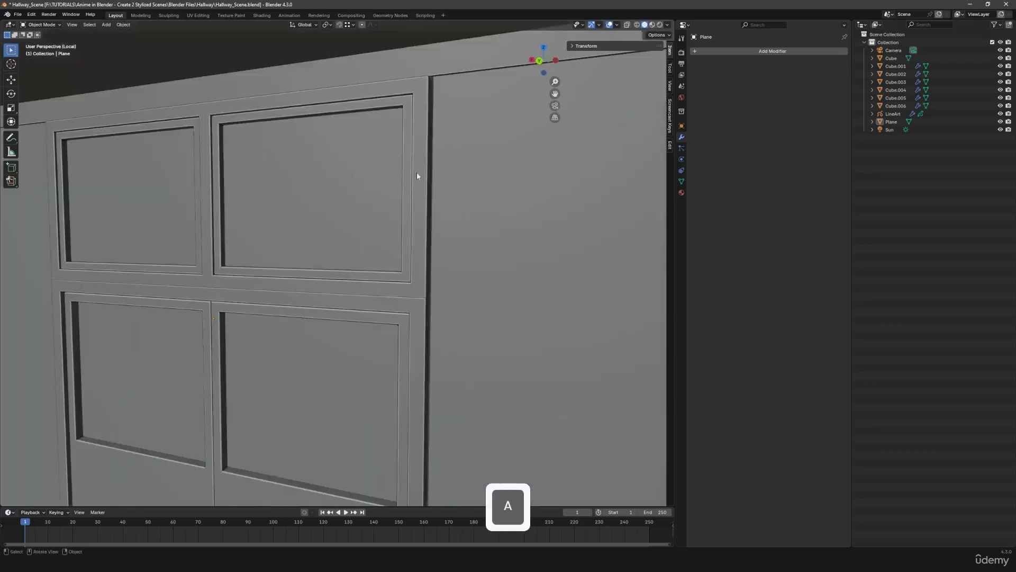
Step: Open the hallway mesh in Edit Mode and select the vertical wall edge beside the door frame
{"action": "left_click", "coordinate": [440, 93]}
{"action": "middle_click_drag", "start_coordinate": [465, 185], "coordinate": [473, 193]}
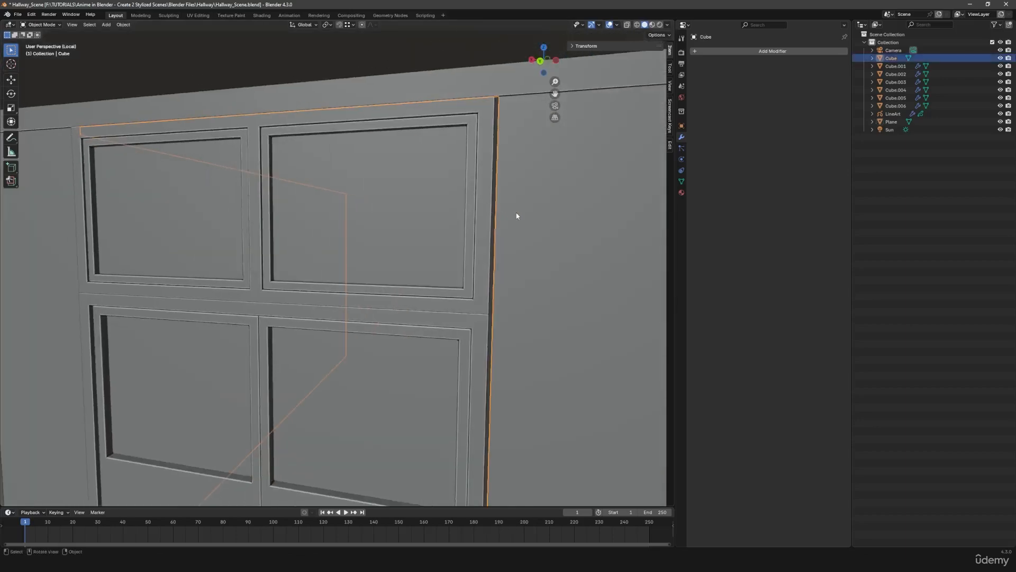
{"action": "scroll", "coordinate": [517, 216], "scroll_direction": "down", "scroll_amount": 4}
{"action": "middle_click_drag", "start_coordinate": [517, 297], "coordinate": [463, 299], "text": "shift"}
{"action": "key", "text": "Tab"}
{"action": "key", "text": "2"}
{"action": "left_click", "coordinate": [433, 178]}
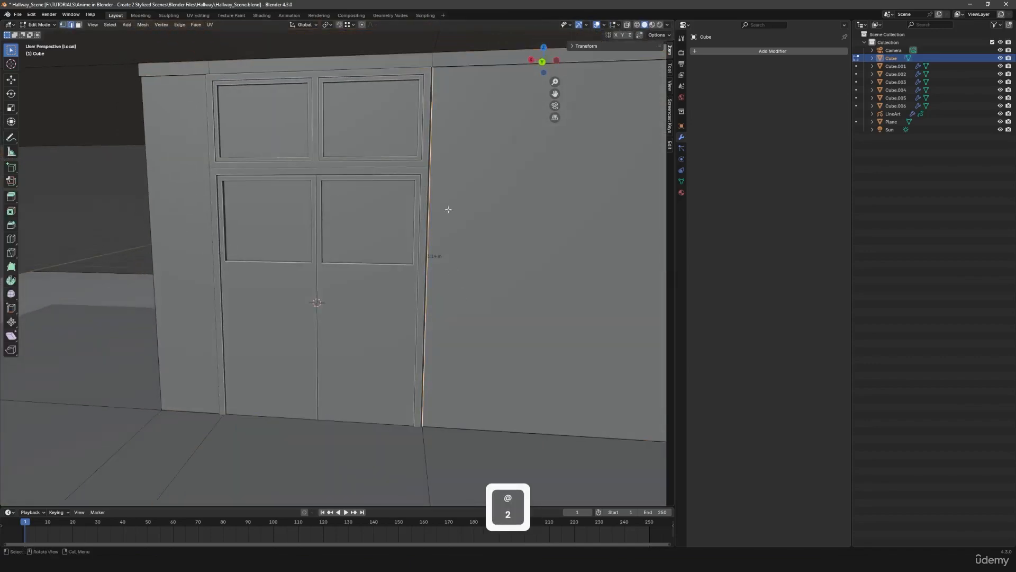
Step: With X-ray on, box-select the vertices along the doorway's long-wall side, move them along X about 0.02 m toward the frame, and return to Object Mode
{"action": "scroll", "coordinate": [448, 209], "scroll_direction": "down", "scroll_amount": 5}
{"action": "left_click", "coordinate": [627, 25]}
{"action": "key", "text": "1"}
{"action": "left_click_drag", "start_coordinate": [335, 147], "coordinate": [397, 448]}
{"action": "left_click", "coordinate": [627, 25]}
{"action": "scroll", "coordinate": [473, 325], "scroll_direction": "up", "scroll_amount": 5}
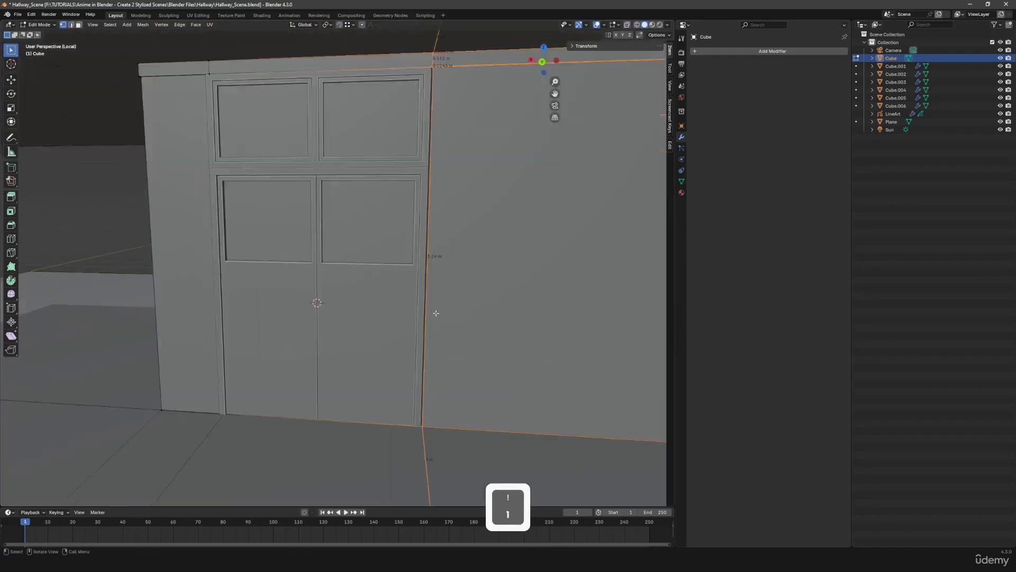
{"action": "key", "text": "g"}
{"action": "key", "text": "x"}
{"action": "key", "text": "shift"}
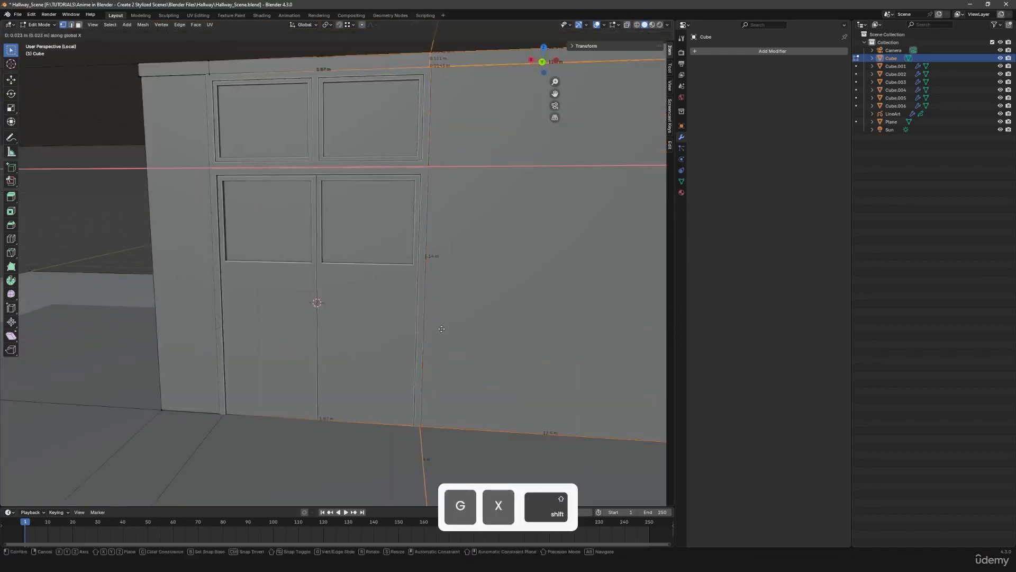
{"action": "left_click", "coordinate": [437, 329]}
{"action": "key", "text": "Tab"}
Step: Examine the adjusted doorway, the edge above the door and the remaining long stretch of hallway wall
{"action": "middle_click_drag", "start_coordinate": [329, 300], "coordinate": [344, 301]}
{"action": "key", "text": "a"}
{"action": "key", "text": "a"}
{"action": "scroll", "coordinate": [481, 237], "scroll_direction": "down", "scroll_amount": 4}
{"action": "key", "text": "Tab"}
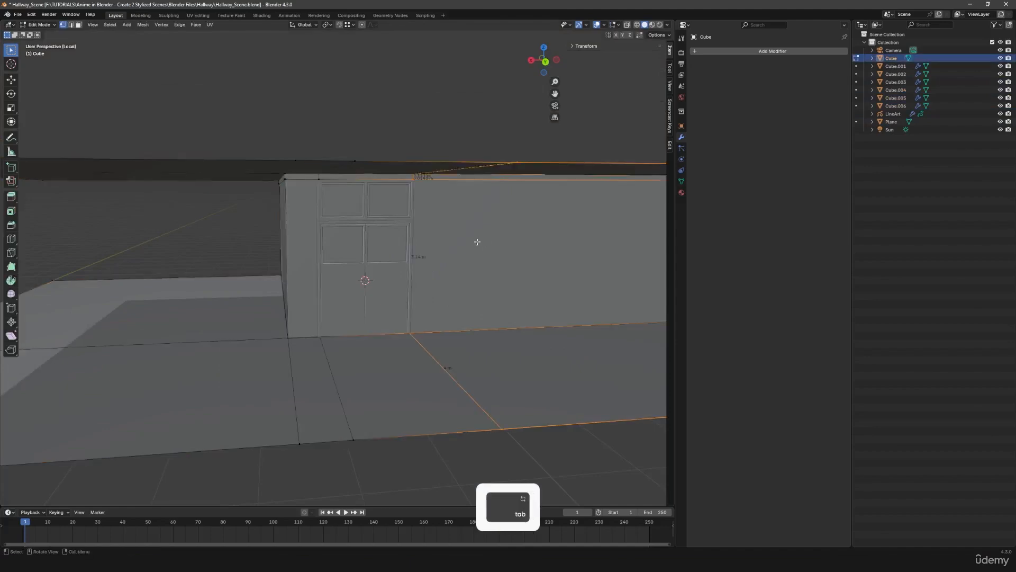
{"action": "key", "text": "2"}
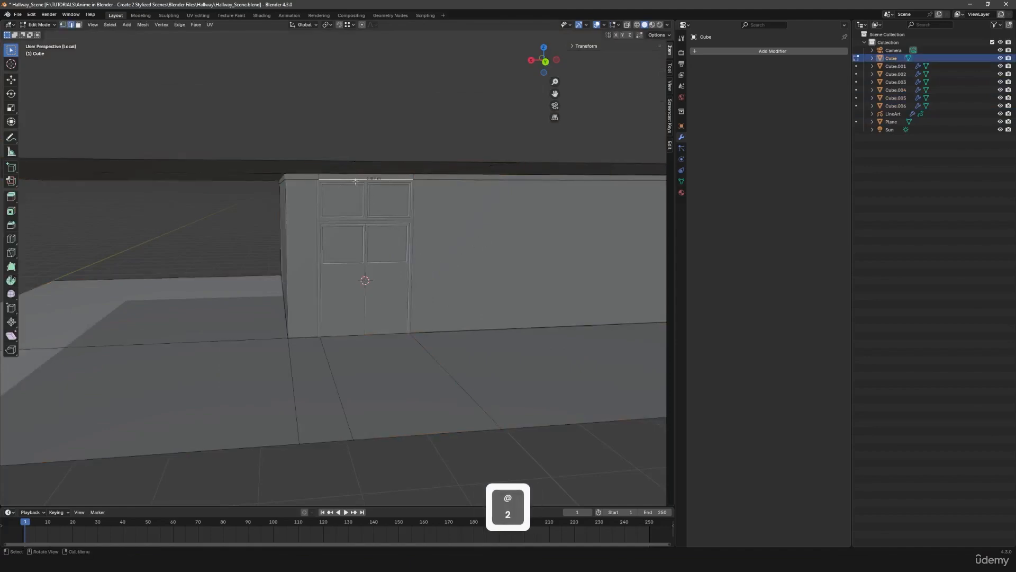
{"action": "scroll", "coordinate": [384, 214], "scroll_direction": "up", "scroll_amount": 2}
{"action": "middle_click_drag", "start_coordinate": [389, 183], "coordinate": [374, 186]}
{"action": "scroll", "coordinate": [374, 174], "scroll_direction": "up", "scroll_amount": 2}
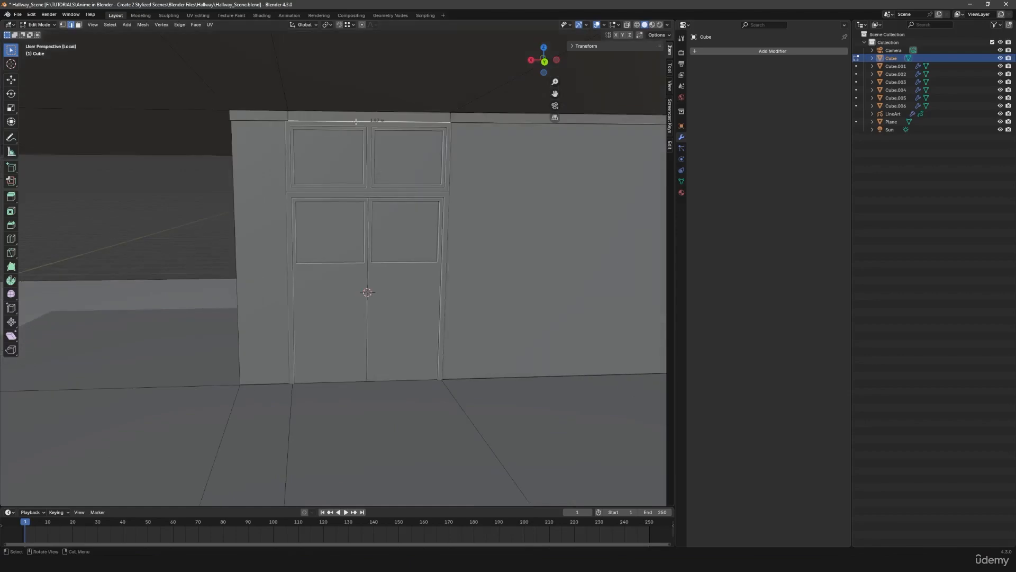
{"action": "scroll", "coordinate": [422, 207], "scroll_direction": "down", "scroll_amount": 4}
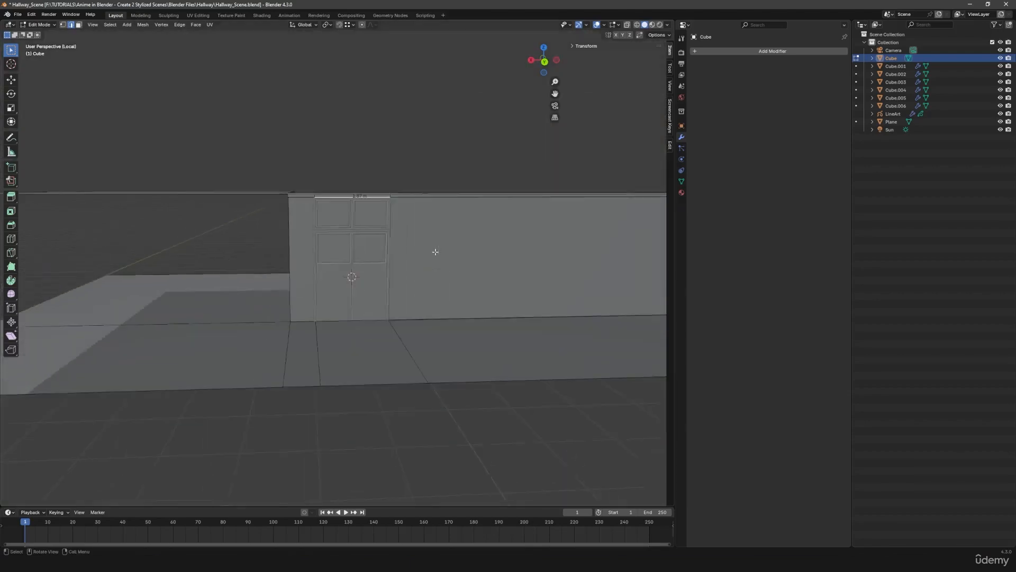
{"action": "key", "text": "Tab"}
{"action": "scroll", "coordinate": [465, 318], "scroll_direction": "down", "scroll_amount": 3}
{"action": "middle_click_drag", "start_coordinate": [463, 316], "coordinate": [361, 286], "text": "shift"}
{"action": "key", "text": "a"}
{"action": "key", "text": "a"}
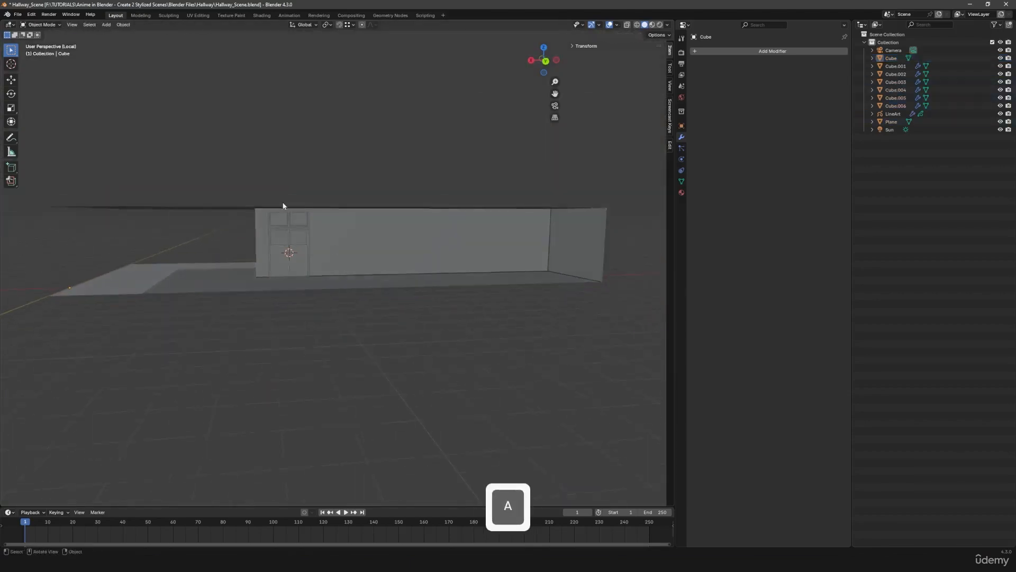
{"action": "middle_click_drag", "start_coordinate": [465, 267], "coordinate": [422, 284], "text": "shift"}
{"action": "scroll", "coordinate": [430, 306], "scroll_direction": "up", "scroll_amount": 1}
Step: Try adding four evenly spaced loop cuts across the long hallway wall in Edit Mode
{"action": "key", "text": "Tab"}
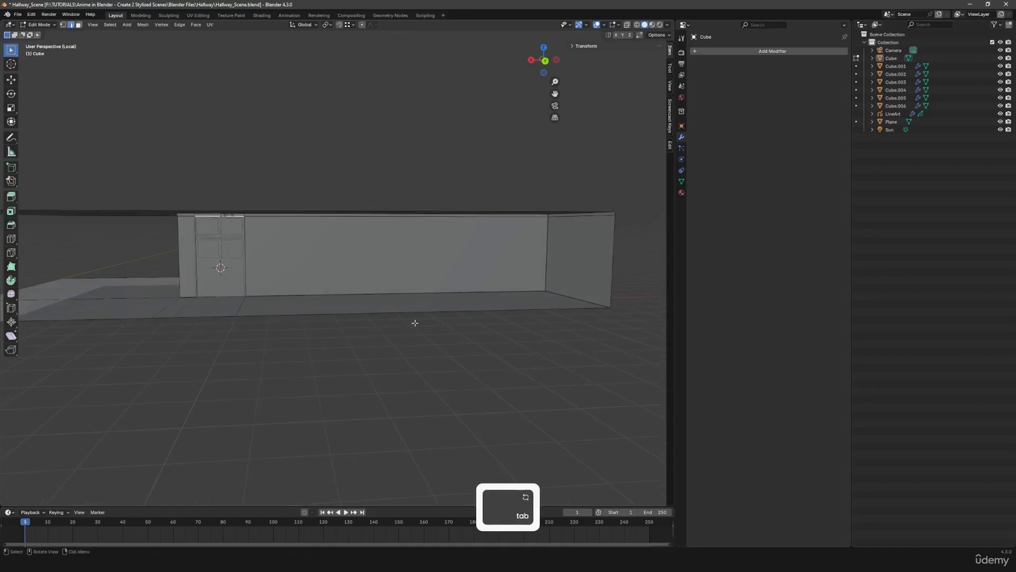
{"action": "key", "text": "ctrl+r"}
{"action": "scroll", "coordinate": [407, 223], "scroll_direction": "up", "scroll_amount": 2}
{"action": "scroll", "coordinate": [407, 223], "scroll_direction": "up", "scroll_amount": 1}
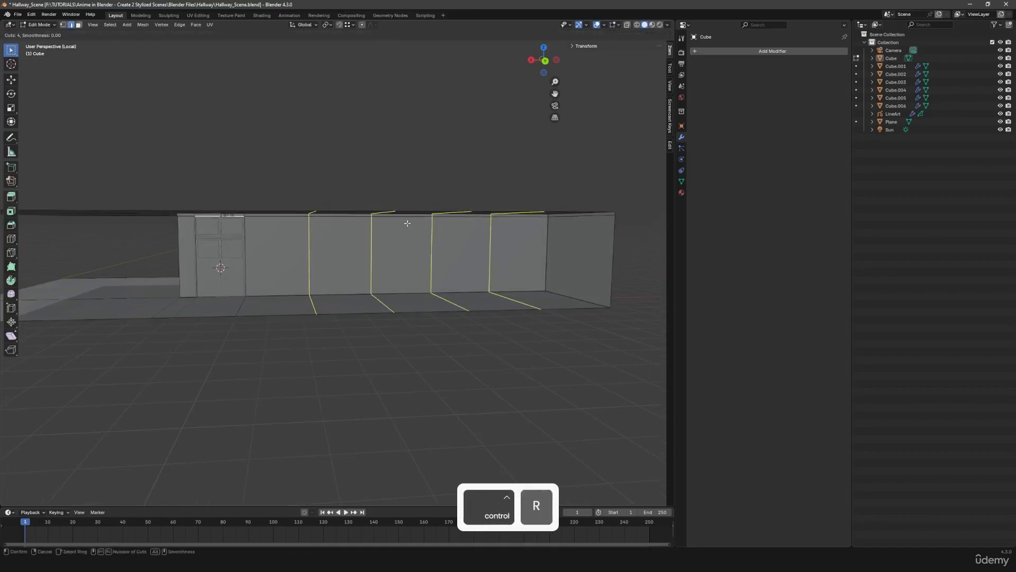
{"action": "left_click", "coordinate": [408, 225]}
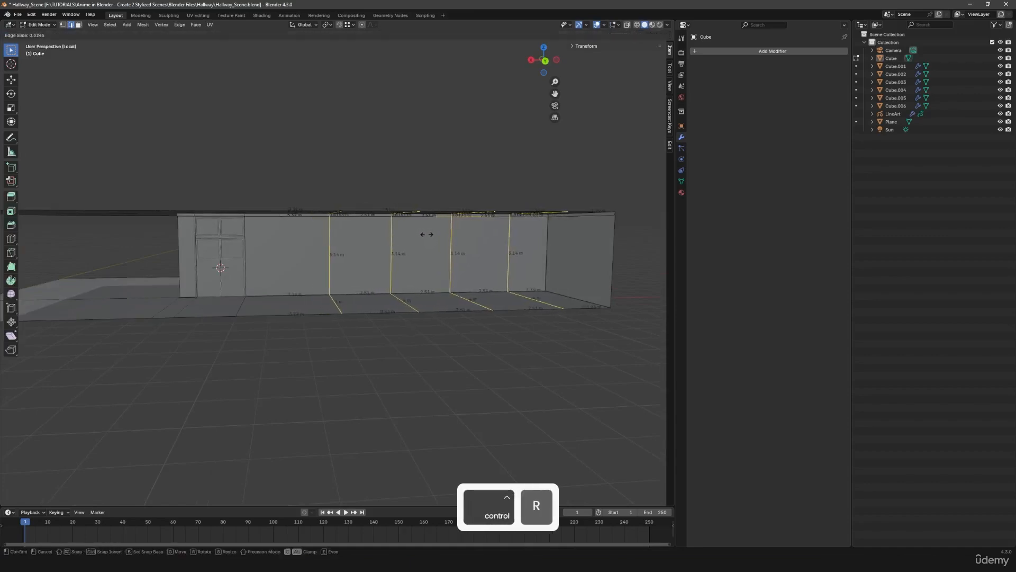
{"action": "right_click", "coordinate": [427, 234]}
{"action": "middle_click_drag", "start_coordinate": [429, 253], "coordinate": [413, 266]}
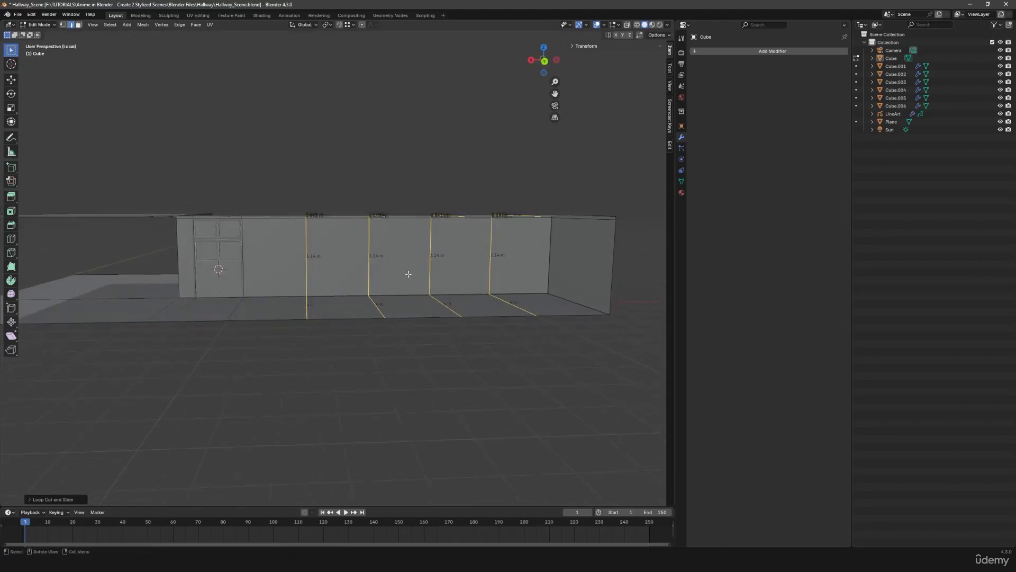
Step: Undo the four loop cuts on the long hallway wall
{"action": "key", "text": "ctrl+z"}
{"action": "key", "text": "ctrl+z"}
{"action": "key", "text": "ctrl+z"}
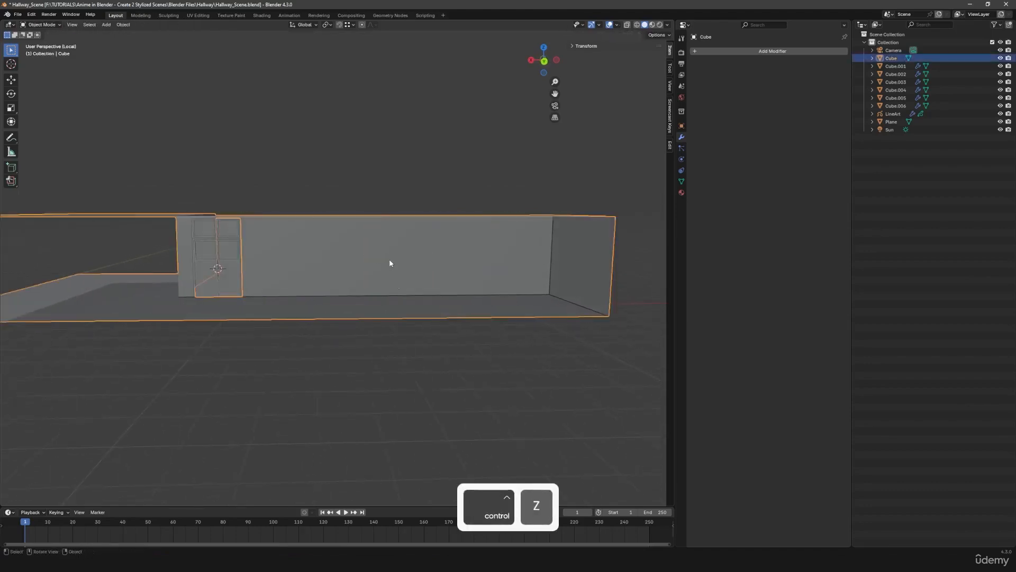
Step: Add two loop cuts to the long hallway wall and scale them along X by about 0.45, making a door-width section about 1.87 m wide
{"action": "key", "text": "Tab"}
{"action": "key", "text": "ctrl+r"}
{"action": "scroll", "coordinate": [405, 262], "scroll_direction": "up", "scroll_amount": 1}
{"action": "left_click", "coordinate": [400, 249]}
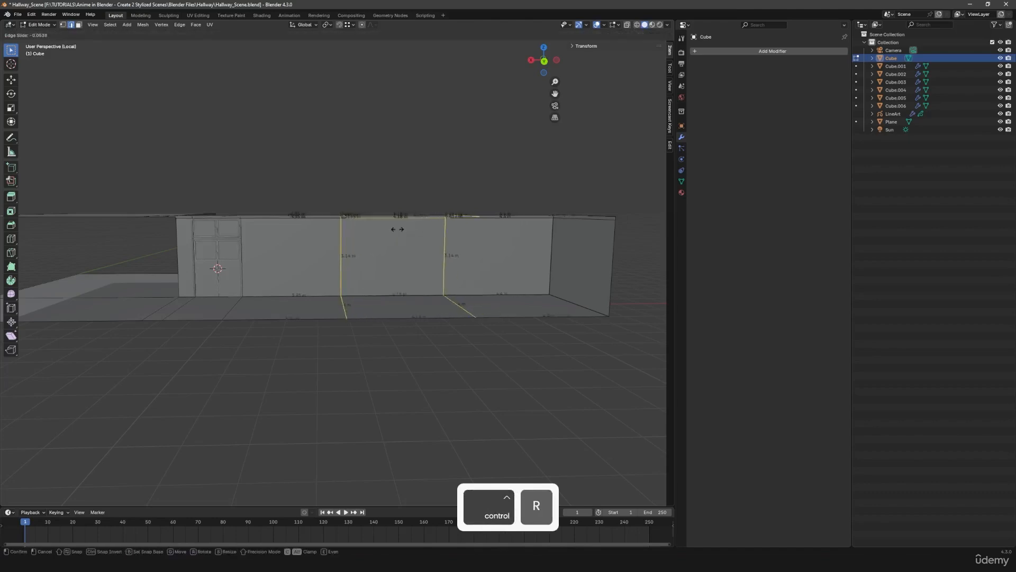
{"action": "left_click", "coordinate": [413, 237]}
{"action": "key", "text": "s"}
{"action": "key", "text": "x"}
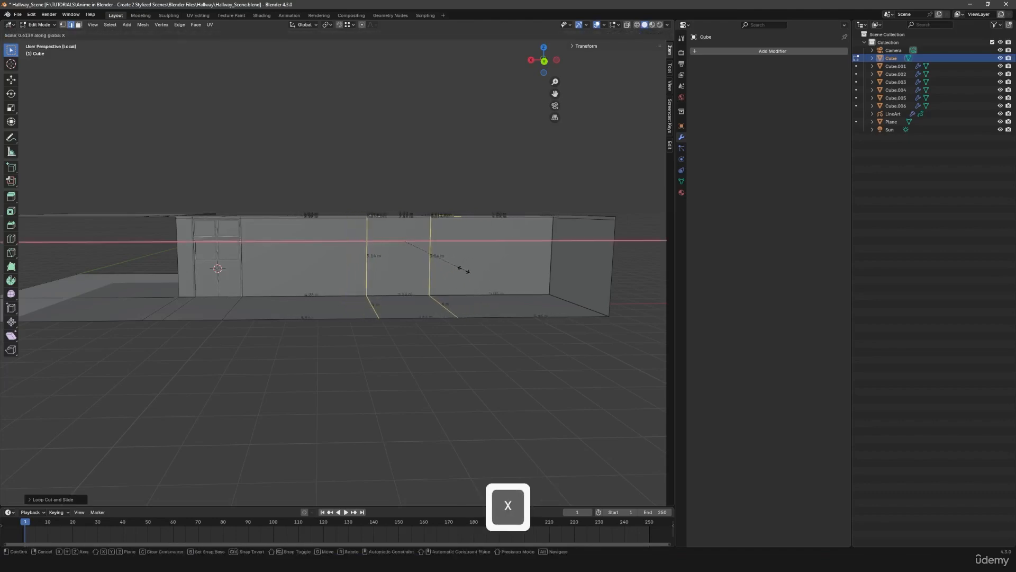
{"action": "key", "text": "shift"}
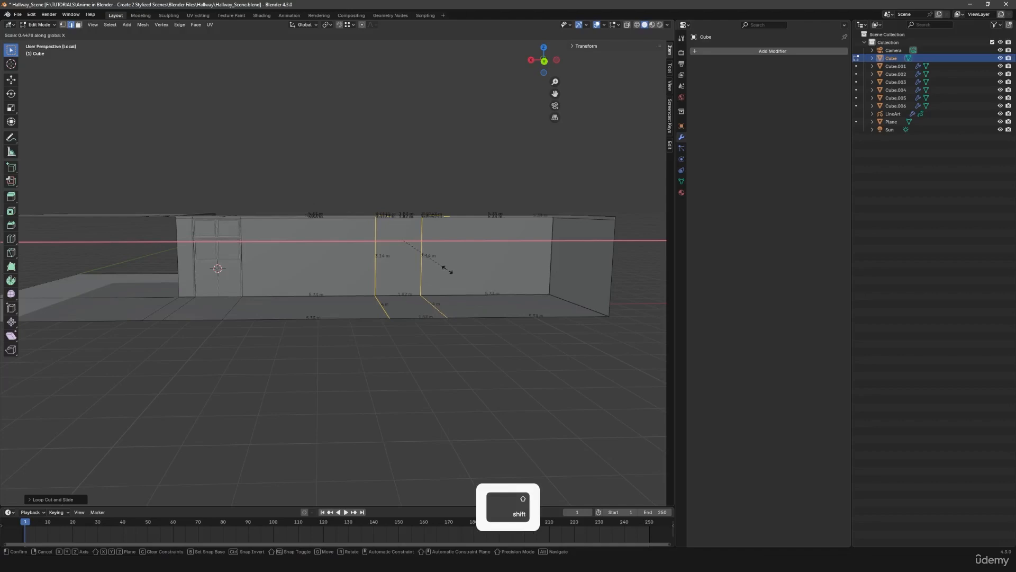
{"action": "left_click", "coordinate": [446, 269]}
{"action": "key", "text": "g"}
{"action": "key", "text": "x"}
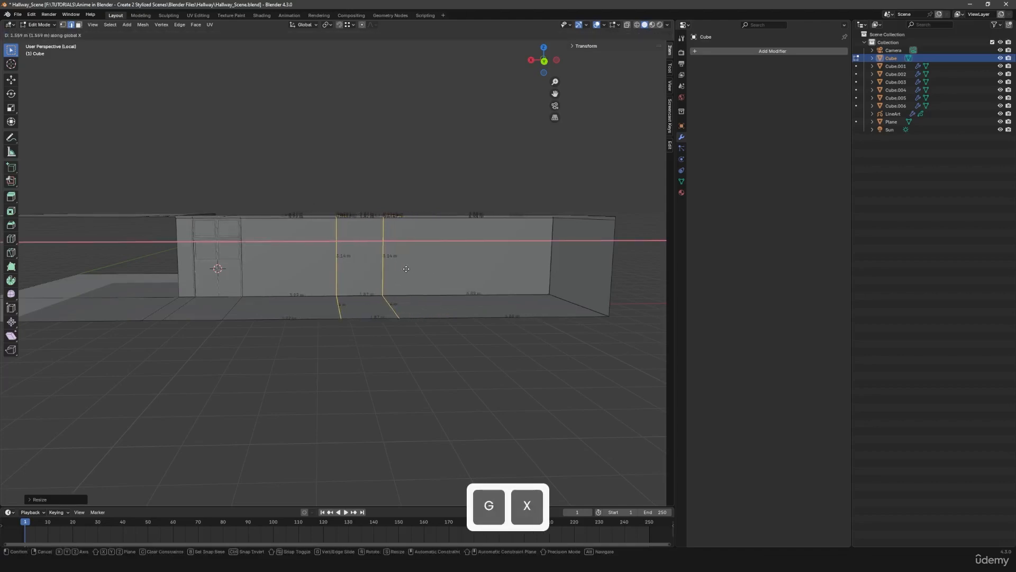
{"action": "left_click", "coordinate": [444, 297]}
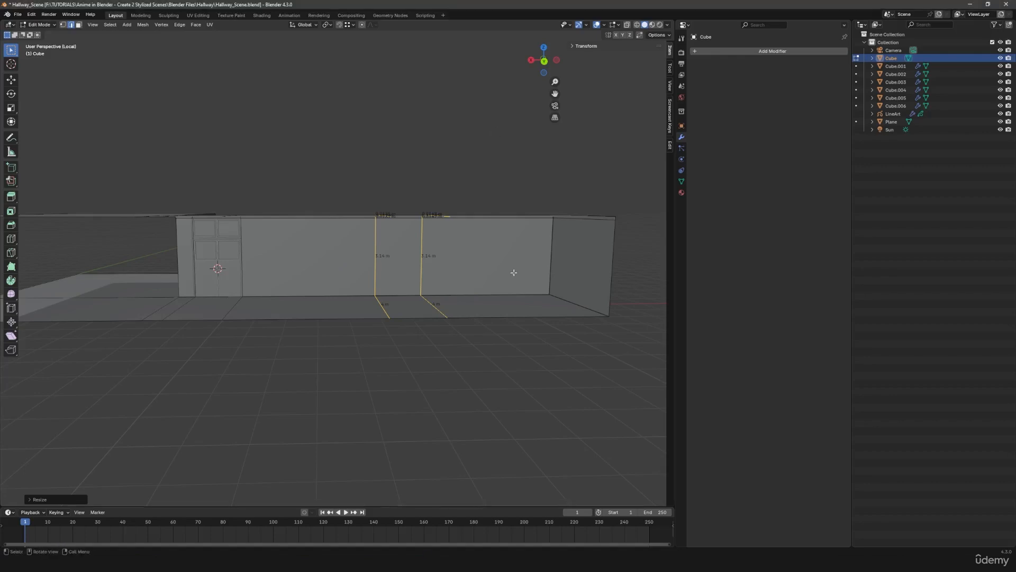
Step: Move the pair of loop cuts along X toward the existing door, keeping a stretch of wall between them
{"action": "middle_click_drag", "start_coordinate": [514, 272], "coordinate": [494, 297]}
{"action": "key", "text": "g"}
{"action": "key", "text": "x"}
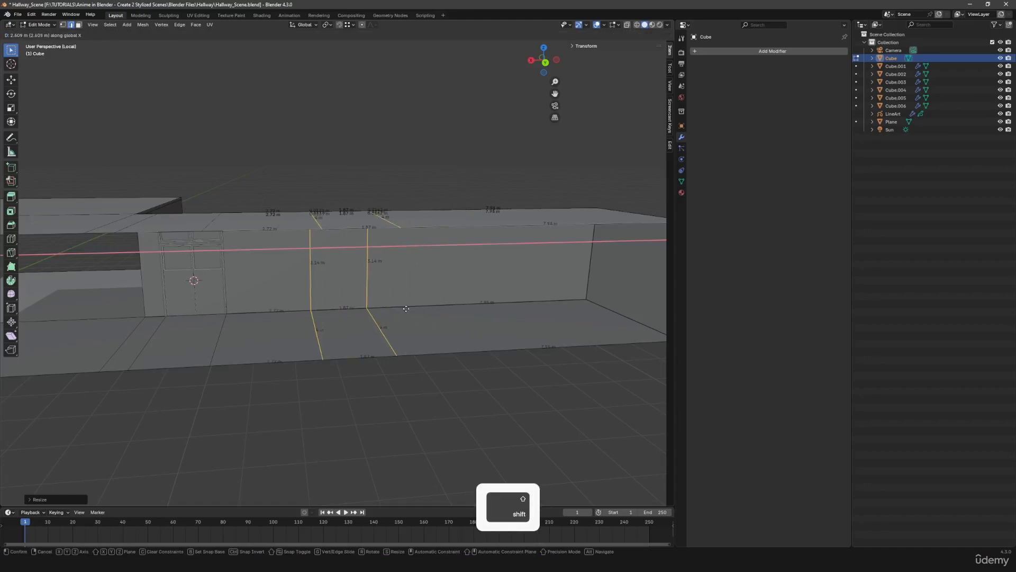
{"action": "left_click", "coordinate": [560, 308]}
{"action": "scroll", "coordinate": [559, 308], "scroll_direction": "down", "scroll_amount": 2}
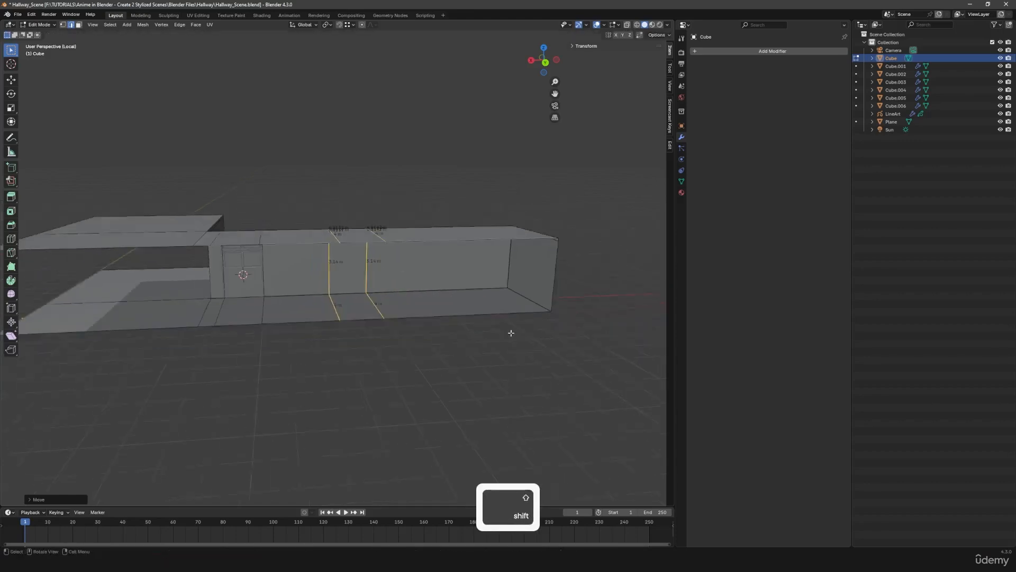
Step: Add two more loop cuts in the wall section between the first pair and the hallway's far end
{"action": "middle_click_drag", "start_coordinate": [510, 331], "coordinate": [439, 307]}
{"action": "key", "text": "ctrl+r"}
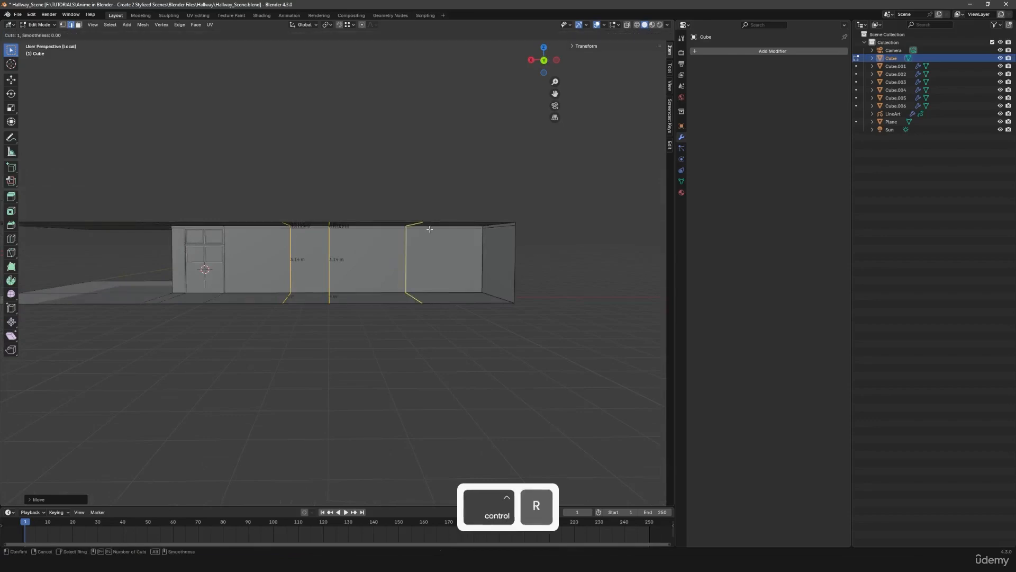
{"action": "left_click", "coordinate": [429, 229]}
{"action": "left_click", "coordinate": [445, 236]}
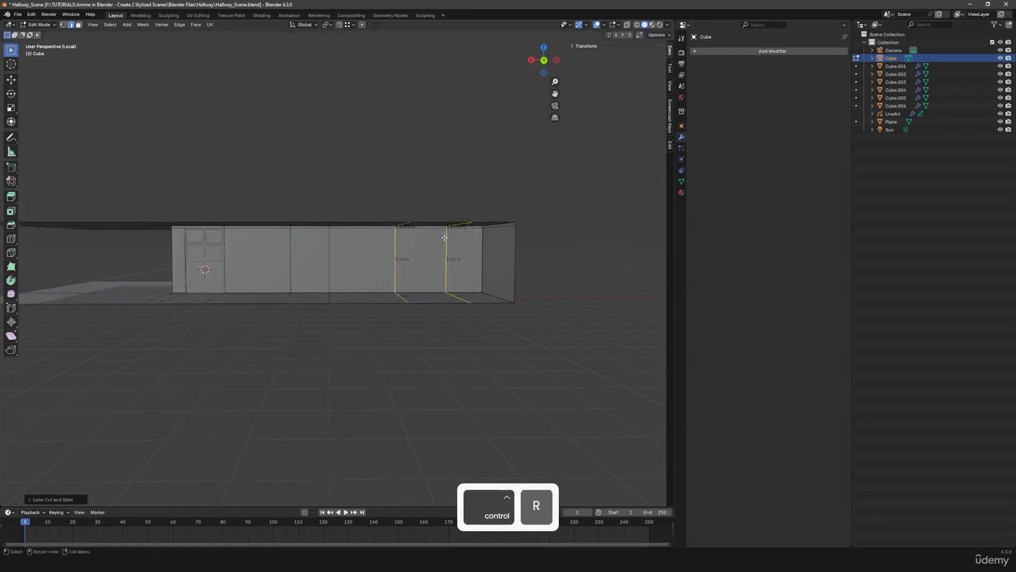
Step: Scale the new pair of loop cuts along X until the section between them is about 1.87 m wide
{"action": "middle_click_drag", "start_coordinate": [476, 314], "coordinate": [436, 331], "text": "shift"}
{"action": "scroll", "coordinate": [439, 330], "scroll_direction": "up", "scroll_amount": 1}
{"action": "key", "text": "x"}
{"action": "key", "text": "s"}
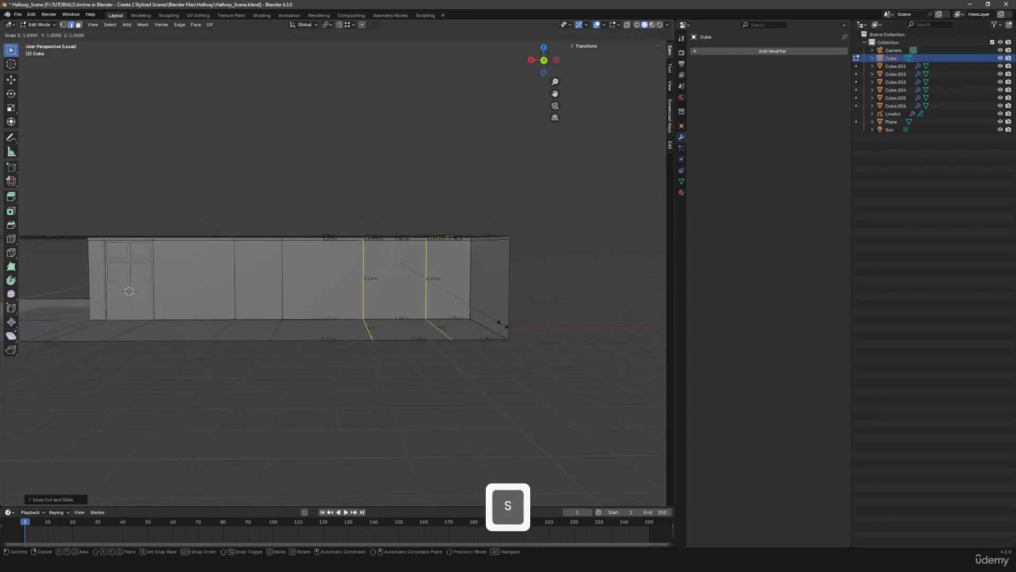
{"action": "key", "text": "x"}
{"action": "key", "text": "shift"}
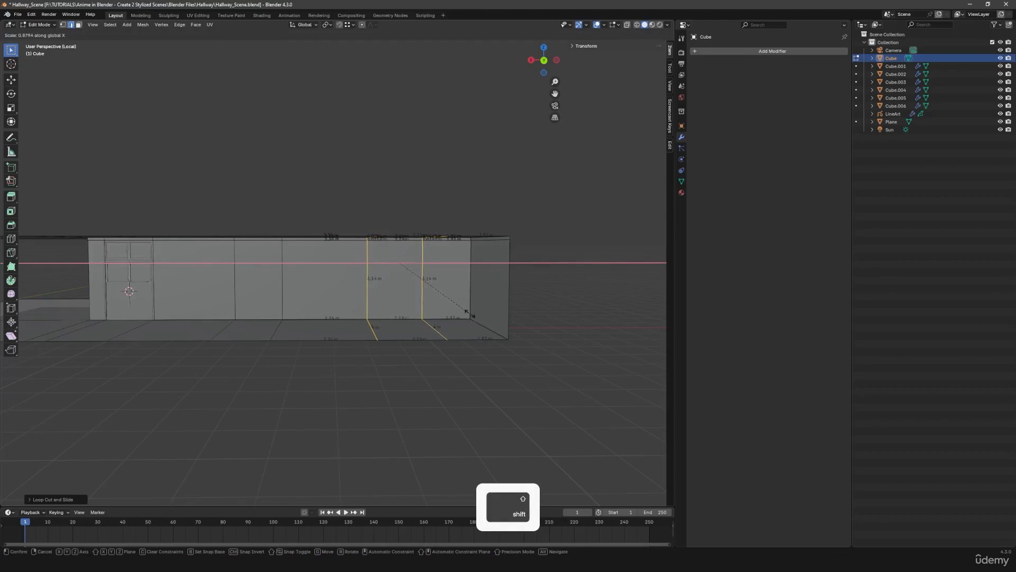
{"action": "left_click", "coordinate": [438, 301]}
{"action": "key", "text": "s"}
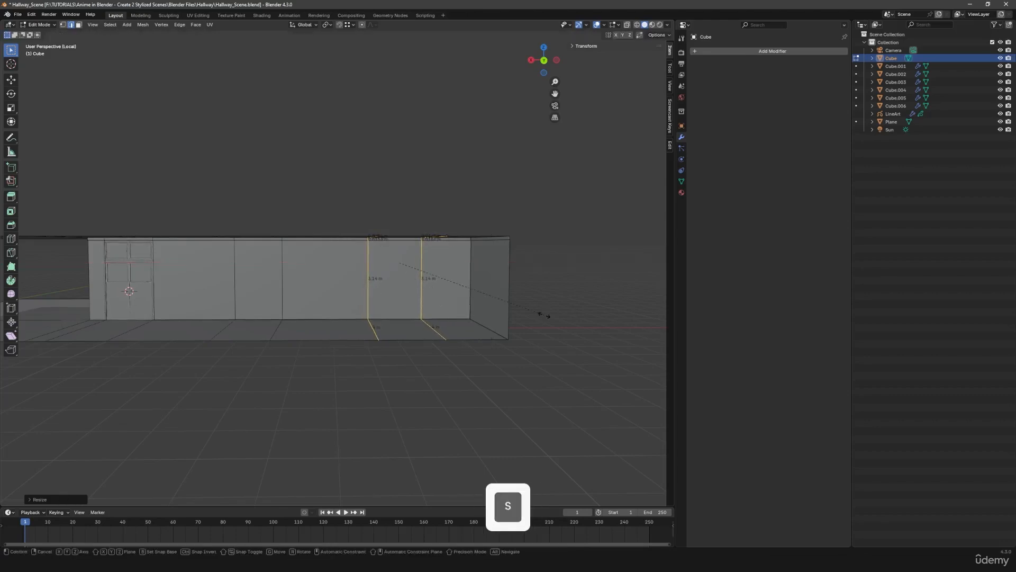
{"action": "key", "text": "x"}
{"action": "key", "text": "shift"}
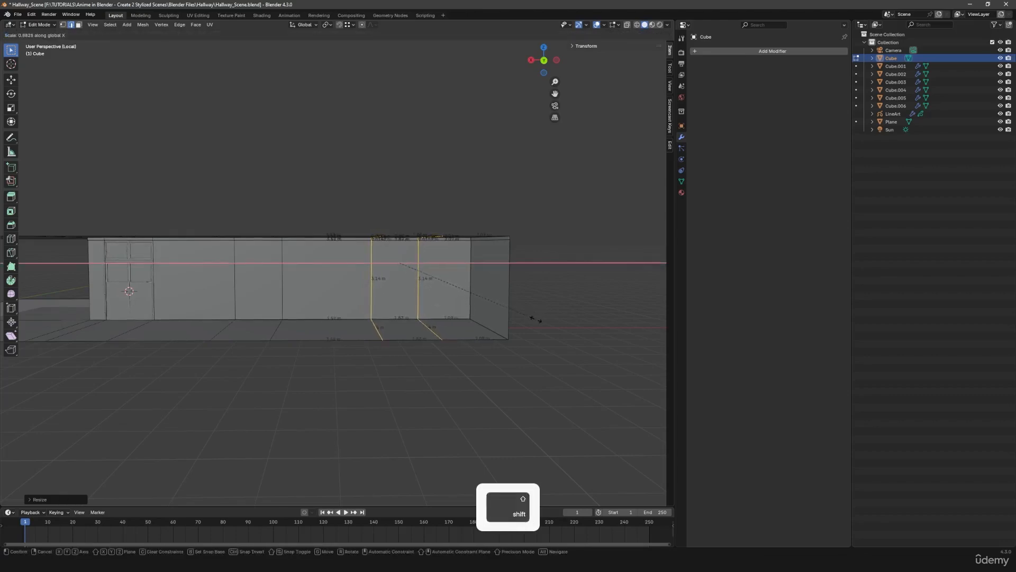
{"action": "left_click", "coordinate": [536, 320]}
Step: Shift the second pair of loop cuts slightly along X toward the first pair
{"action": "scroll", "coordinate": [478, 332], "scroll_direction": "up", "scroll_amount": 1}
{"action": "key", "text": "g"}
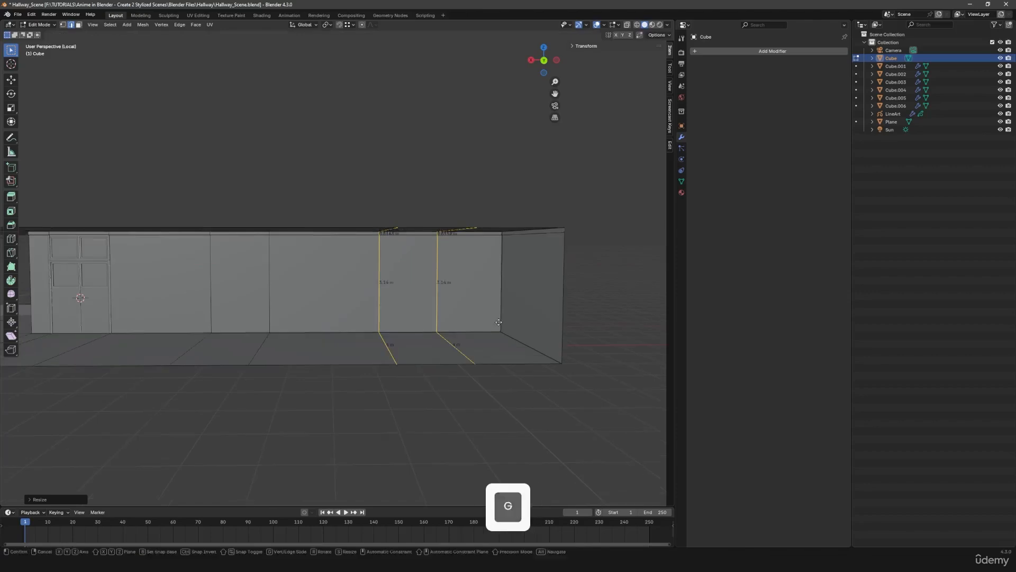
{"action": "key", "text": "x"}
{"action": "key", "text": "shift"}
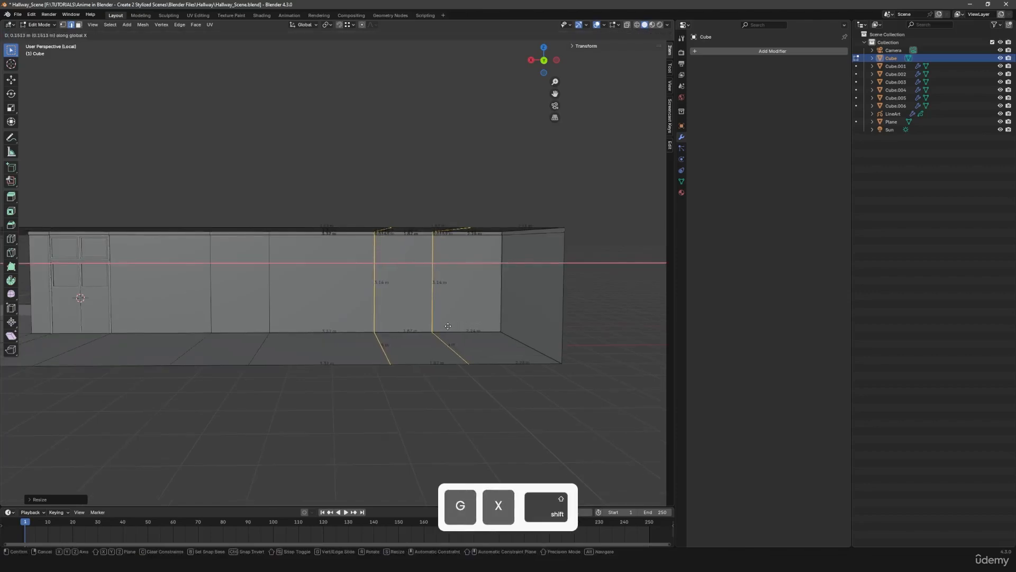
{"action": "left_click", "coordinate": [417, 327]}
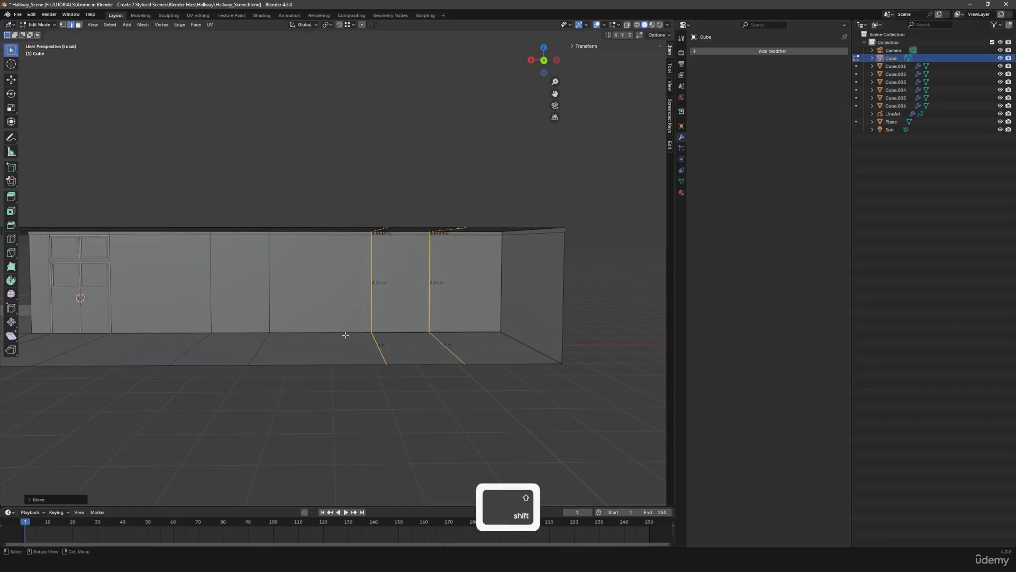
Step: Check the lengths of the wall's floor edges between the door and the two new door-width sections
{"action": "key", "text": "2"}
{"action": "left_click", "coordinate": [334, 333]}
{"action": "middle_click_drag", "start_coordinate": [222, 333], "coordinate": [381, 312]}
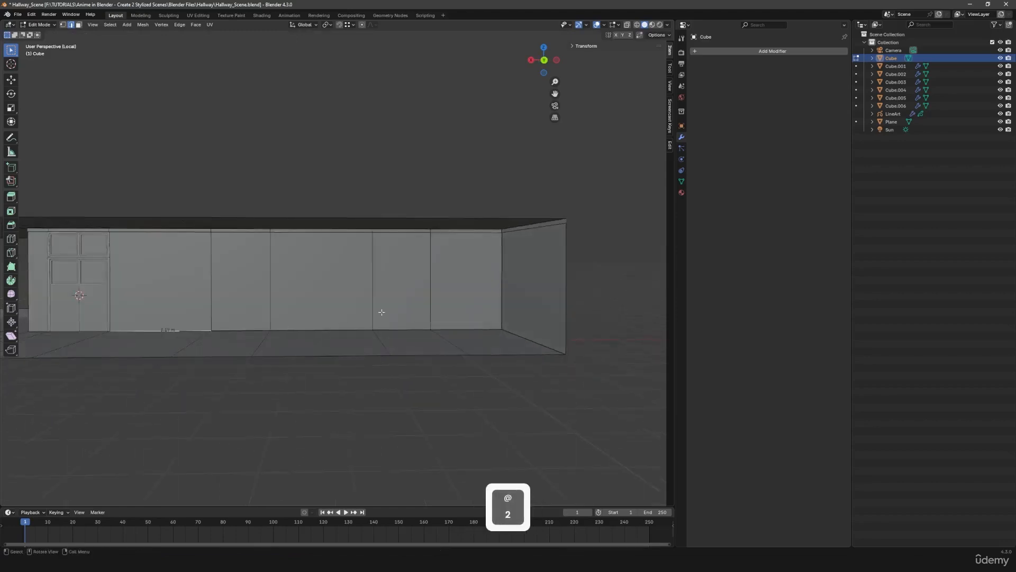
Step: Nudge the far pair of wall loop cuts slightly along X to even out the spacing
{"action": "left_click", "coordinate": [372, 271], "text": "alt"}
{"action": "left_click", "coordinate": [429, 265], "text": "alt+shift"}
{"action": "key", "text": "g"}
{"action": "key", "text": "x"}
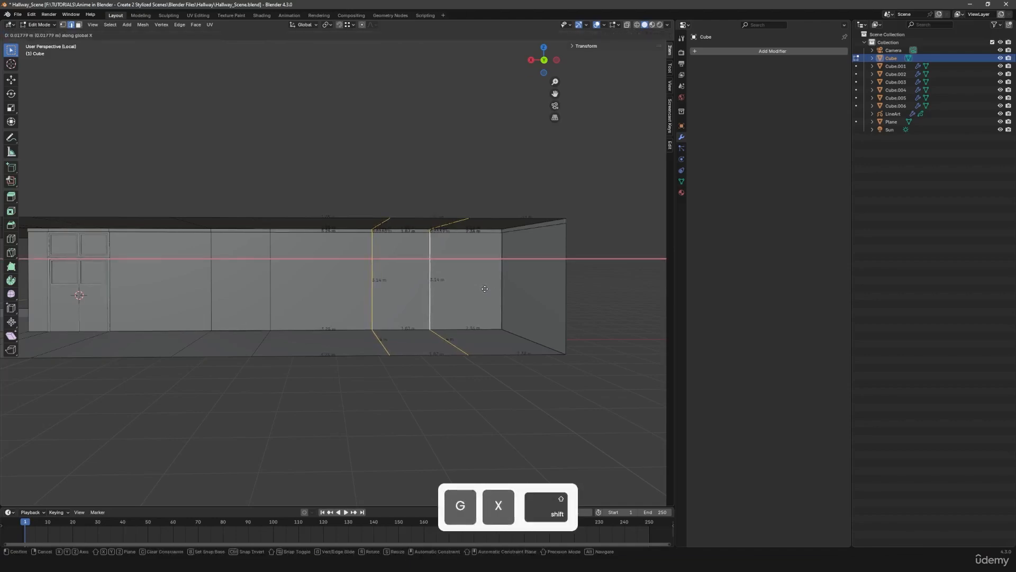
{"action": "left_click", "coordinate": [487, 288]}
{"action": "key", "text": "Tab"}
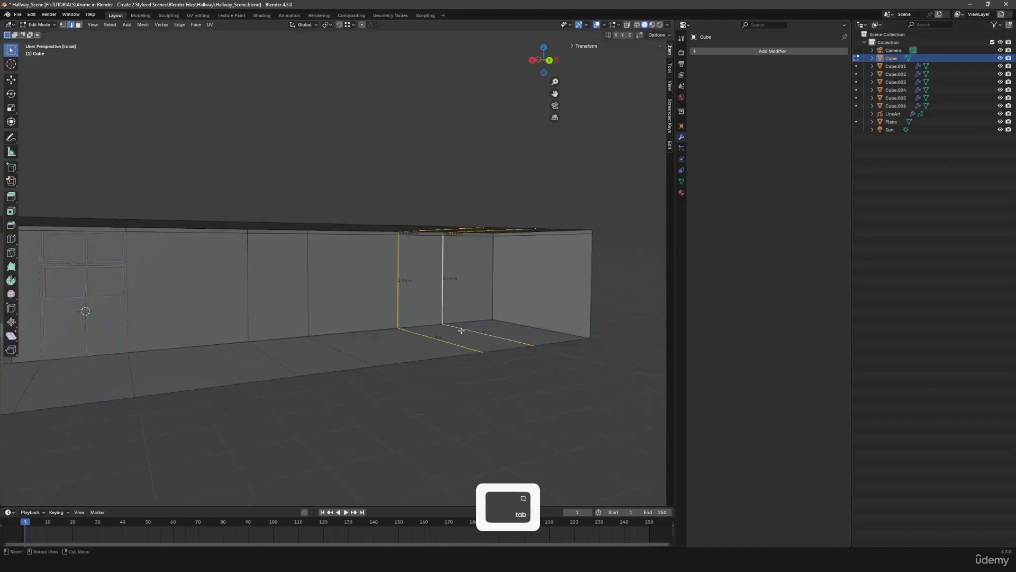
{"action": "scroll", "coordinate": [424, 333], "scroll_direction": "down", "scroll_amount": 3}
{"action": "scroll", "coordinate": [423, 334], "scroll_direction": "up", "scroll_amount": 3}
Step: Delete the two door-width wall faces between the paired loop cuts to open doorways, and leave Edit Mode
{"action": "left_click", "coordinate": [417, 341]}
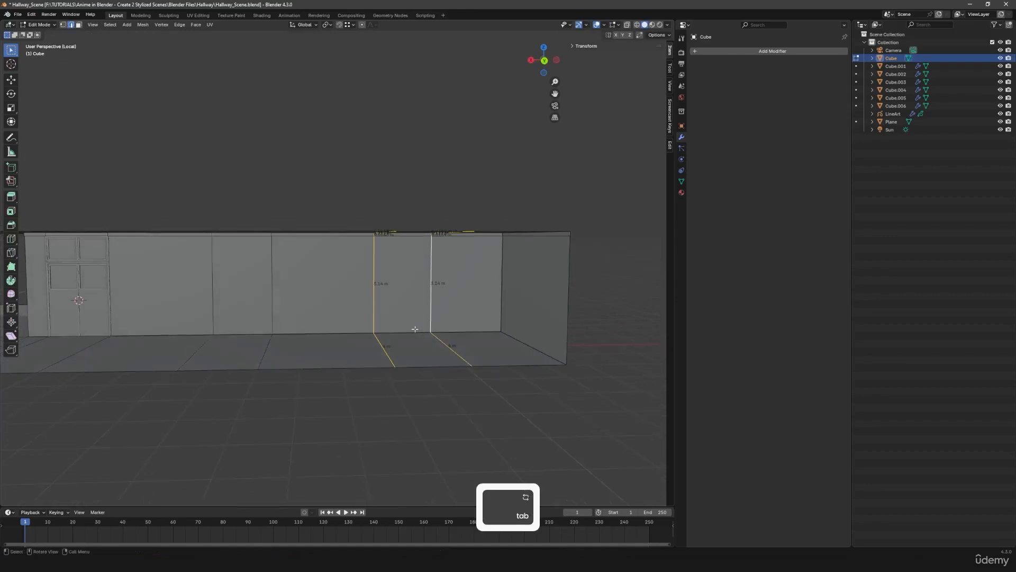
{"action": "key", "text": "3"}
{"action": "left_click", "coordinate": [402, 285]}
{"action": "left_click", "coordinate": [242, 286], "text": "shift"}
{"action": "middle_click_drag", "start_coordinate": [306, 308], "coordinate": [333, 320]}
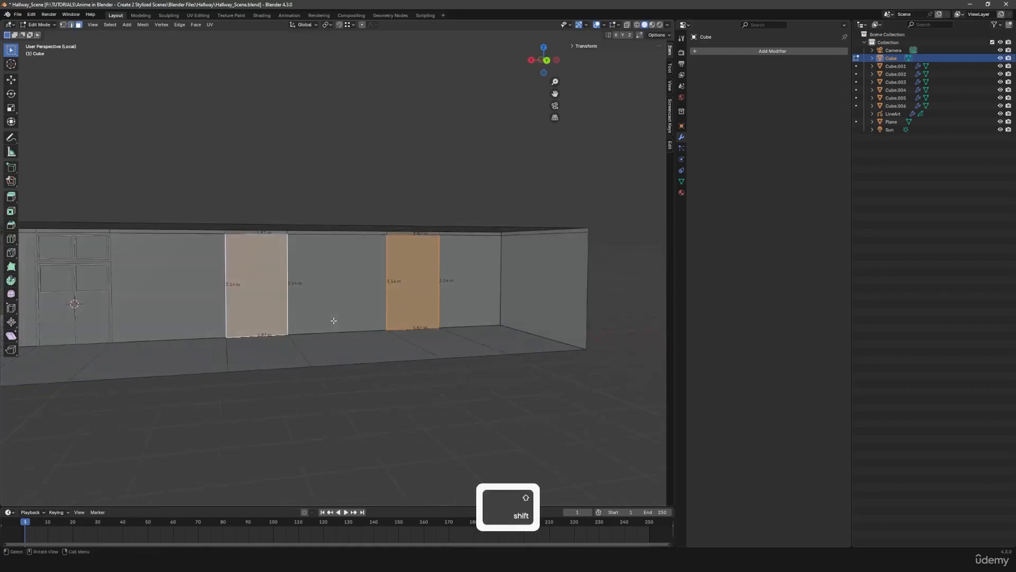
{"action": "key", "text": "x"}
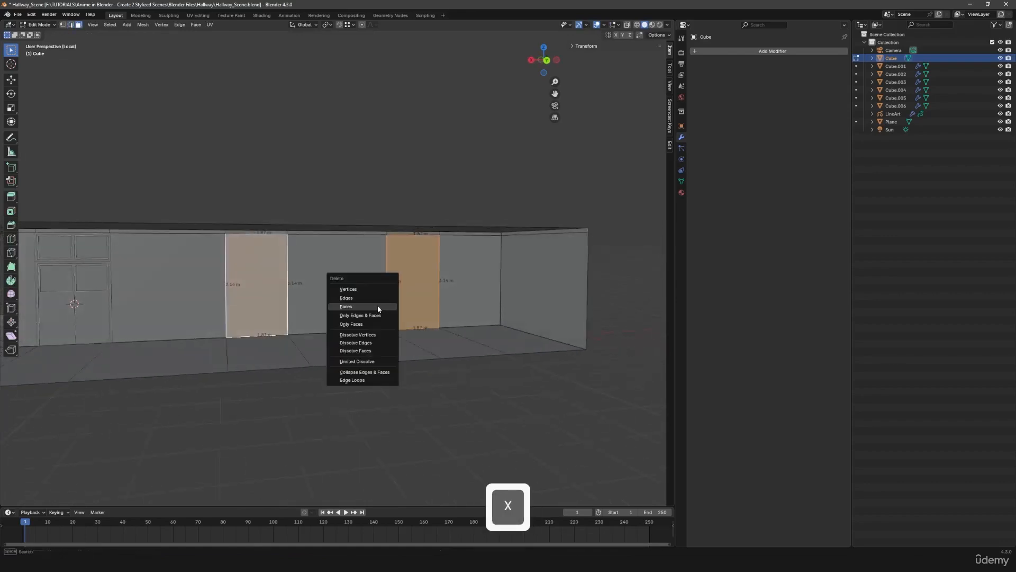
{"action": "left_click", "coordinate": [377, 305]}
{"action": "key", "text": "Tab"}
Step: Bring back the full scene, select all door, frame and glass objects, and isolate them in local view
{"action": "key", "text": "a"}
{"action": "middle_click_drag", "start_coordinate": [375, 324], "coordinate": [340, 311]}
{"action": "middle_click_drag", "start_coordinate": [384, 269], "coordinate": [338, 243]}
{"action": "key", "text": "KP_Divide"}
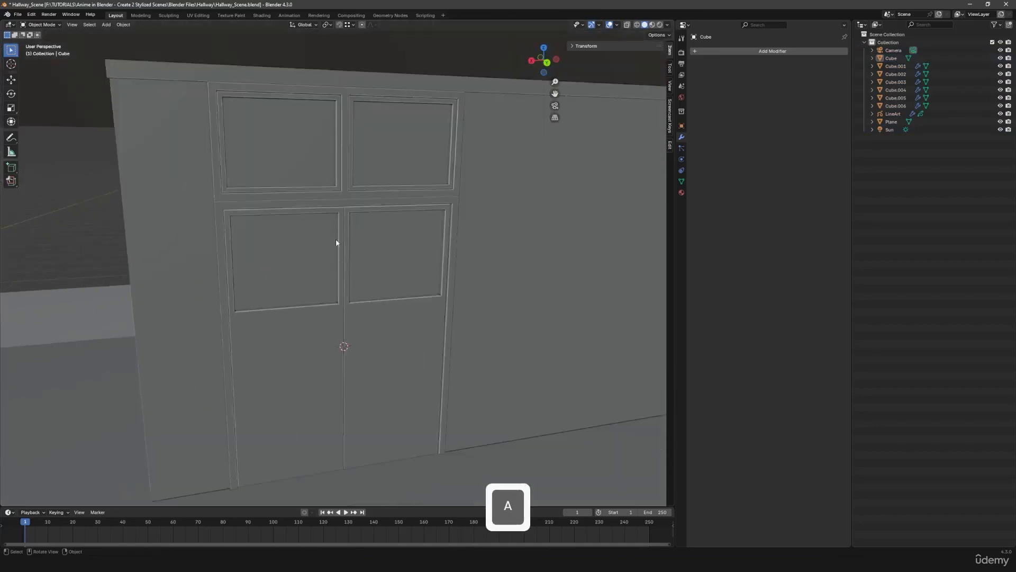
{"action": "left_click_drag", "start_coordinate": [307, 158], "coordinate": [369, 236]}
{"action": "left_click", "coordinate": [342, 243], "text": "shift"}
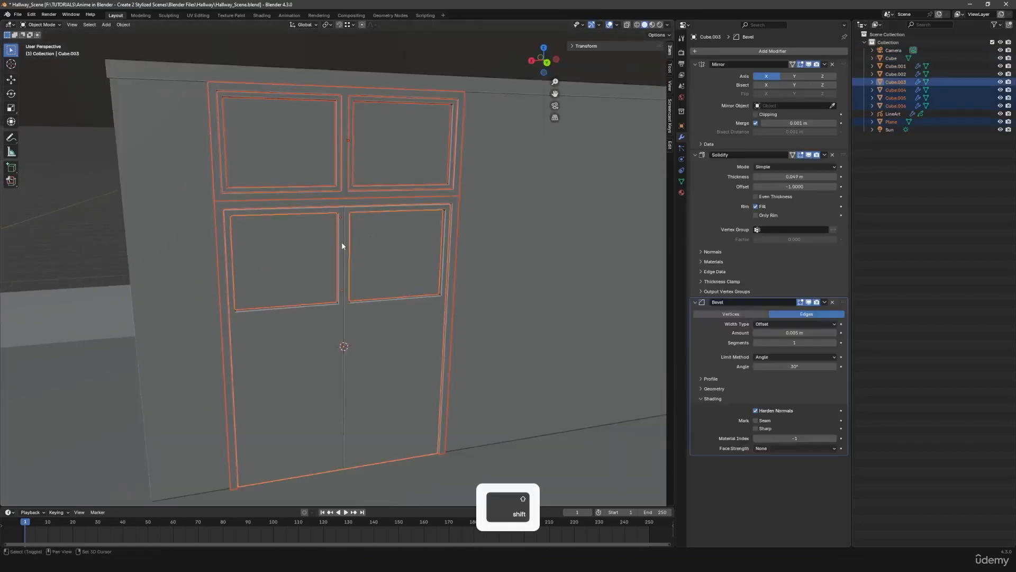
{"action": "middle_click_drag", "start_coordinate": [329, 164], "coordinate": [376, 288]}
{"action": "key", "text": "slash"}
Step: Add a Plain Axes empty at the 3D cursor in the middle of the door
{"action": "scroll", "coordinate": [349, 254], "scroll_direction": "down", "scroll_amount": 3}
{"action": "key", "text": "shift+a"}
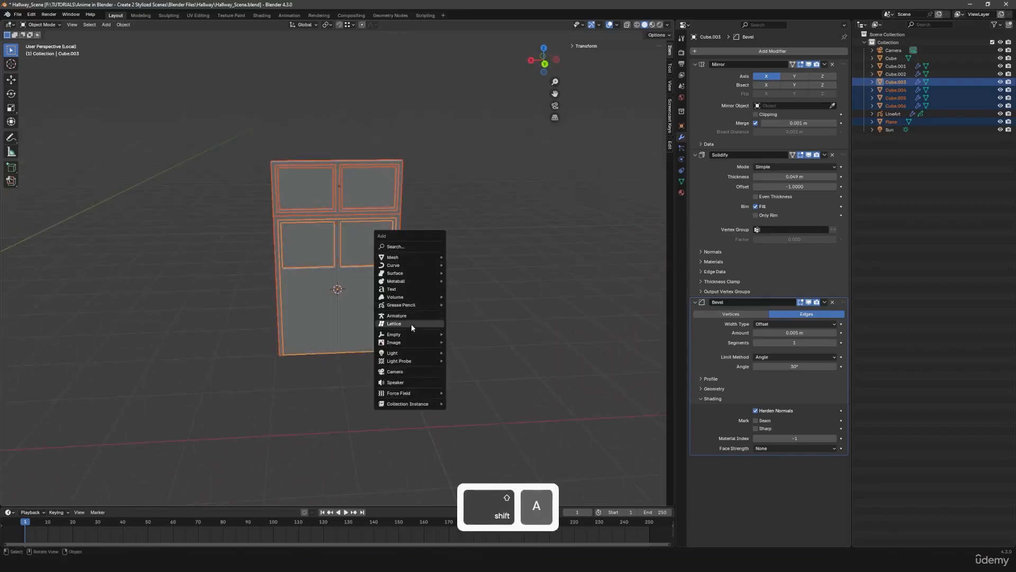
{"action": "mouse_move", "coordinate": [411, 334]}
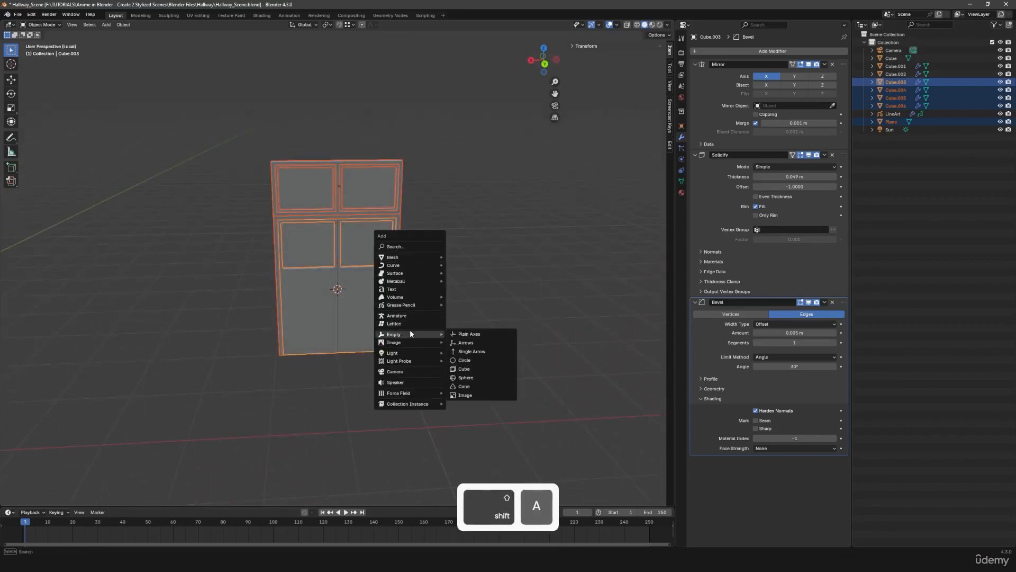
{"action": "left_click", "coordinate": [470, 335]}
{"action": "middle_click_drag", "start_coordinate": [395, 348], "coordinate": [438, 351]}
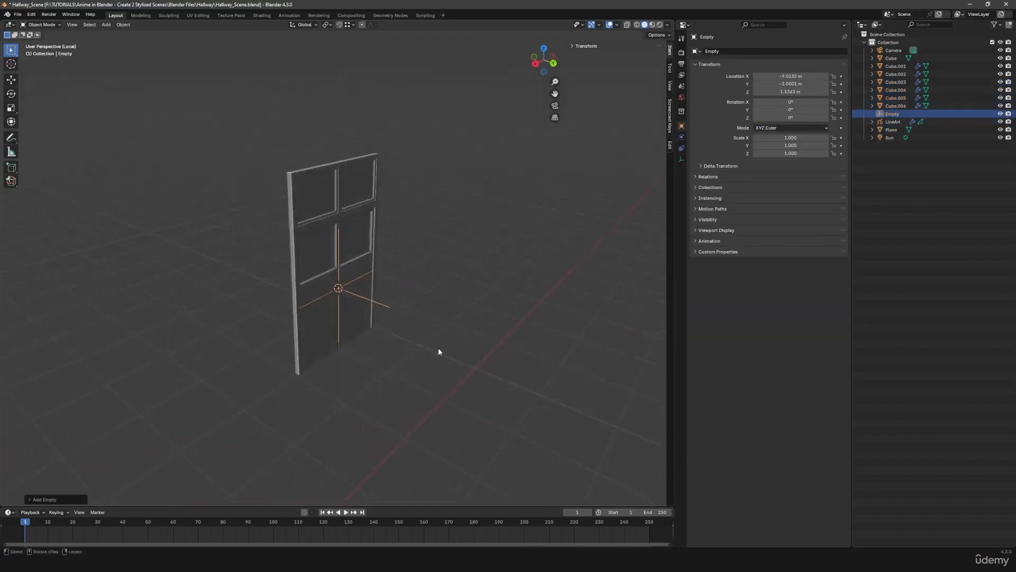
Step: Parent all door, frame and glass objects to the empty using the Object parent type
{"action": "left_click_drag", "start_coordinate": [240, 149], "coordinate": [435, 296]}
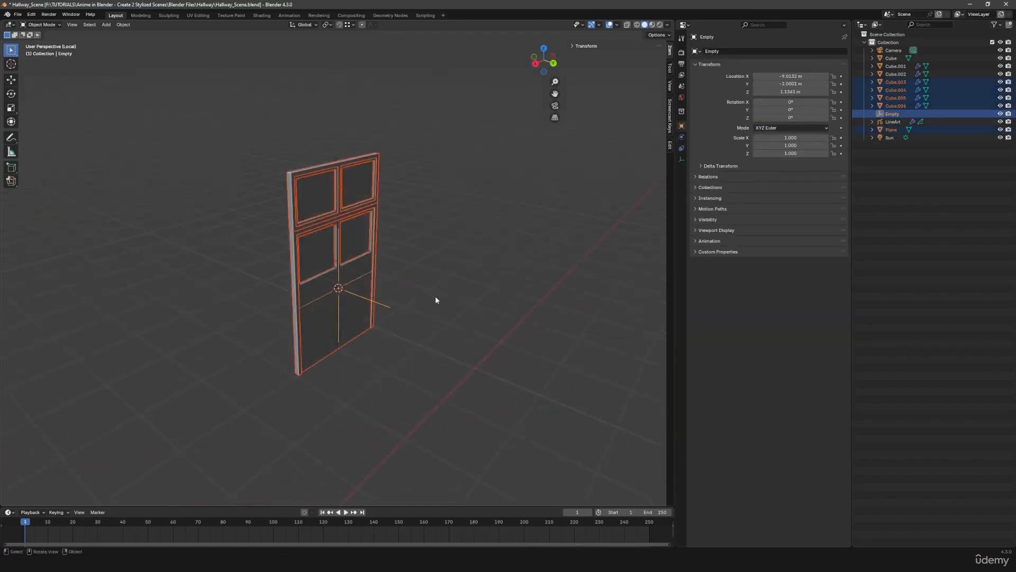
{"action": "left_click", "coordinate": [387, 304], "text": "shift"}
{"action": "left_click", "coordinate": [386, 304], "text": "shift"}
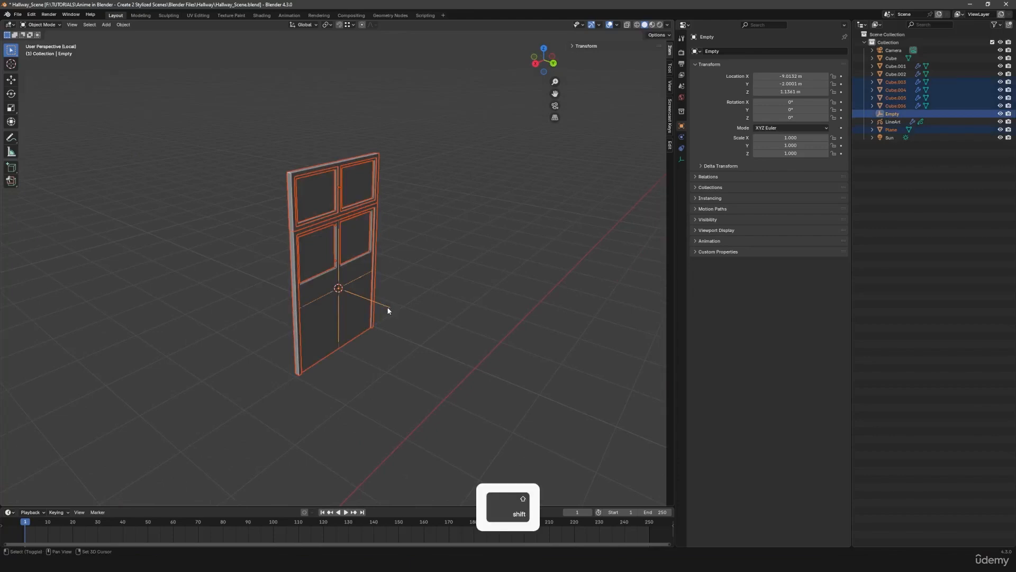
{"action": "right_click", "coordinate": [380, 296]}
{"action": "mouse_move", "coordinate": [380, 373]}
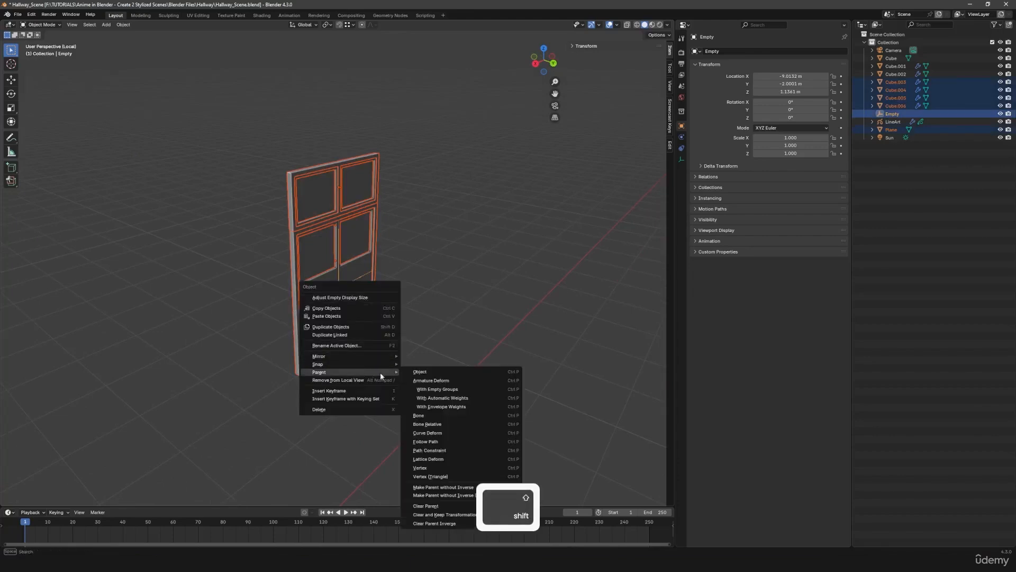
{"action": "left_click", "coordinate": [434, 373]}
Step: Try moving the empty to test whether the whole door assembly follows it
{"action": "left_click", "coordinate": [389, 304]}
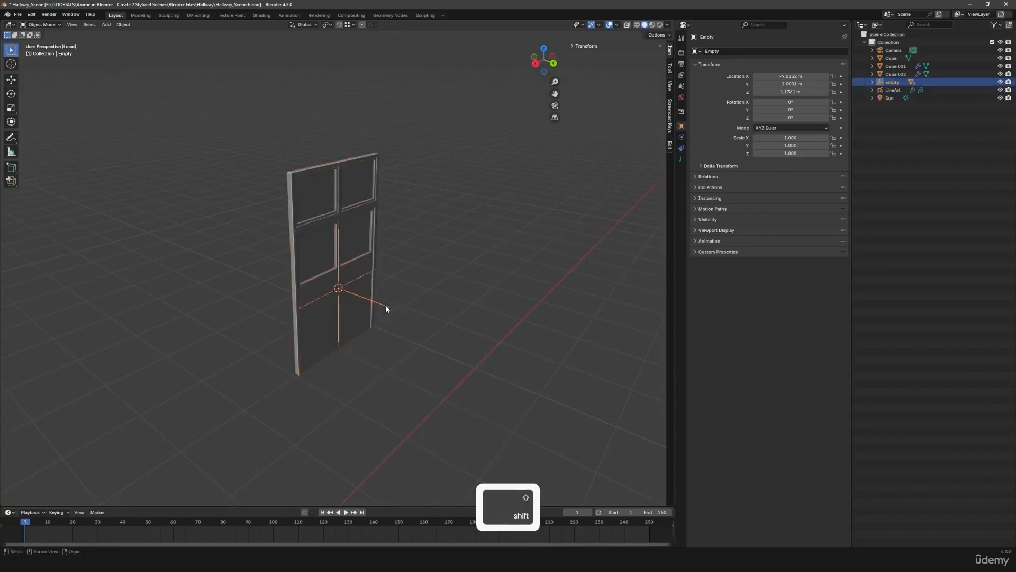
{"action": "key", "text": "g"}
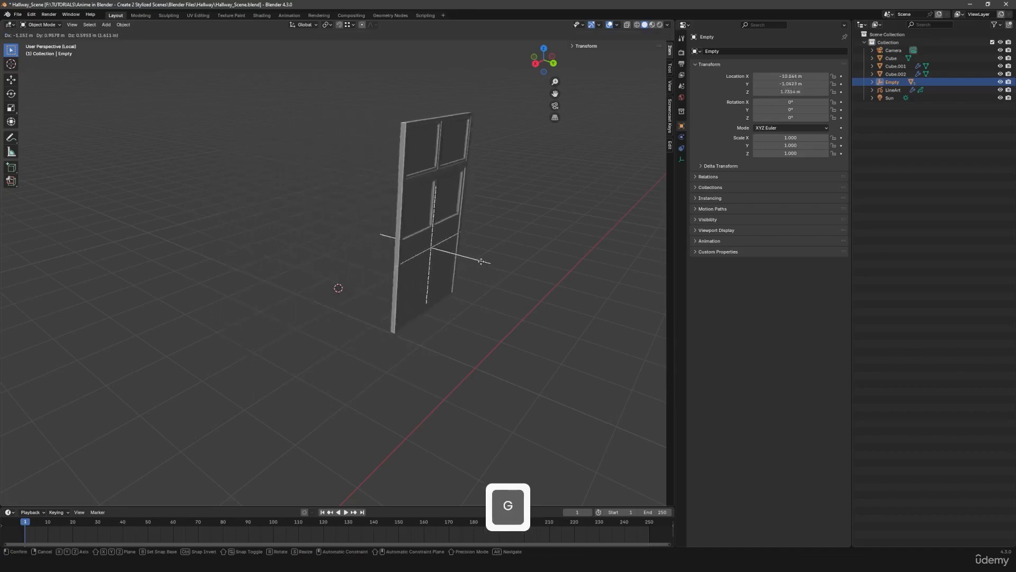
{"action": "left_click", "coordinate": [419, 334]}
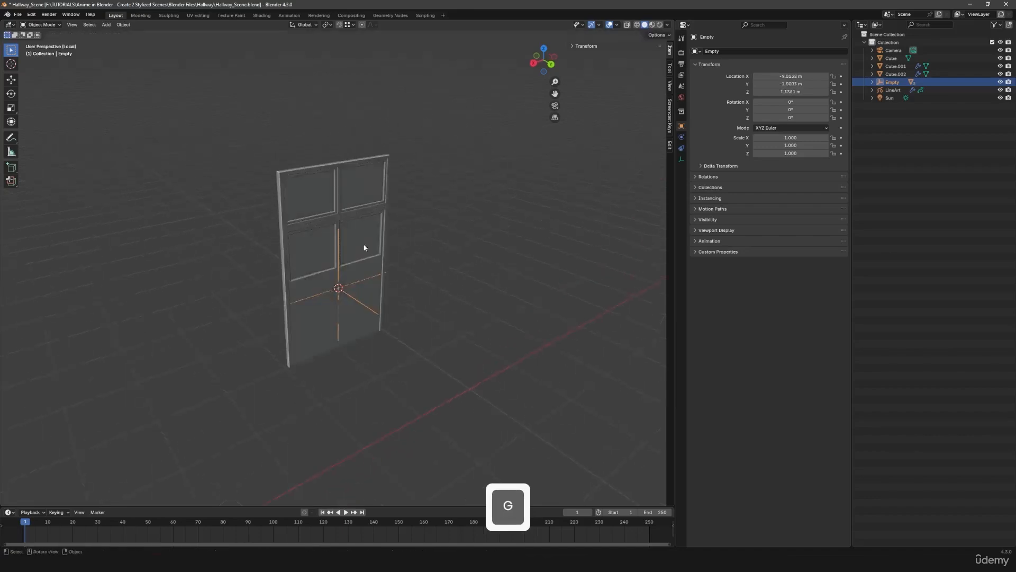
{"action": "middle_click_drag", "start_coordinate": [373, 324], "coordinate": [400, 331]}
Step: Duplicate the door assembly with its empty and place the copy about 5.8 m away along negative X
{"action": "left_click", "coordinate": [319, 192]}
{"action": "left_click", "coordinate": [408, 314]}
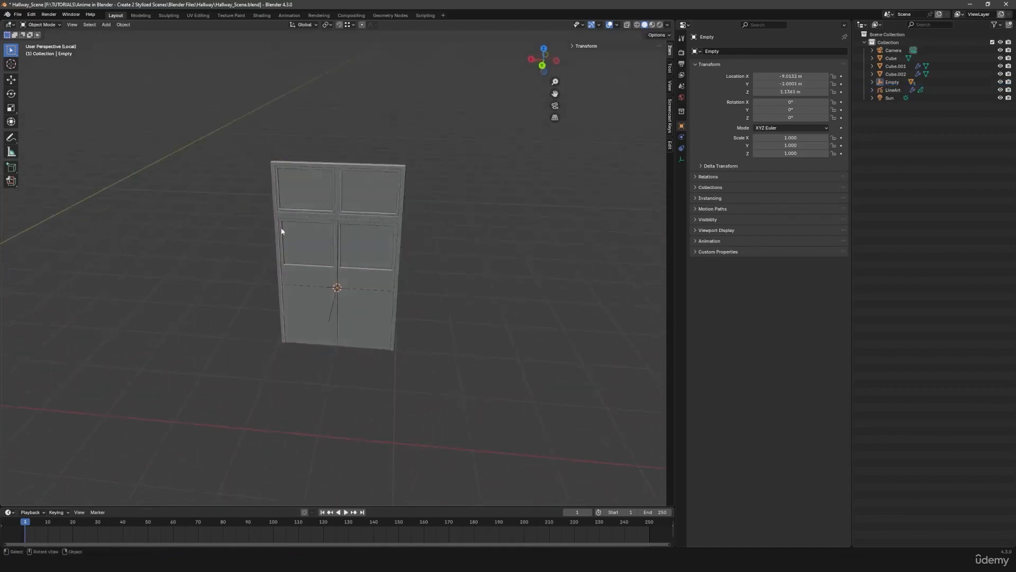
{"action": "left_click_drag", "start_coordinate": [248, 155], "coordinate": [411, 380]}
{"action": "middle_click_drag", "start_coordinate": [411, 380], "coordinate": [393, 339]}
{"action": "key", "text": "shift+d"}
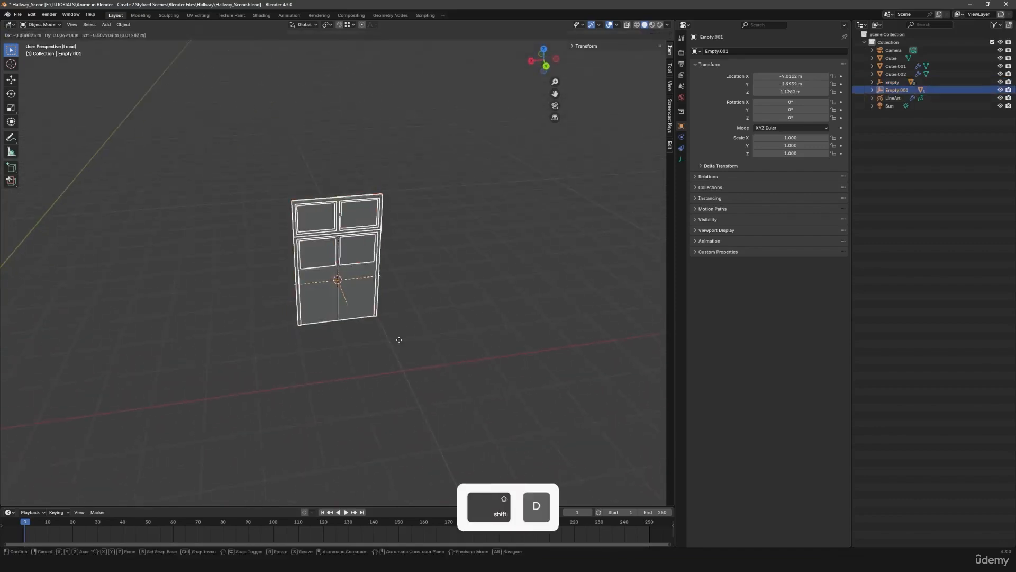
{"action": "key", "text": "x"}
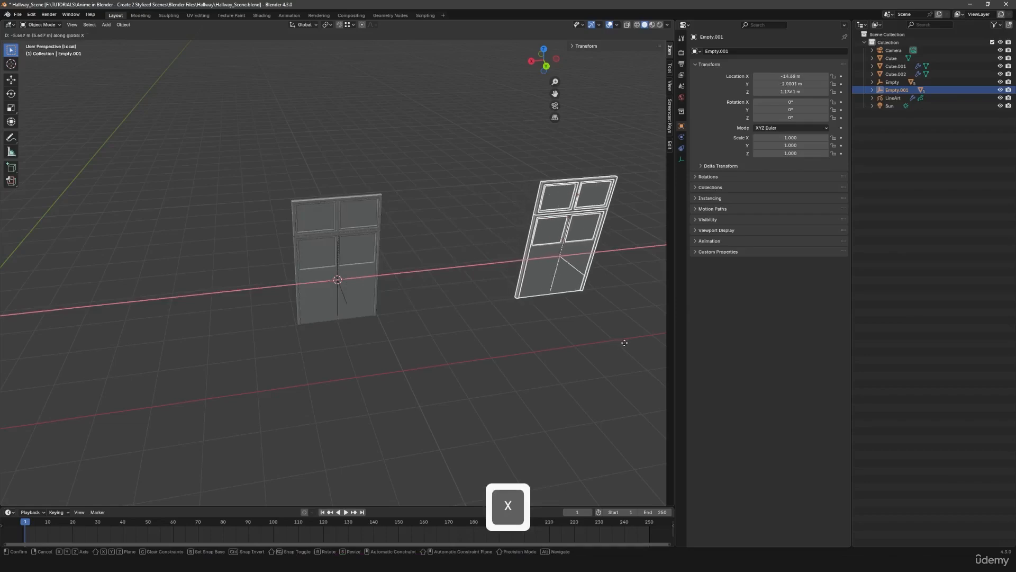
{"action": "left_click", "coordinate": [627, 341]}
Step: Duplicate the copied door assembly again and place it about 5.3 m further along negative X
{"action": "middle_click_drag", "start_coordinate": [628, 343], "coordinate": [345, 376], "text": "shift"}
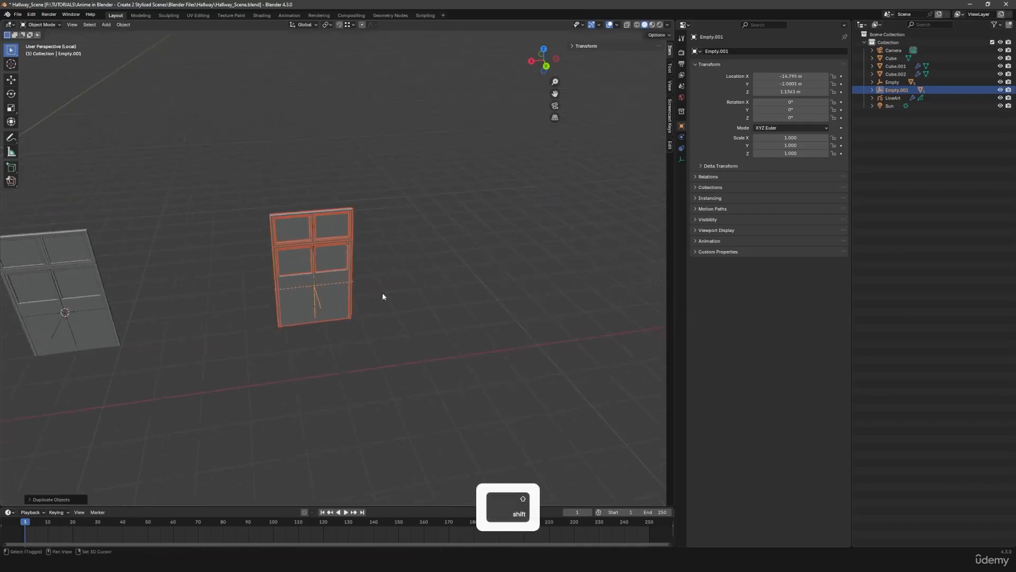
{"action": "key", "text": "shift+d"}
{"action": "key", "text": "x"}
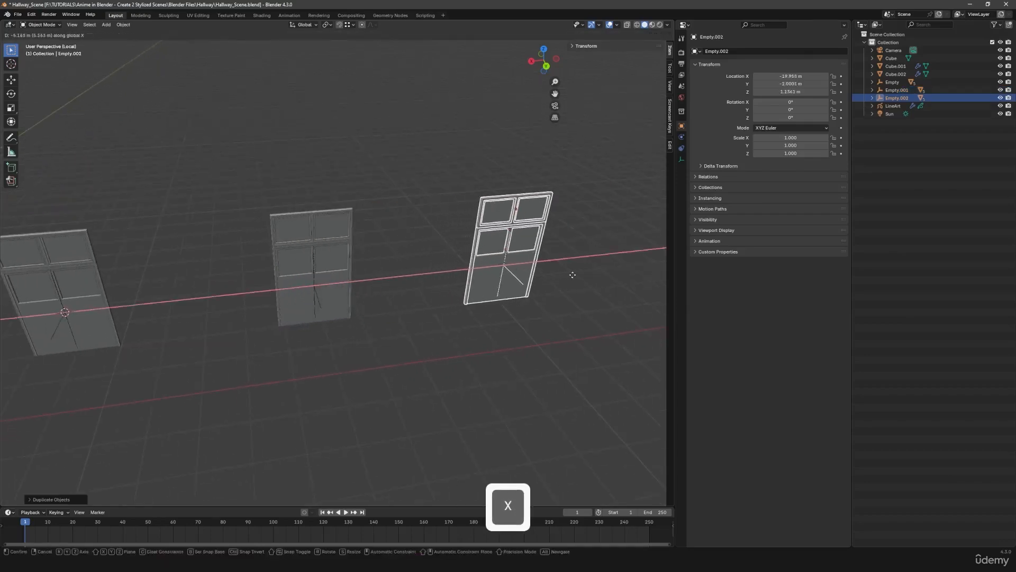
{"action": "left_click", "coordinate": [576, 272]}
Step: Show the full scene and move the middle door's empty along X into the first new doorway, at about -14.07 m
{"action": "key", "text": "slash"}
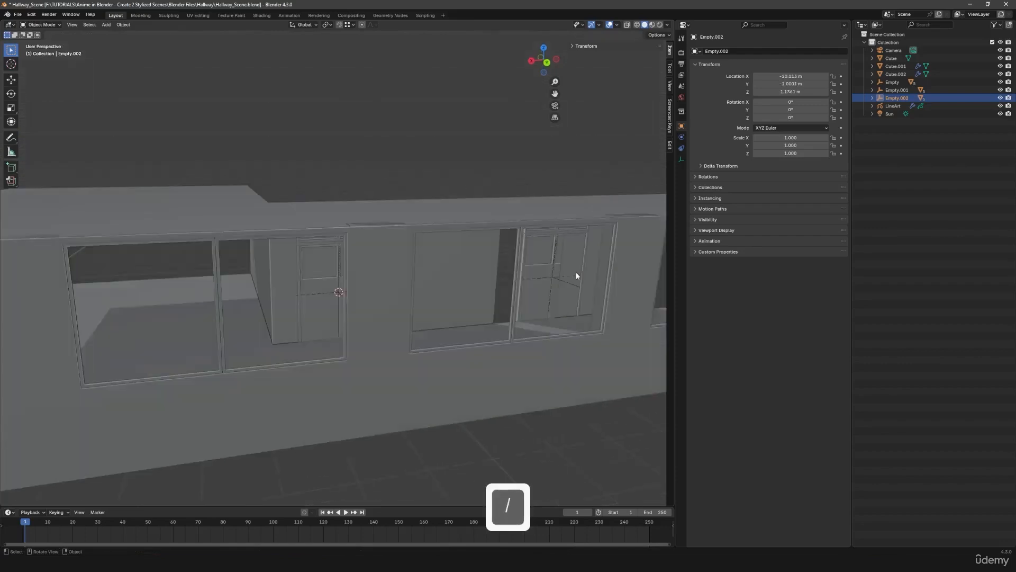
{"action": "middle_click_drag", "start_coordinate": [573, 271], "coordinate": [367, 325], "text": "shift"}
{"action": "scroll", "coordinate": [422, 318], "scroll_direction": "up", "scroll_amount": 5}
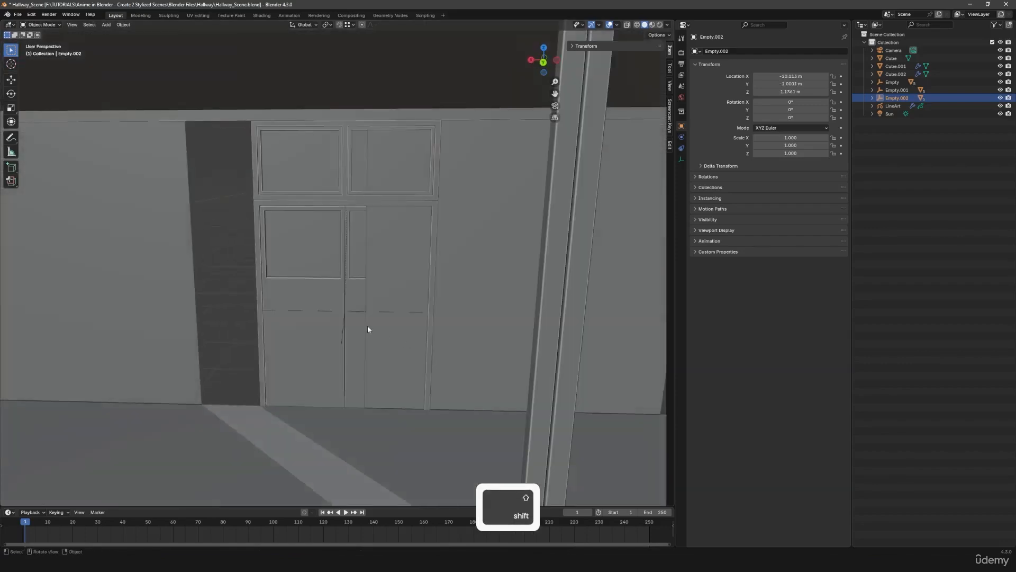
{"action": "left_click", "coordinate": [342, 326]}
{"action": "scroll", "coordinate": [351, 329], "scroll_direction": "up", "scroll_amount": 2}
{"action": "key", "text": "g"}
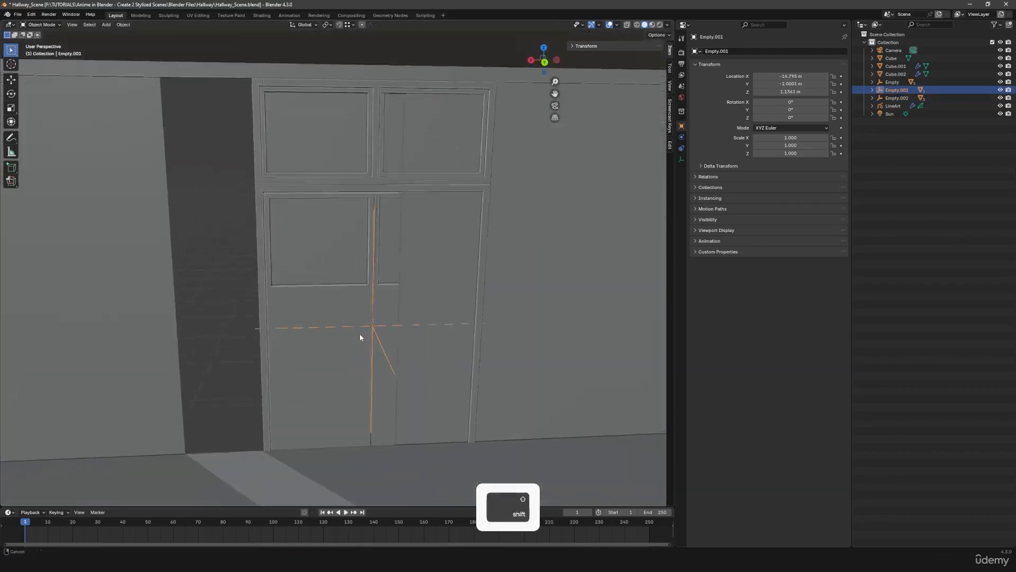
{"action": "key", "text": "x"}
{"action": "key", "text": "shift"}
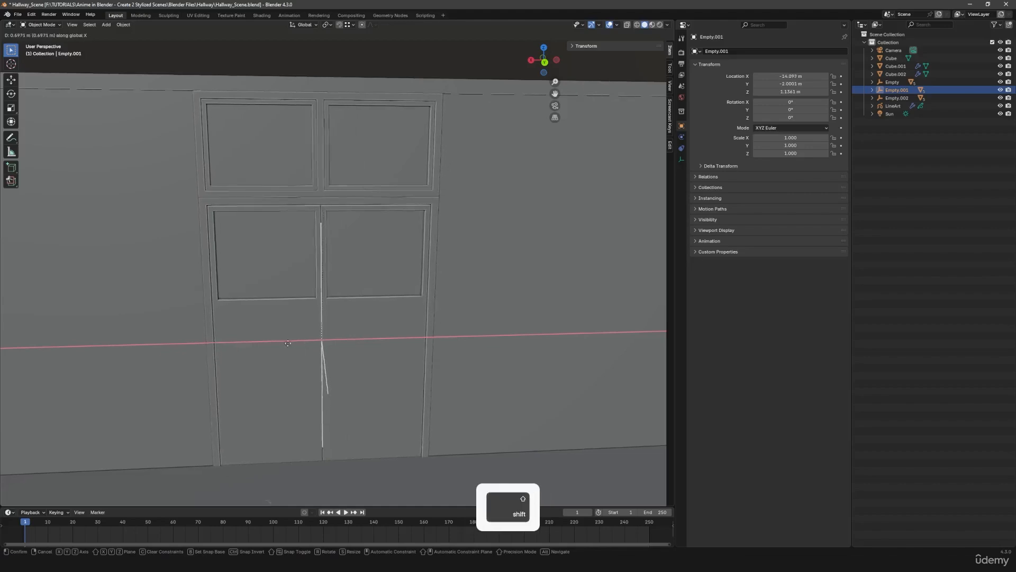
{"action": "left_click", "coordinate": [257, 347], "text": "shift"}
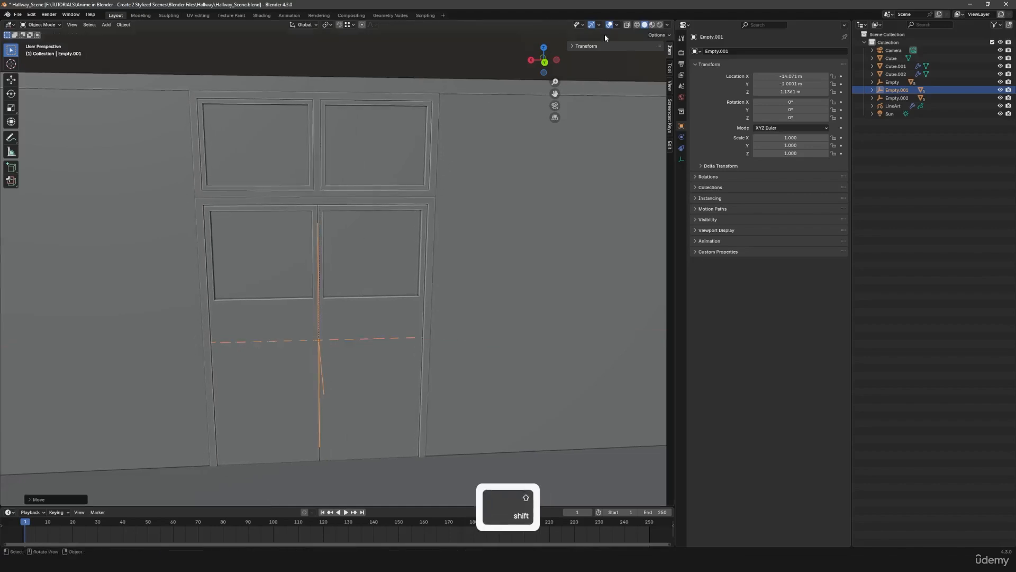
Step: Fine-tune the middle door's X position so its frame meets both sides of the doorway
{"action": "key", "text": "KP_1"}
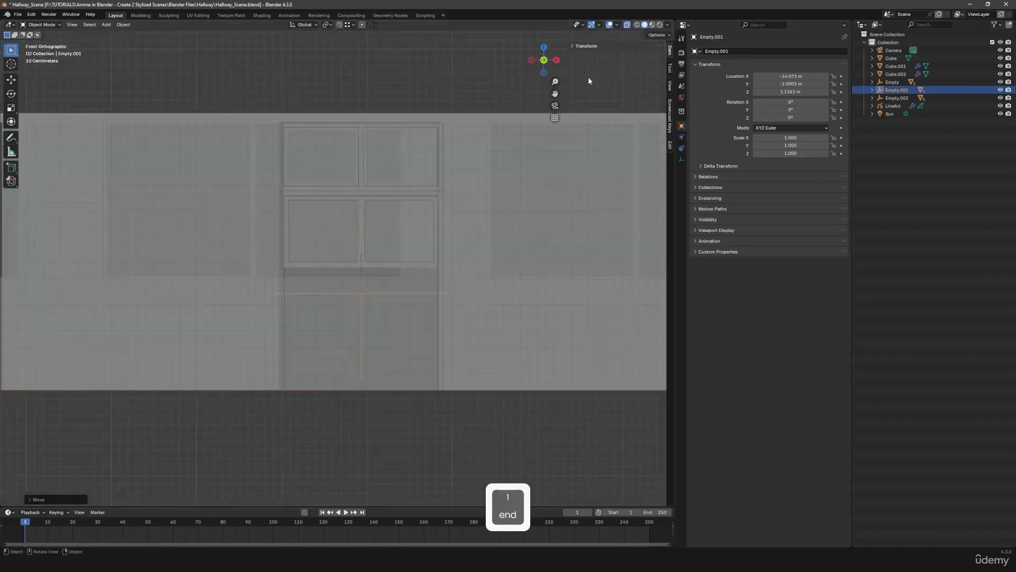
{"action": "middle_click_drag", "start_coordinate": [458, 183], "coordinate": [263, 344]}
{"action": "key", "text": "g"}
{"action": "key", "text": "x"}
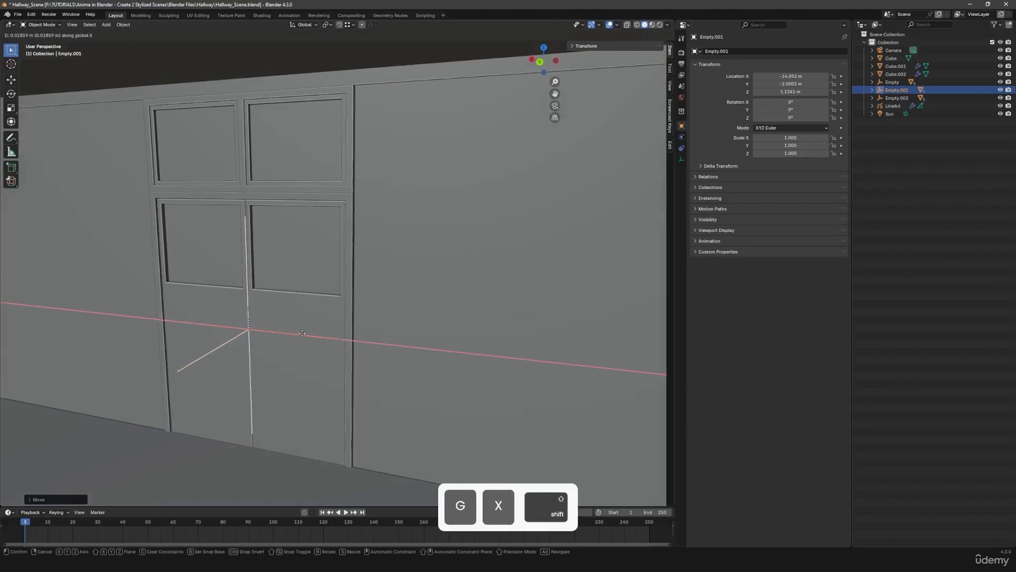
{"action": "left_click", "coordinate": [320, 339]}
{"action": "middle_click_drag", "start_coordinate": [321, 339], "coordinate": [280, 285], "text": "shift"}
{"action": "middle_click_drag", "start_coordinate": [280, 286], "coordinate": [319, 307]}
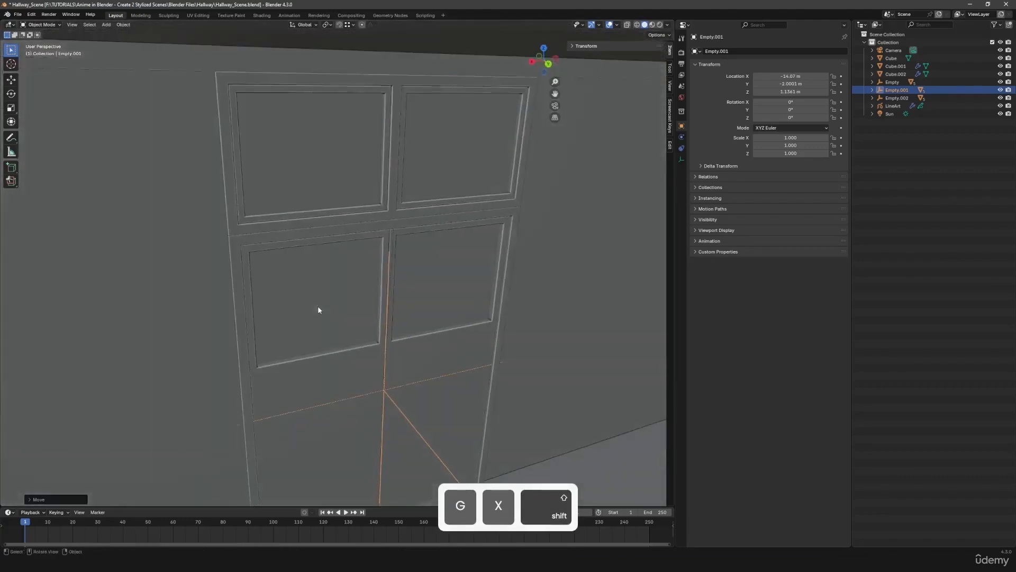
Step: Move the farthest door's empty along X into the last doorway, at about -19.21 m
{"action": "key", "text": "a"}
{"action": "key", "text": "a"}
{"action": "mouse_move", "coordinate": [463, 324]}
{"action": "middle_mouse_down"}
{"action": "mouse_move", "coordinate": [523, 335]}
{"action": "mouse_move", "coordinate": [547, 329]}
{"action": "mouse_move", "coordinate": [445, 320]}
{"action": "middle_mouse_up"}
{"action": "scroll", "coordinate": [524, 331], "scroll_direction": "up", "scroll_amount": 2}
{"action": "middle_click_drag", "start_coordinate": [445, 320], "coordinate": [222, 307], "text": "shift"}
{"action": "scroll", "coordinate": [304, 303], "scroll_direction": "down", "scroll_amount": 3}
{"action": "middle_click_drag", "start_coordinate": [306, 305], "coordinate": [384, 314]}
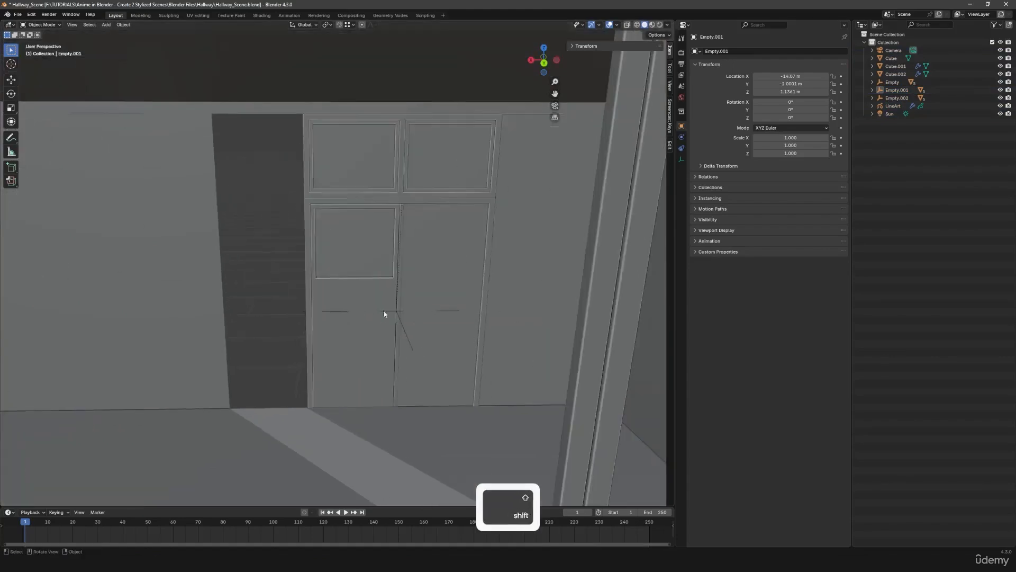
{"action": "left_click", "coordinate": [404, 329]}
{"action": "key", "text": "g"}
{"action": "key", "text": "x"}
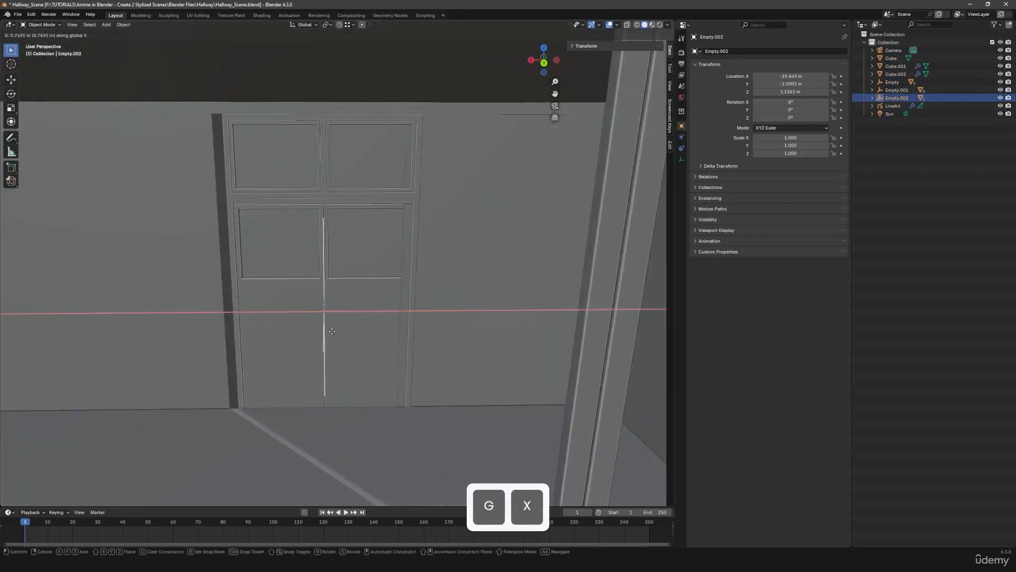
{"action": "key", "text": "shift"}
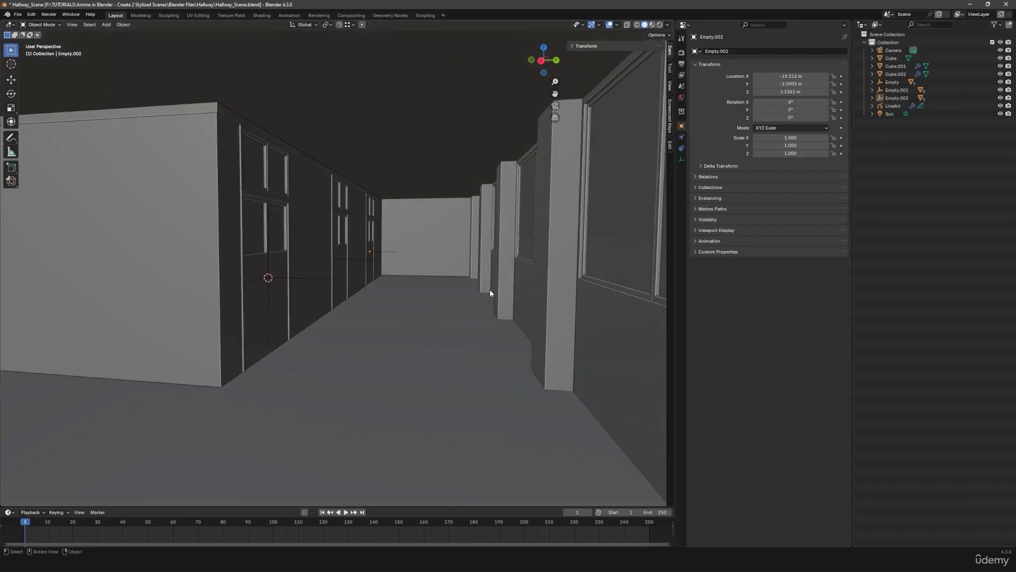
Step: Switch the viewport to rendered shading, look through the camera, and render the hallway image
{"action": "middle_click_drag", "start_coordinate": [490, 289], "coordinate": [471, 306], "text": "shift"}
{"action": "left_click", "coordinate": [660, 25]}
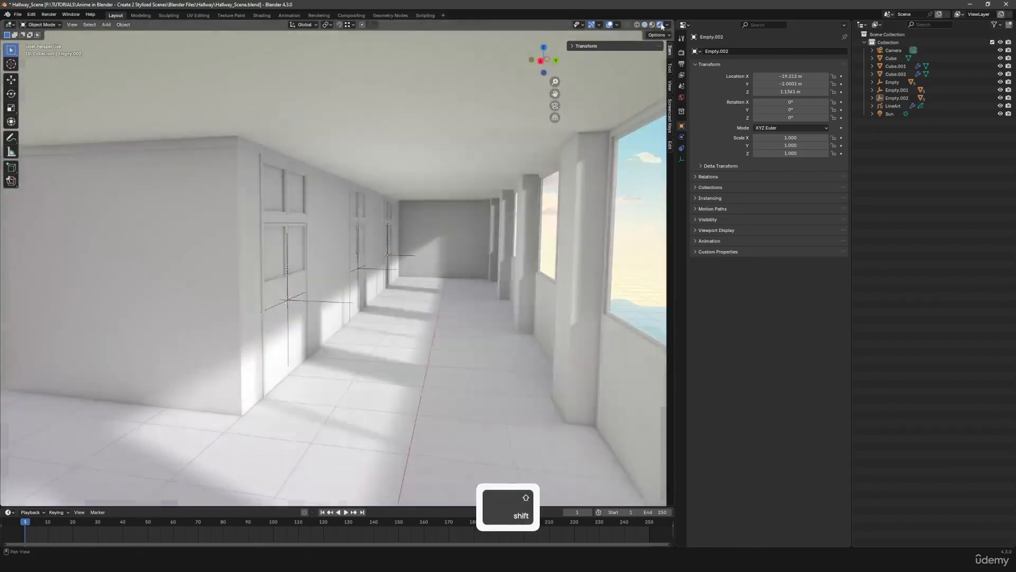
{"action": "key", "text": "KP_0"}
{"action": "scroll", "coordinate": [450, 289], "scroll_direction": "down", "scroll_amount": 2}
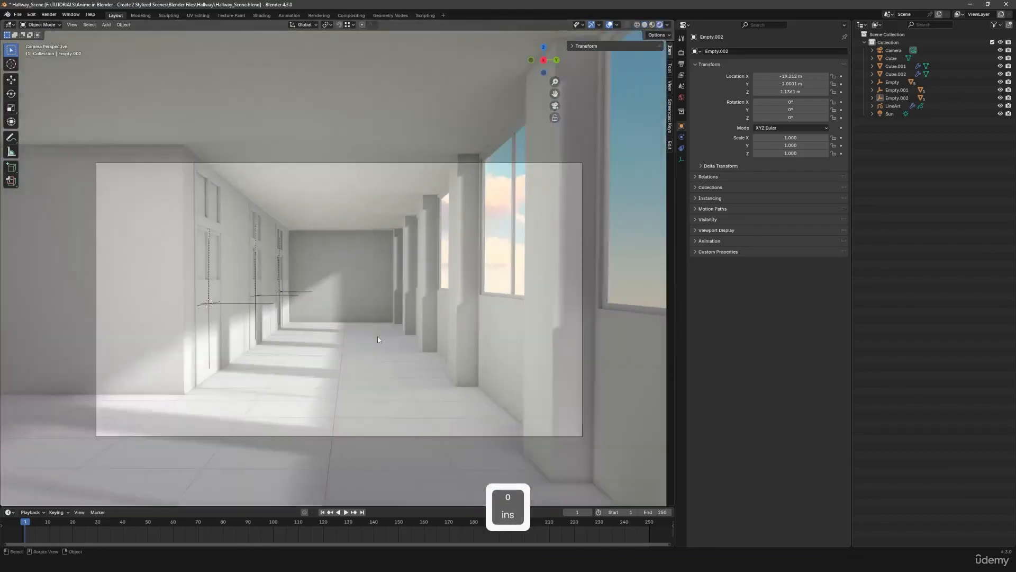
{"action": "middle_click_drag", "start_coordinate": [379, 335], "coordinate": [390, 330], "text": "shift"}
{"action": "key", "text": "F12"}
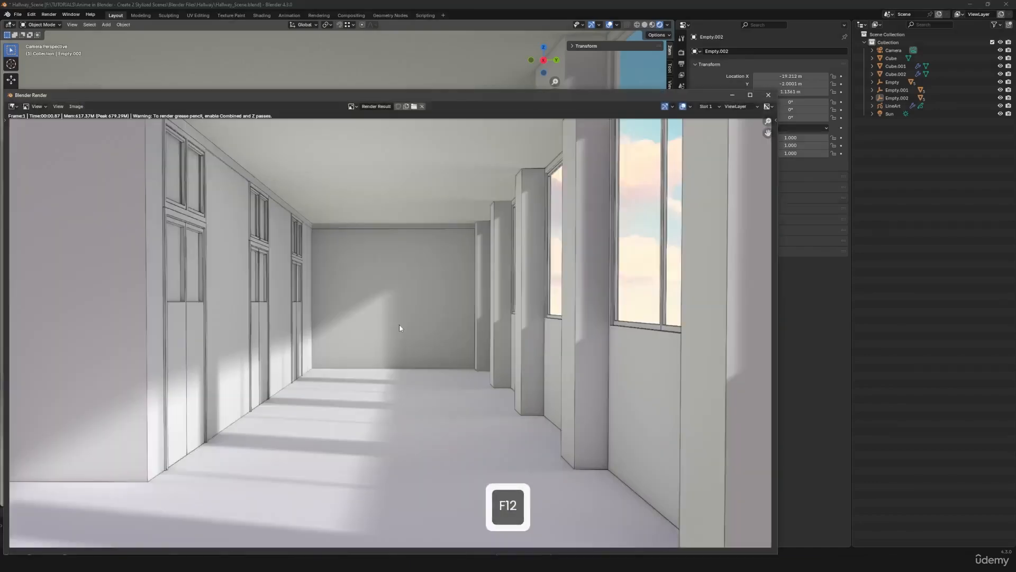
Step: Examine the three doors and the wall trim up close in the finished hallway render, then close the render
{"action": "scroll", "coordinate": [399, 324], "scroll_direction": "down", "scroll_amount": 2}
{"action": "middle_click_drag", "start_coordinate": [399, 321], "coordinate": [456, 300]}
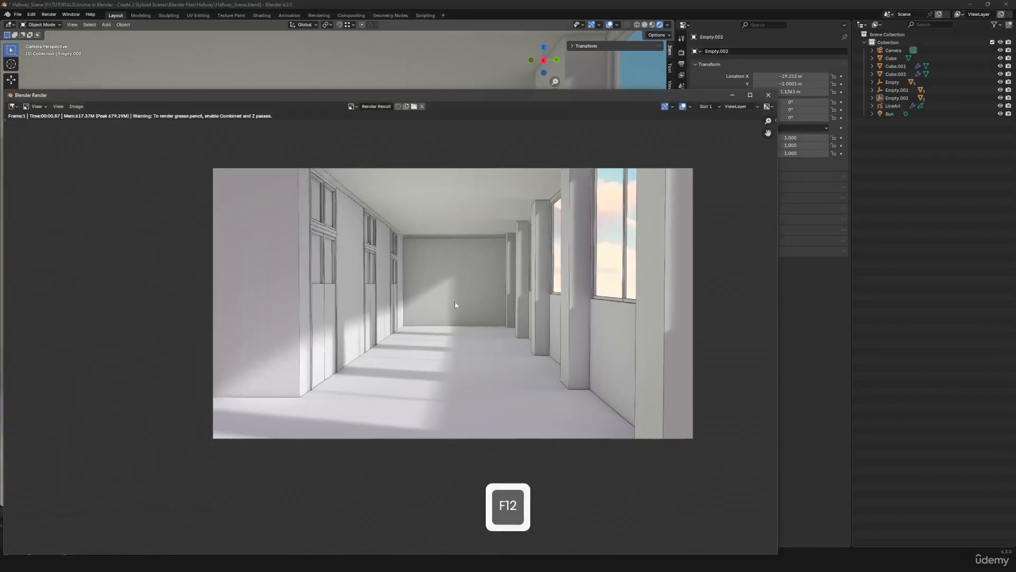
{"action": "scroll", "coordinate": [424, 333], "scroll_direction": "up", "scroll_amount": 3}
{"action": "scroll", "coordinate": [417, 350], "scroll_direction": "up", "scroll_amount": 5}
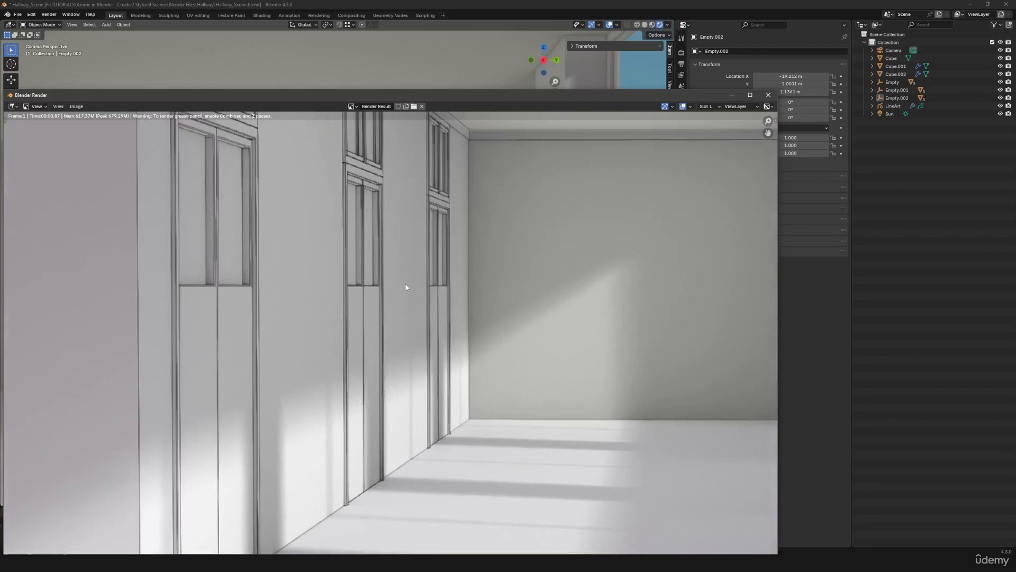
{"action": "middle_click_drag", "start_coordinate": [407, 285], "coordinate": [472, 315]}
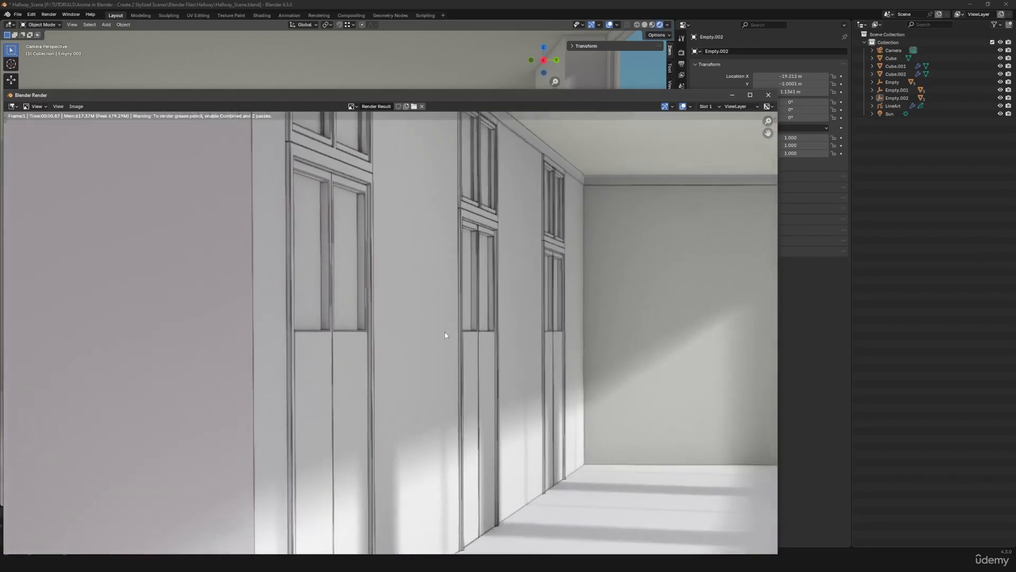
{"action": "middle_click_drag", "start_coordinate": [386, 380], "coordinate": [408, 398]}
{"action": "middle_click_drag", "start_coordinate": [432, 318], "coordinate": [389, 385]}
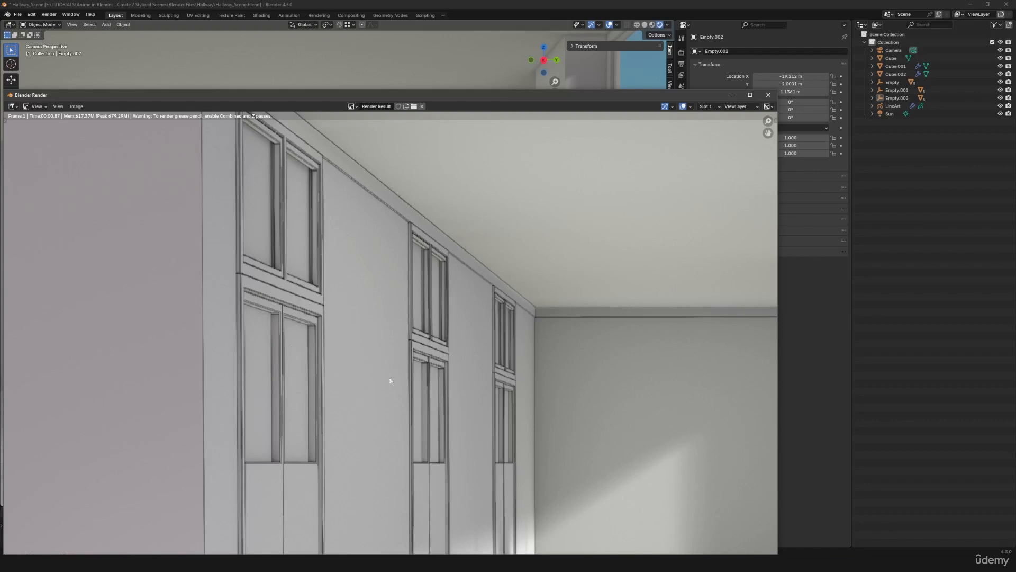
{"action": "left_click", "coordinate": [768, 94]}
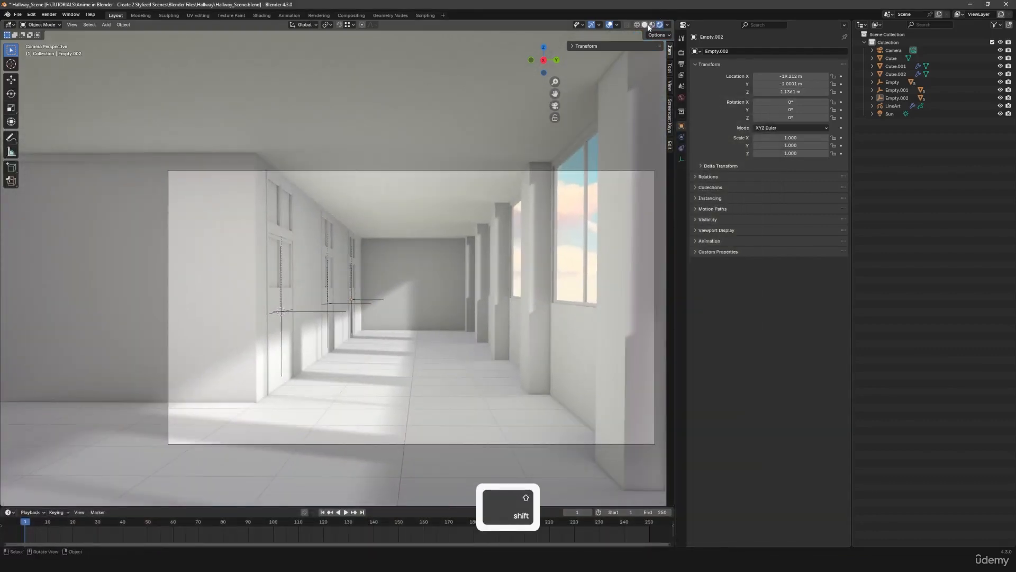
Step: In solid shading, select the flat panes behind all three door windows and shift them slightly along the Y axis
{"action": "left_click", "coordinate": [645, 25]}
{"action": "mouse_move", "coordinate": [402, 296]}
{"action": "middle_mouse_down"}
{"action": "mouse_move", "coordinate": [395, 312]}
{"action": "mouse_move", "coordinate": [230, 293]}
{"action": "mouse_move", "coordinate": [289, 265]}
{"action": "middle_mouse_up"}
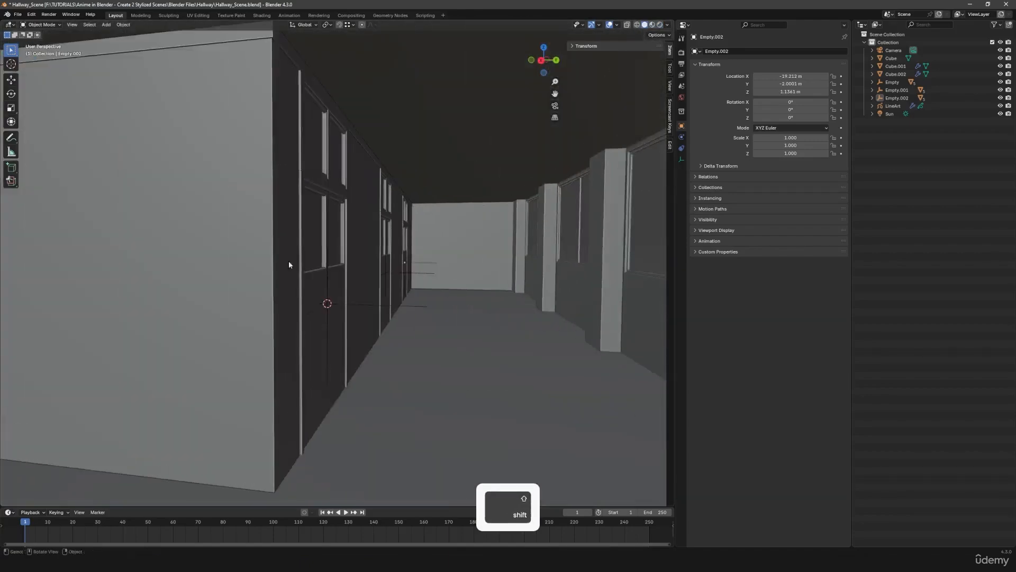
{"action": "left_click", "coordinate": [308, 228]}
{"action": "scroll", "coordinate": [308, 227], "scroll_direction": "up", "scroll_amount": 3}
{"action": "middle_click_drag", "start_coordinate": [308, 227], "coordinate": [449, 298]}
{"action": "left_click", "coordinate": [514, 258], "text": "shift"}
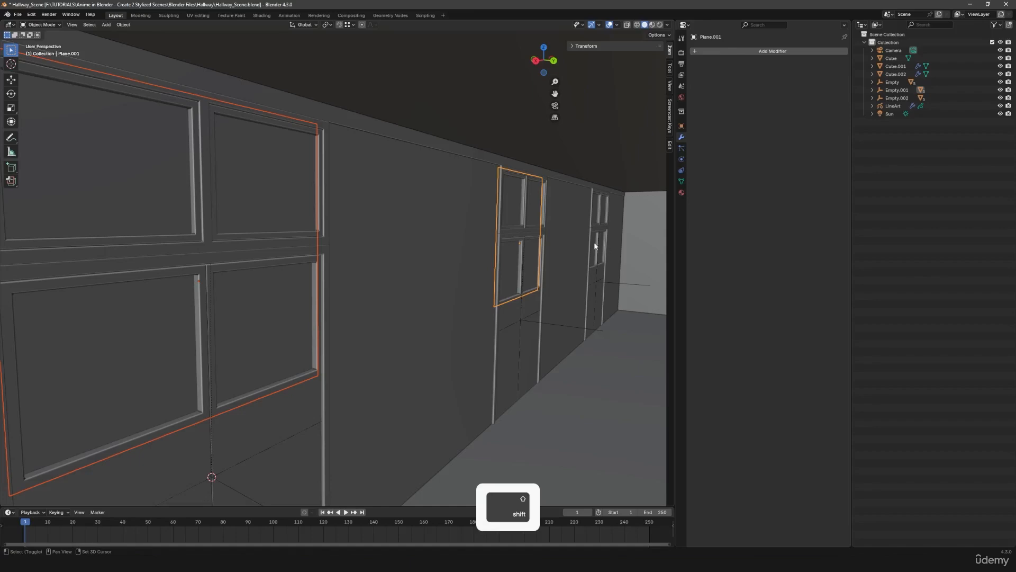
{"action": "middle_click_drag", "start_coordinate": [497, 335], "coordinate": [406, 341]}
{"action": "key", "text": "g"}
{"action": "key", "text": "y"}
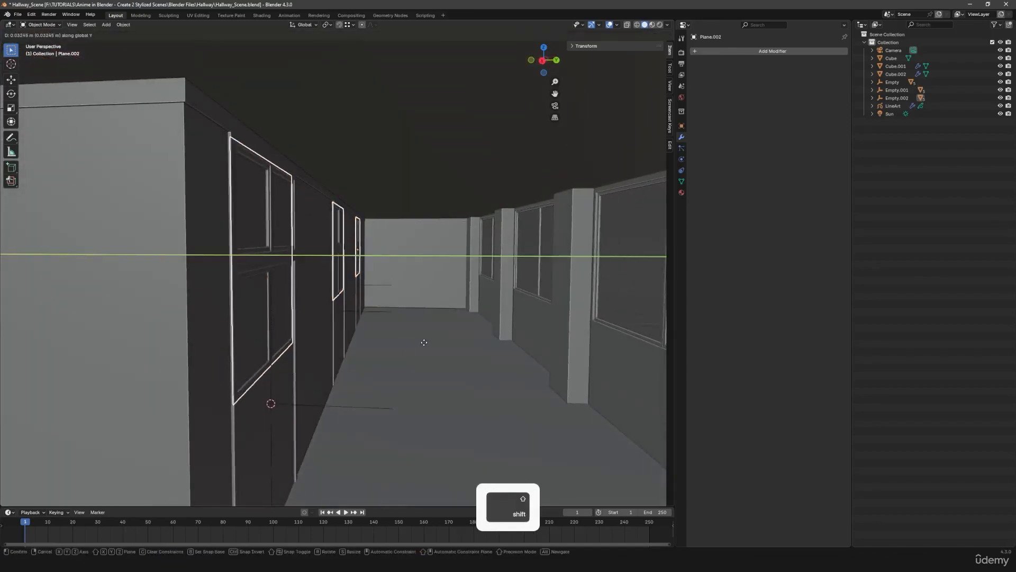
{"action": "left_click", "coordinate": [428, 344]}
Step: Nudge the three selected door panes back a few millimetres along the negative Y direction
{"action": "key", "text": "shift+d"}
{"action": "key", "text": "y"}
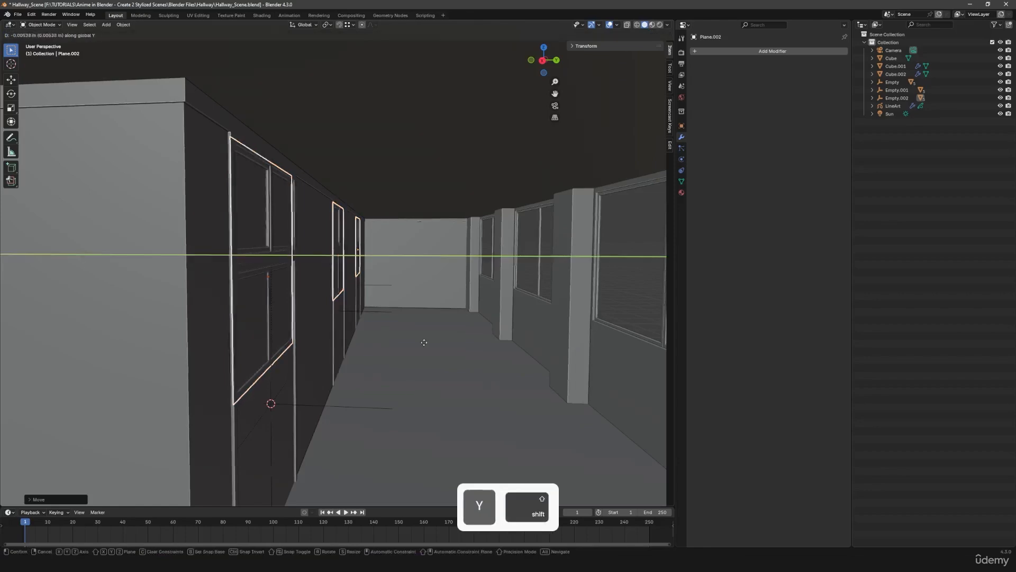
{"action": "left_click", "coordinate": [419, 341]}
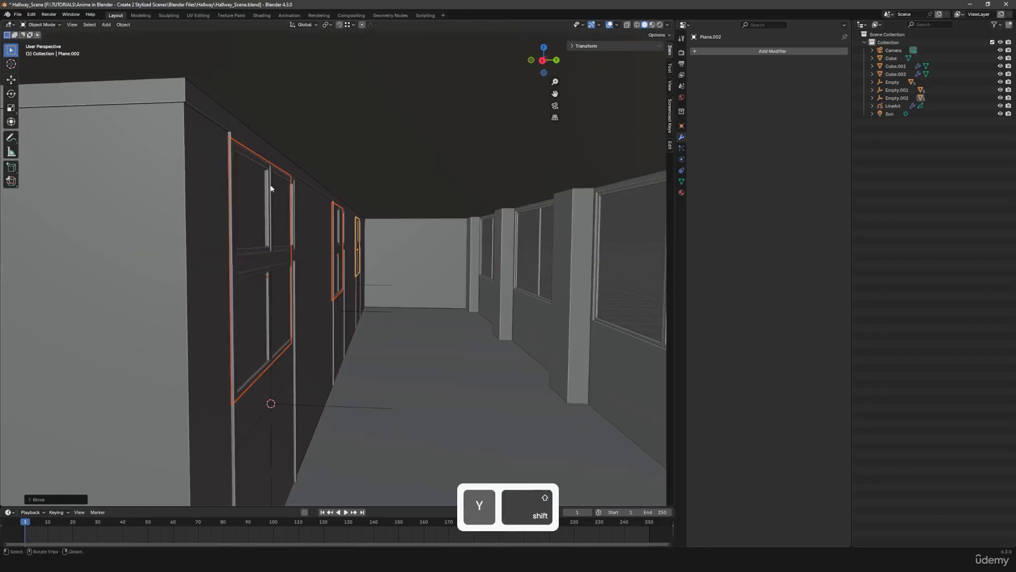
Step: Select the upper window frames above all three doors and move them together slightly along negative Y
{"action": "left_click", "coordinate": [267, 172]}
{"action": "middle_click_drag", "start_coordinate": [391, 247], "coordinate": [379, 243]}
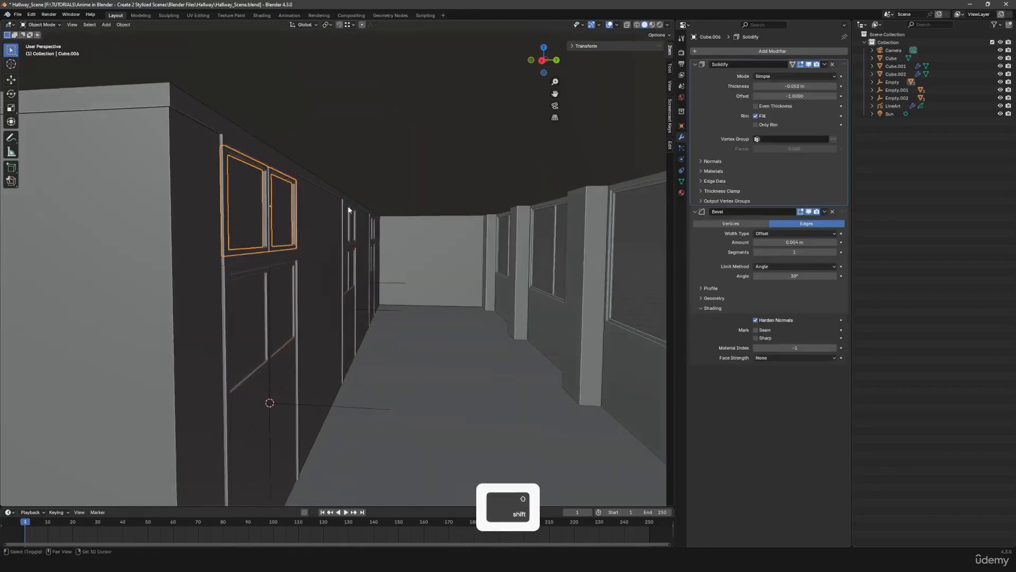
{"action": "left_click", "coordinate": [348, 211], "text": "shift"}
{"action": "left_click", "coordinate": [371, 221], "text": "shift"}
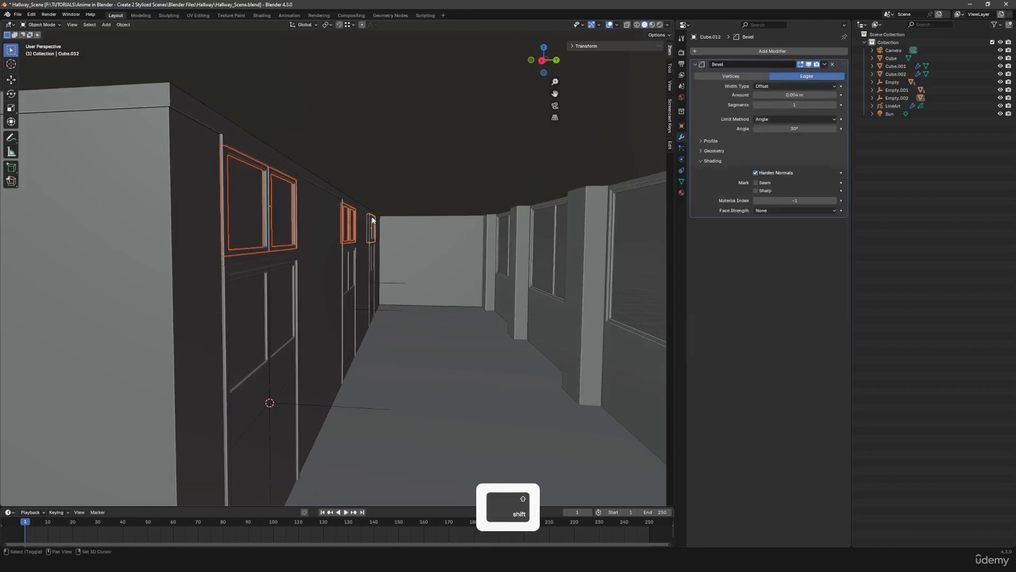
{"action": "key", "text": "ctrl+z"}
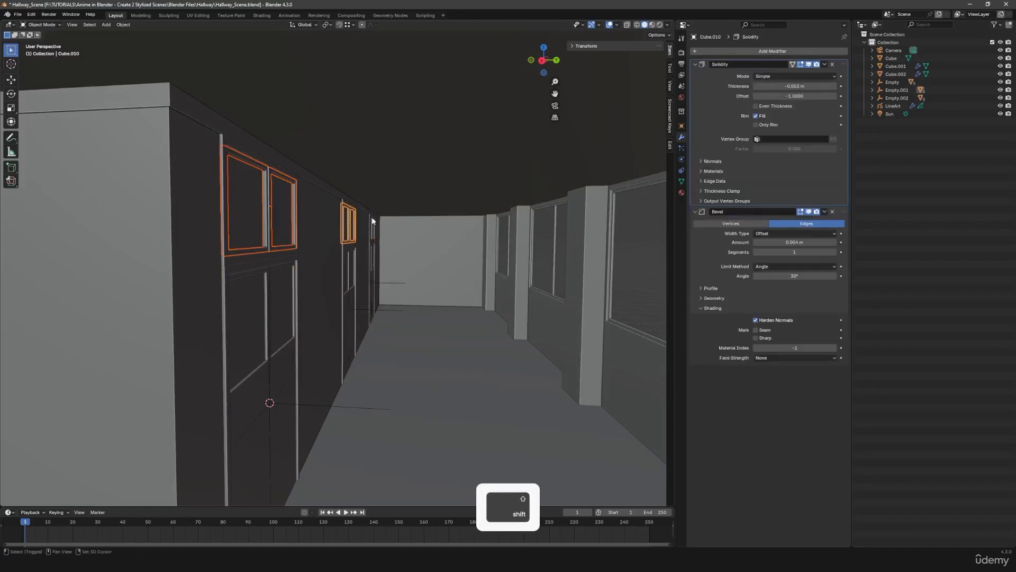
{"action": "left_click", "coordinate": [371, 220], "text": "shift"}
{"action": "scroll", "coordinate": [391, 243], "scroll_direction": "up", "scroll_amount": 4}
{"action": "middle_click_drag", "start_coordinate": [381, 243], "coordinate": [543, 306]}
{"action": "scroll", "coordinate": [543, 305], "scroll_direction": "up", "scroll_amount": 2}
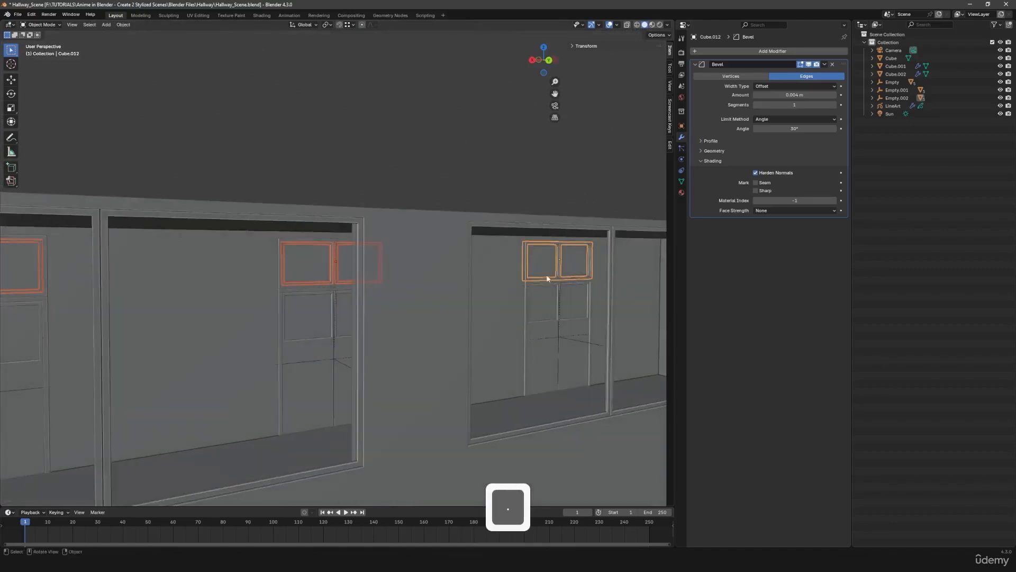
{"action": "left_click", "coordinate": [542, 264], "text": "shift"}
{"action": "middle_click_drag", "start_coordinate": [543, 269], "coordinate": [304, 323]}
{"action": "key", "text": "g"}
{"action": "key", "text": "y"}
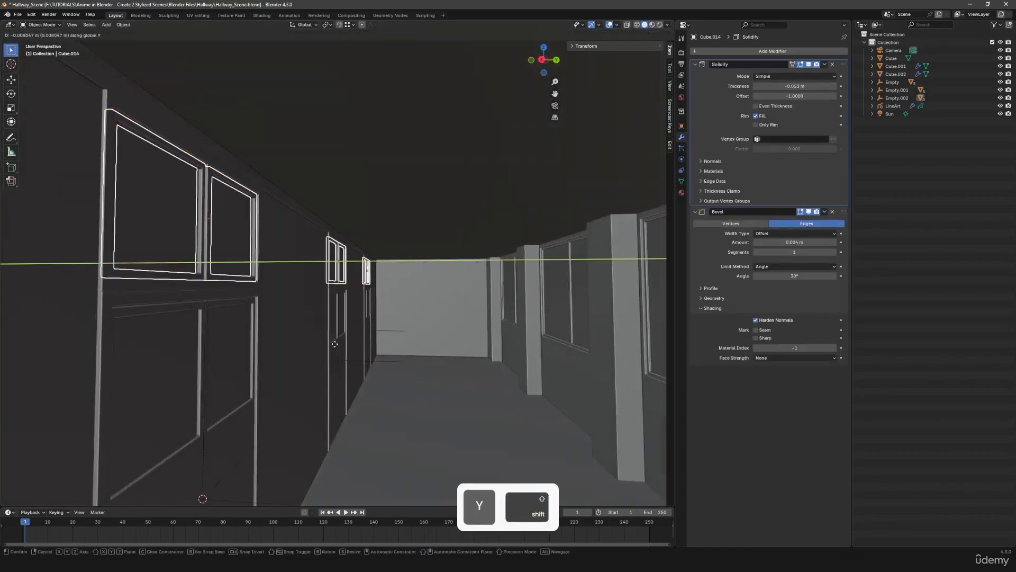
{"action": "left_click", "coordinate": [334, 344]}
Step: Restore the selection of the upper window frames, move them about 5 mm further along negative Y, and deselect everything
{"action": "key", "text": "a"}
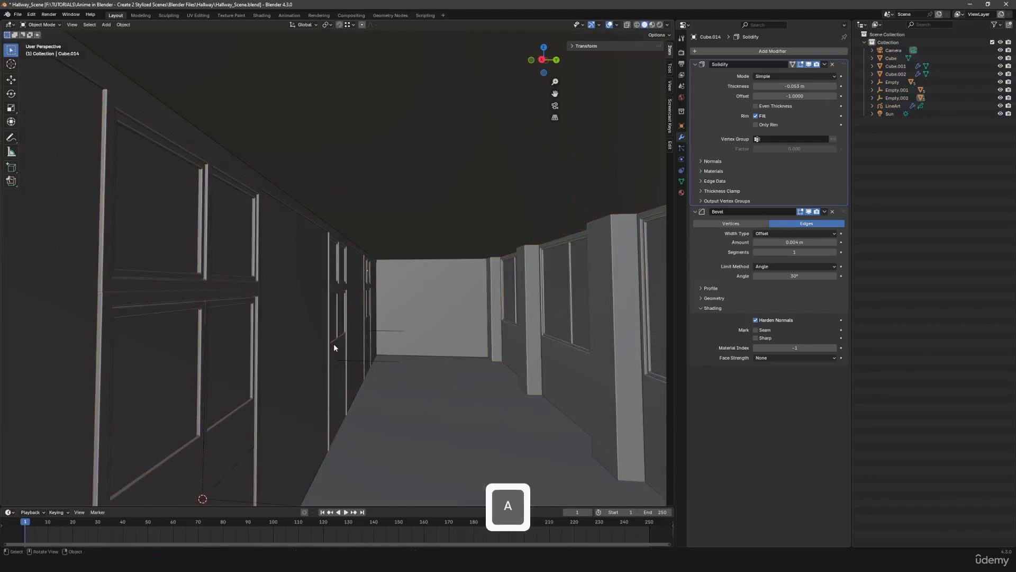
{"action": "key", "text": "ctrl+z"}
{"action": "key", "text": "ctrl+z"}
{"action": "key", "text": "g"}
{"action": "key", "text": "y"}
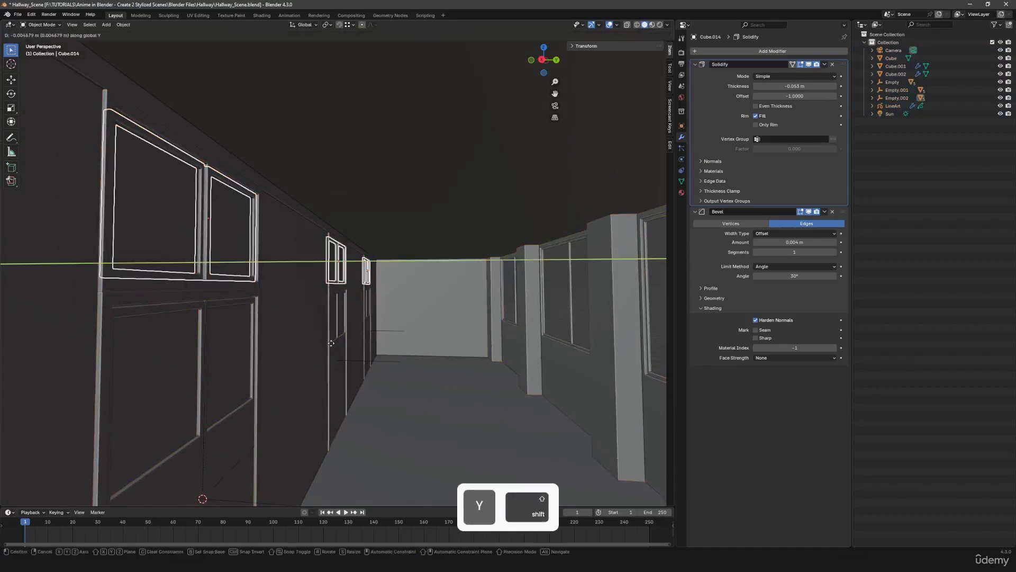
{"action": "left_click", "coordinate": [332, 344]}
{"action": "key", "text": "a"}
{"action": "key", "text": "a"}
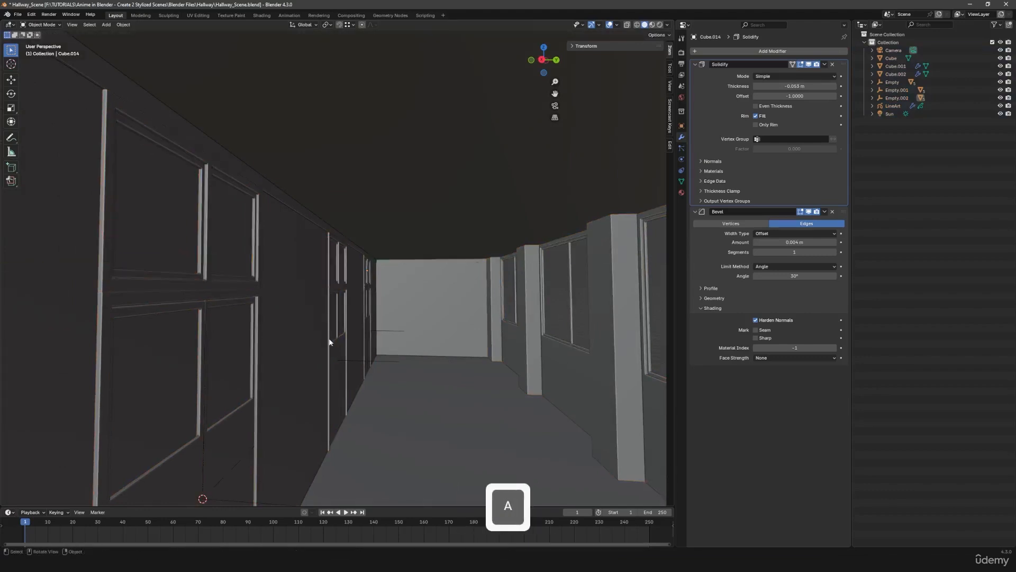
Step: Return to the camera view and render the hallway image into render slot 2
{"action": "key", "text": "KP_0"}
{"action": "scroll", "coordinate": [363, 329], "scroll_direction": "down", "scroll_amount": 3}
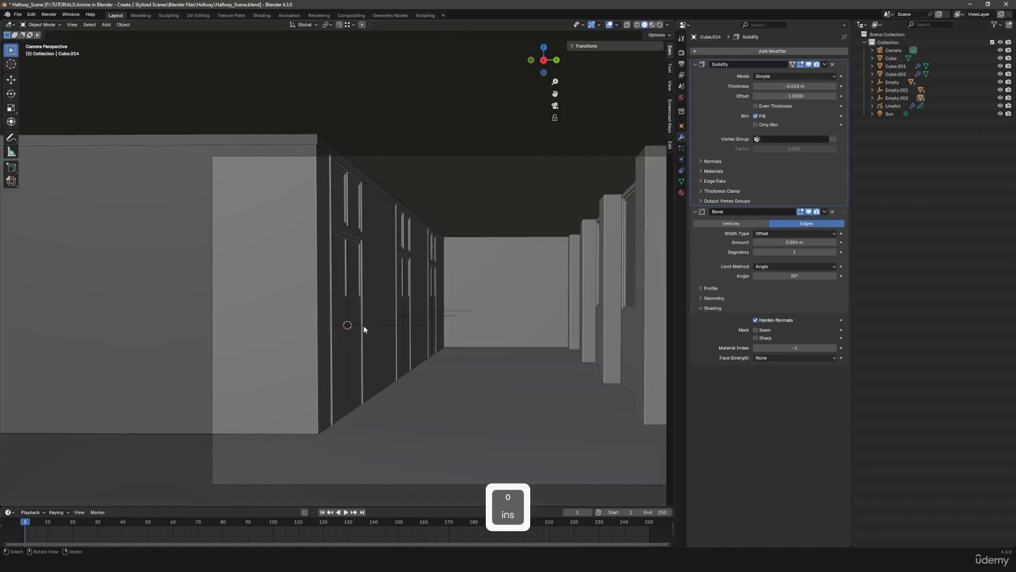
{"action": "key", "text": "F11"}
{"action": "key", "text": "j"}
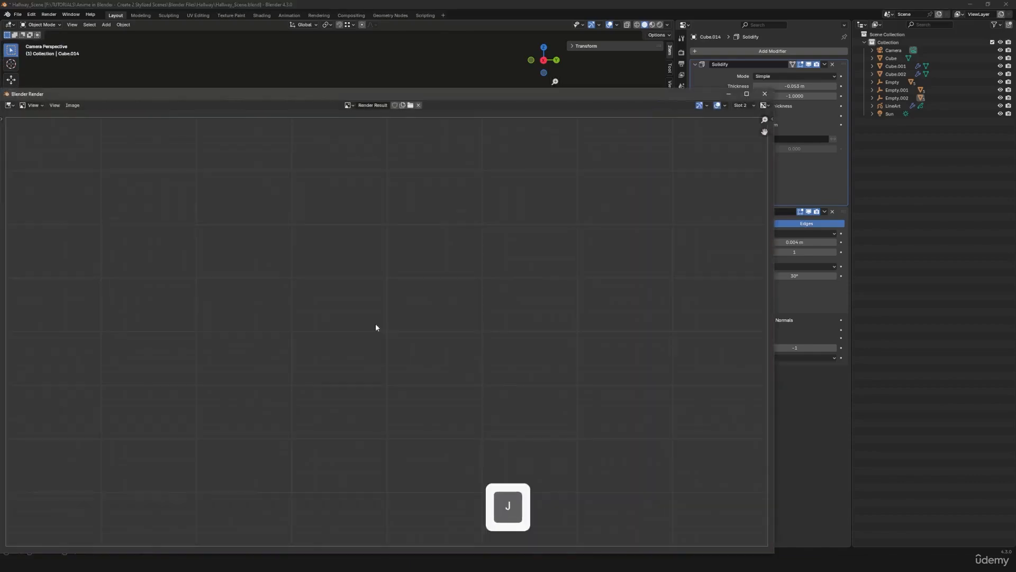
{"action": "key", "text": "F12"}
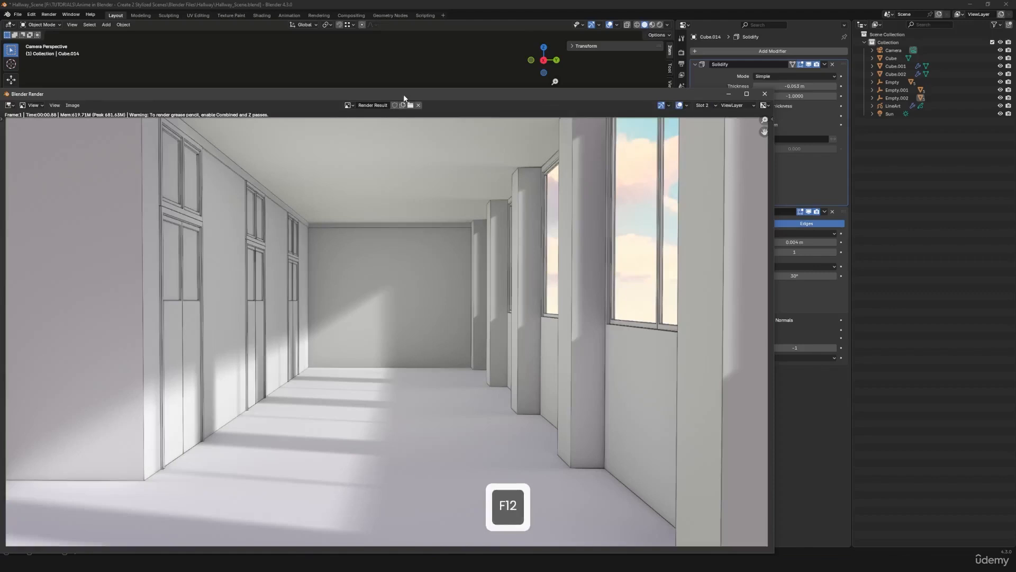
{"action": "left_click_drag", "start_coordinate": [404, 96], "coordinate": [490, 73]}
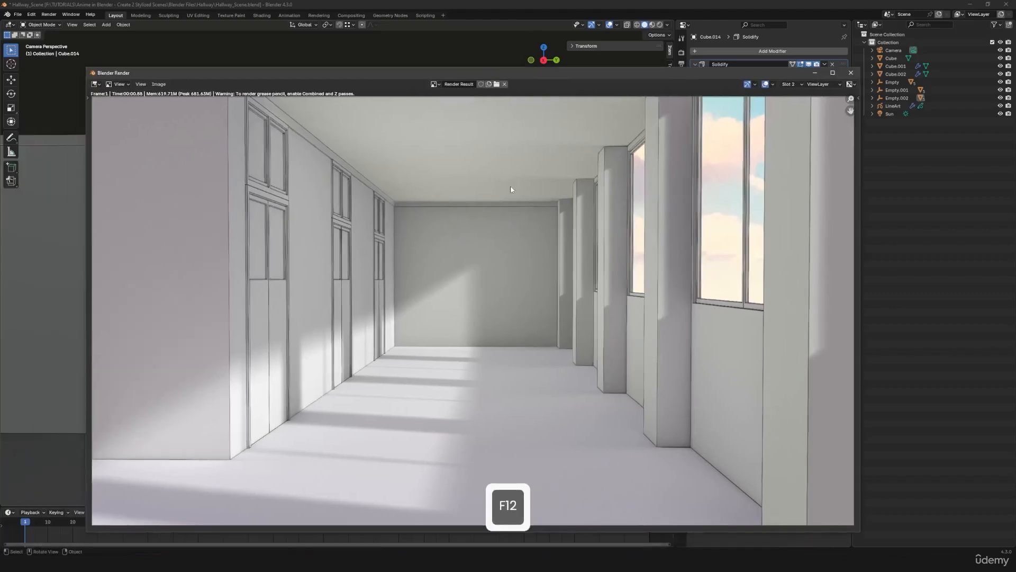
Step: Compare the renders in slot 1 and slot 2 for differences in the door windows and line art
{"action": "key", "text": "j"}
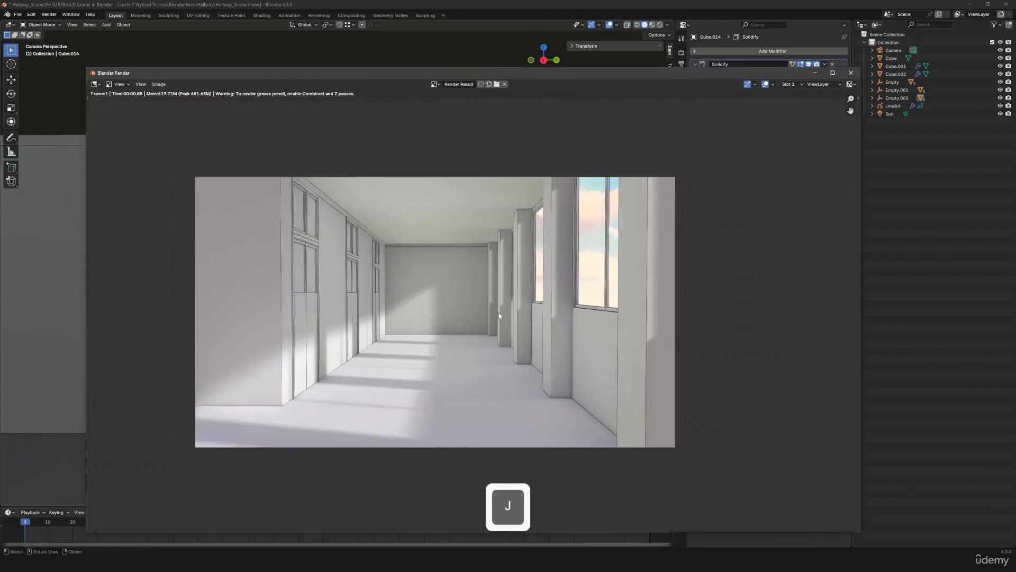
{"action": "scroll", "coordinate": [499, 313], "scroll_direction": "up", "scroll_amount": 1}
{"action": "key", "text": "j"}
{"action": "key", "text": "j"}
{"action": "key", "text": "j"}
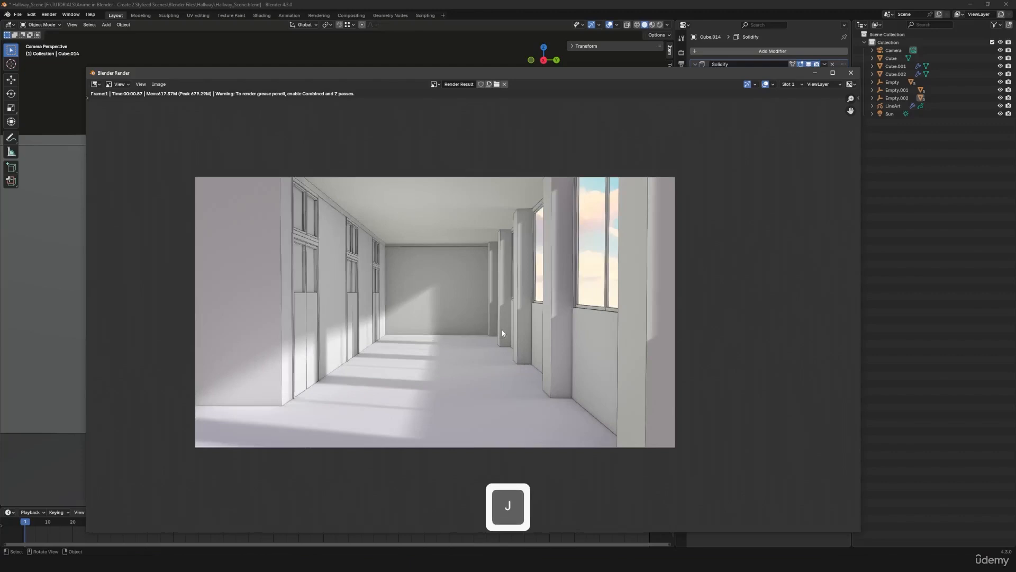
{"action": "key", "text": "j"}
{"action": "key", "text": "j"}
{"action": "key", "text": "j"}
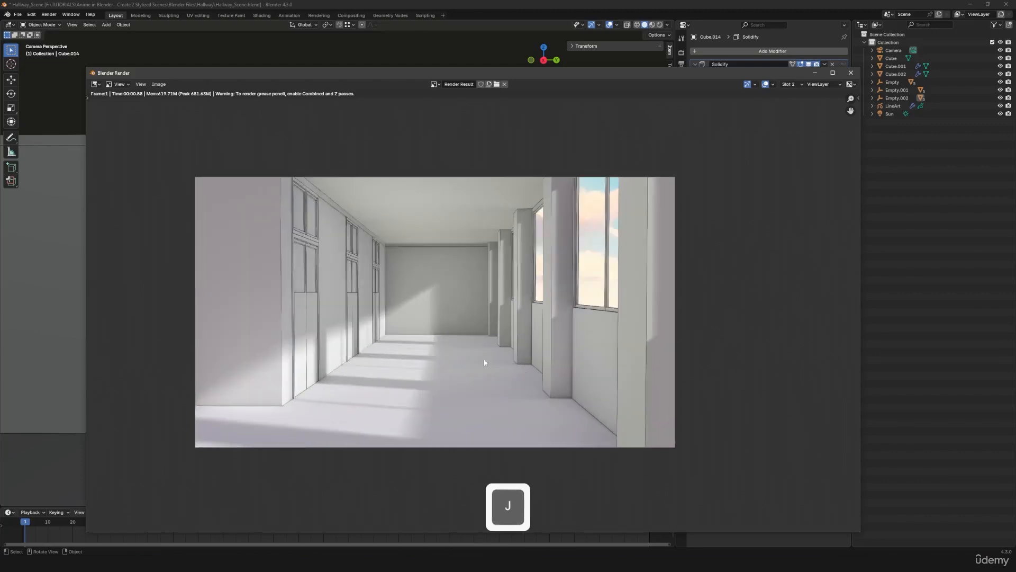
Step: Inspect the pillars, windows and back wall in the slot 2 render, then close the render
{"action": "middle_click_drag", "start_coordinate": [517, 349], "coordinate": [512, 321]}
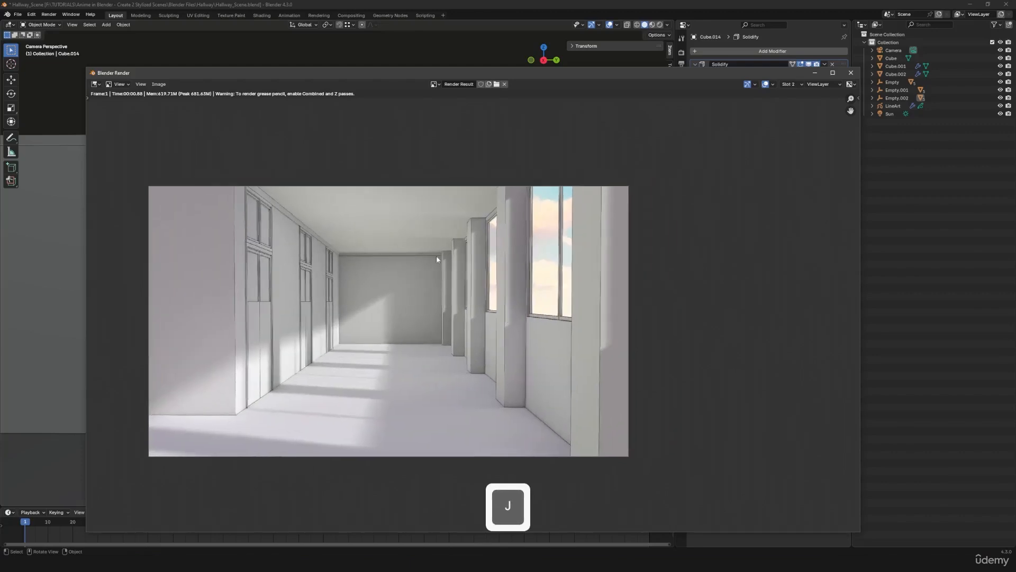
{"action": "middle_click_drag", "start_coordinate": [526, 364], "coordinate": [471, 362]}
{"action": "scroll", "coordinate": [474, 361], "scroll_direction": "up", "scroll_amount": 1}
{"action": "middle_click_drag", "start_coordinate": [511, 327], "coordinate": [481, 358]}
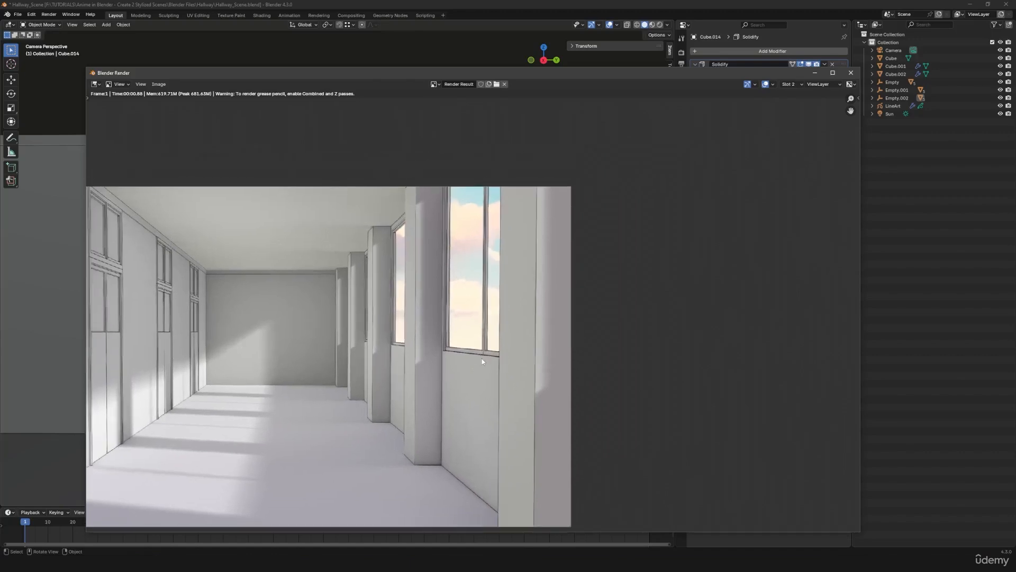
{"action": "scroll", "coordinate": [480, 359], "scroll_direction": "up", "scroll_amount": 1}
{"action": "scroll", "coordinate": [480, 362], "scroll_direction": "up", "scroll_amount": 1}
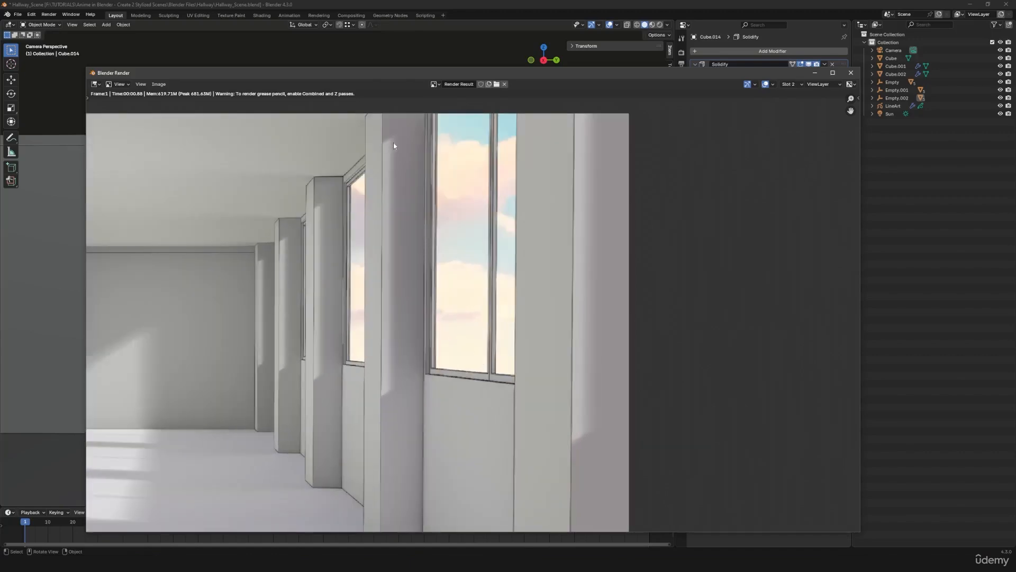
{"action": "middle_click_drag", "start_coordinate": [317, 204], "coordinate": [399, 232]}
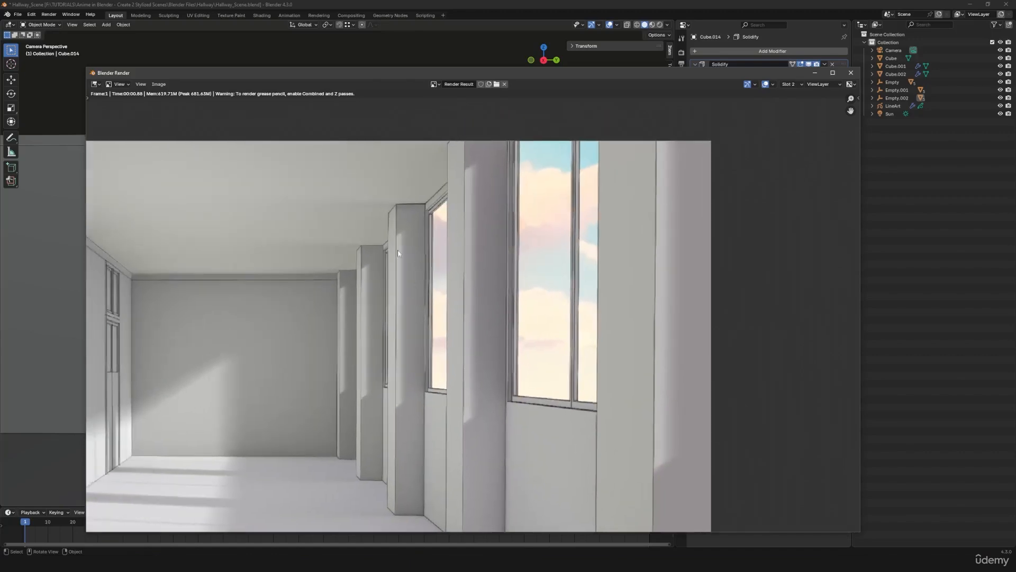
{"action": "left_click", "coordinate": [850, 72]}
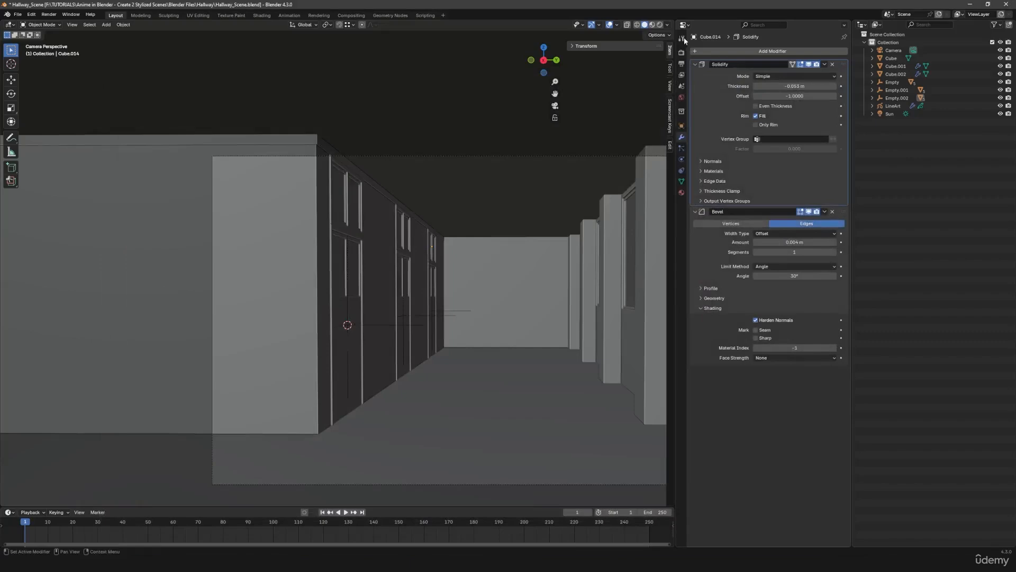
Step: Switch to rendered shading through the camera and try rotating the Sun light about the global Z axis
{"action": "left_click", "coordinate": [660, 24]}
{"action": "middle_click_drag", "start_coordinate": [553, 288], "coordinate": [528, 293]}
{"action": "key", "text": "KP_0"}
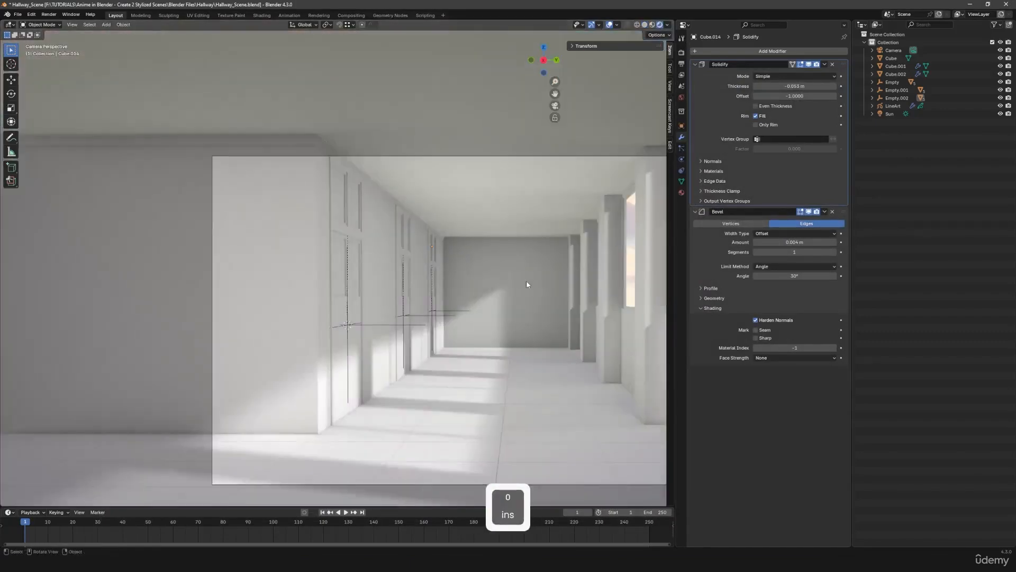
{"action": "left_click", "coordinate": [889, 115]}
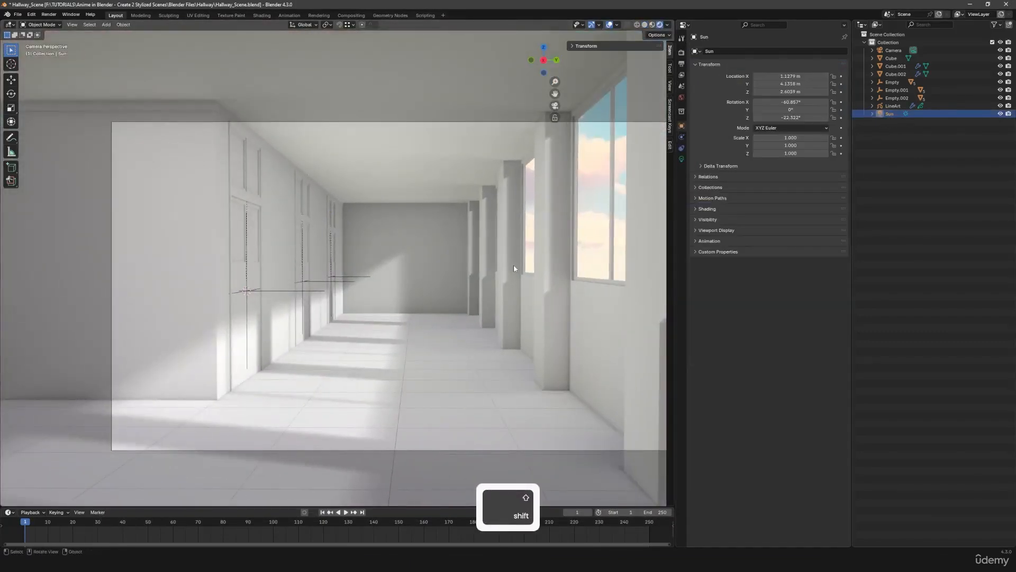
{"action": "key", "text": "r"}
{"action": "key", "text": "z"}
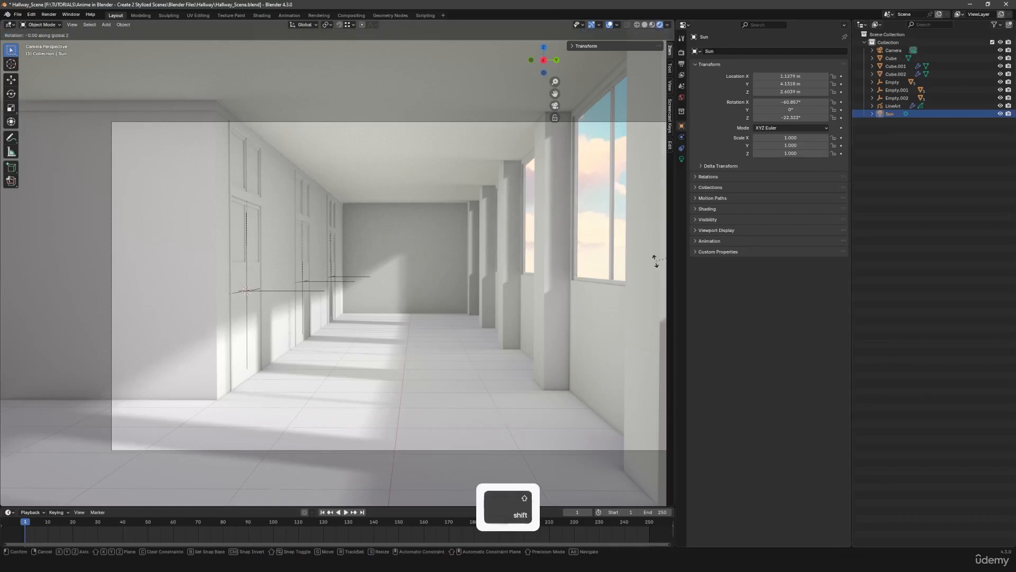
{"action": "left_click", "coordinate": [656, 261]}
Step: Try larger rotations of the Sun light about the global Z axis while viewing the hallway from outside
{"action": "scroll", "coordinate": [503, 318], "scroll_direction": "down", "scroll_amount": 3}
{"action": "middle_click_drag", "start_coordinate": [503, 318], "coordinate": [492, 319]}
{"action": "scroll", "coordinate": [489, 319], "scroll_direction": "down", "scroll_amount": 4}
{"action": "key", "text": "r"}
{"action": "key", "text": "z"}
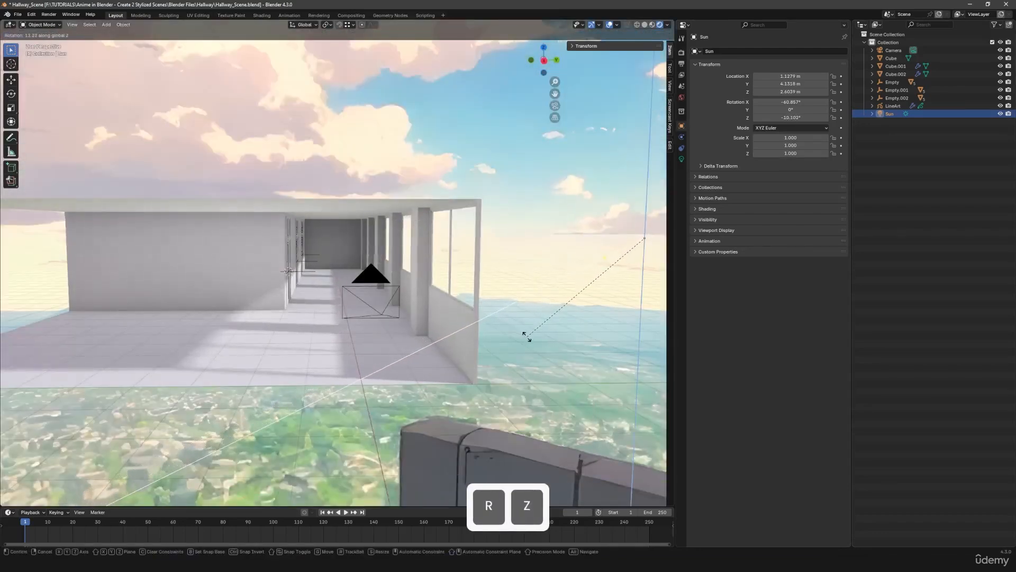
{"action": "left_click", "coordinate": [421, 210]}
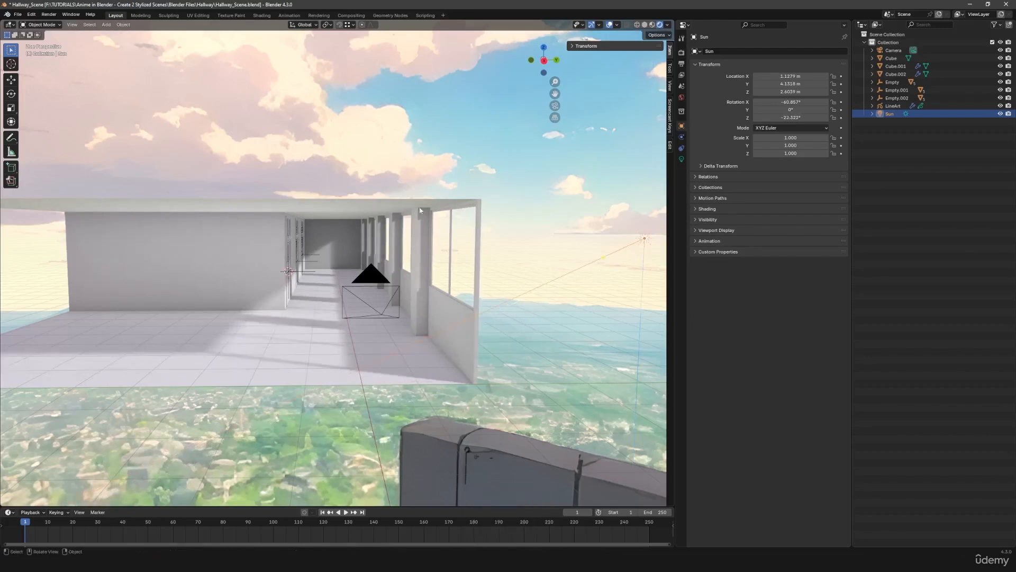
Step: Rotate the Sun light about the global Z axis to a Z rotation of about -40.3°
{"action": "key", "text": "r"}
{"action": "key", "text": "z"}
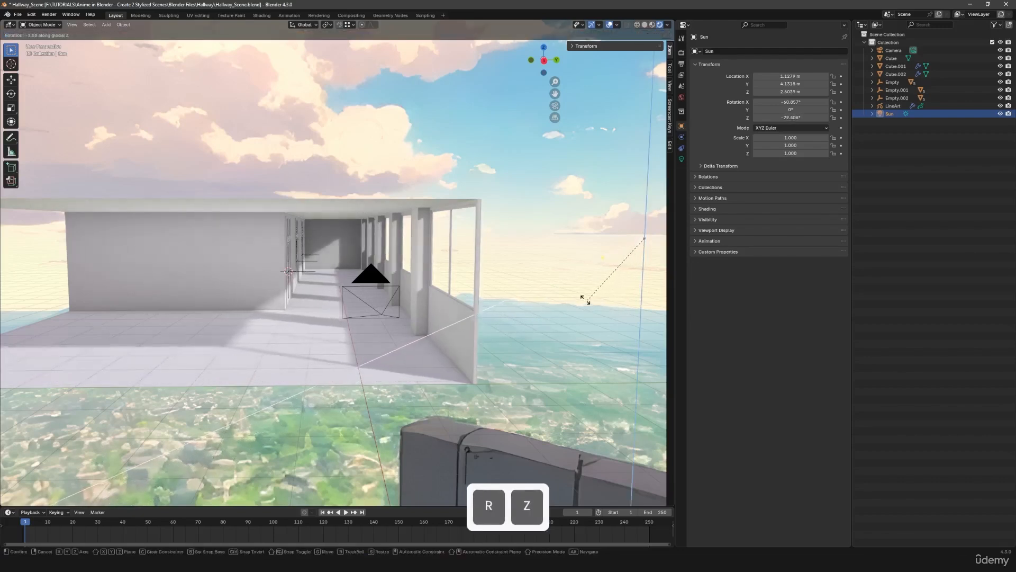
{"action": "key", "text": "shift"}
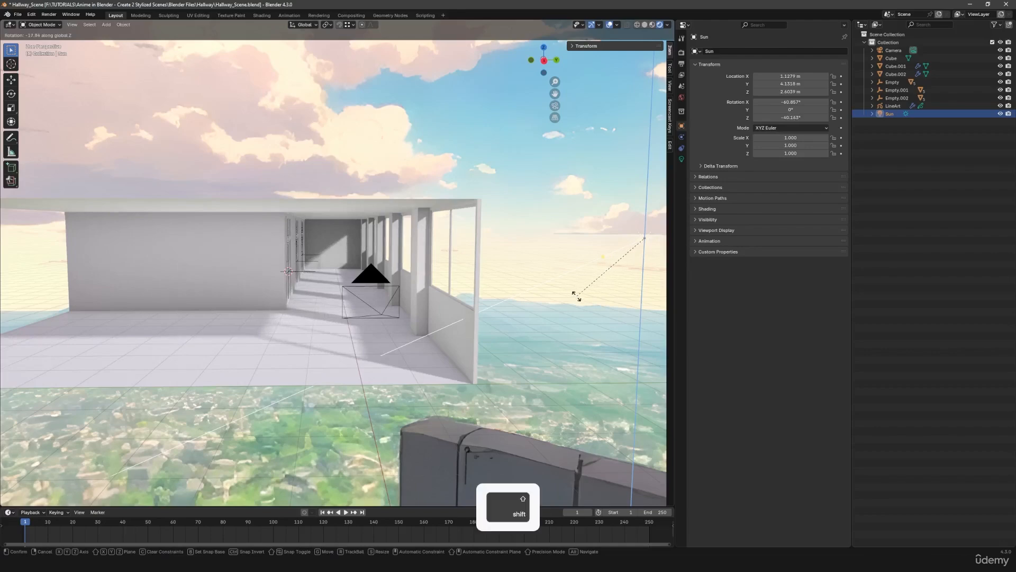
{"action": "left_click", "coordinate": [566, 294]}
{"action": "scroll", "coordinate": [496, 309], "scroll_direction": "up", "scroll_amount": 8}
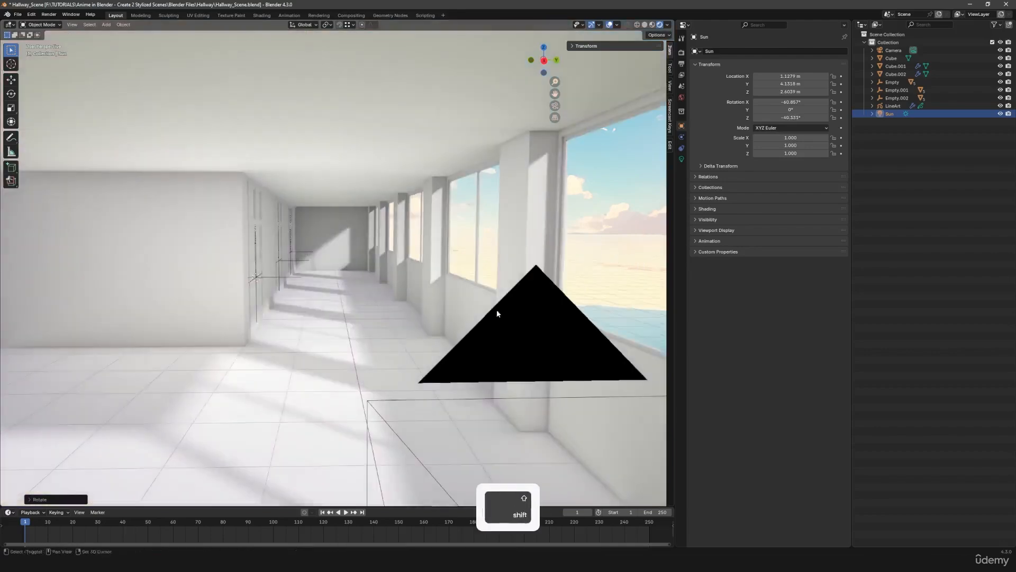
Step: Step back through the Sun rotations and restore the latest one to compare the light inside the hallway
{"action": "key", "text": "ctrl+z"}
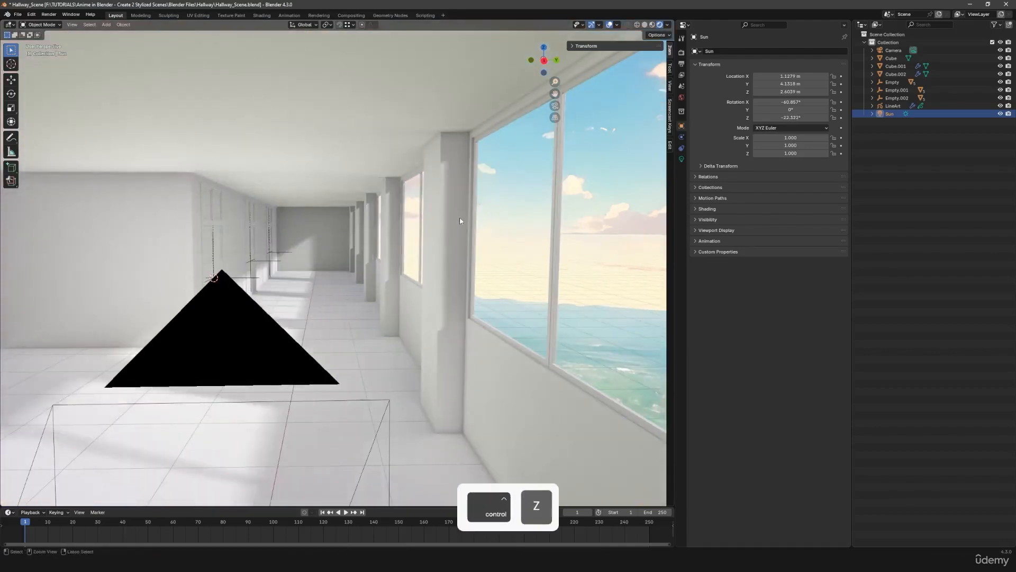
{"action": "middle_click_drag", "start_coordinate": [440, 219], "coordinate": [435, 236]}
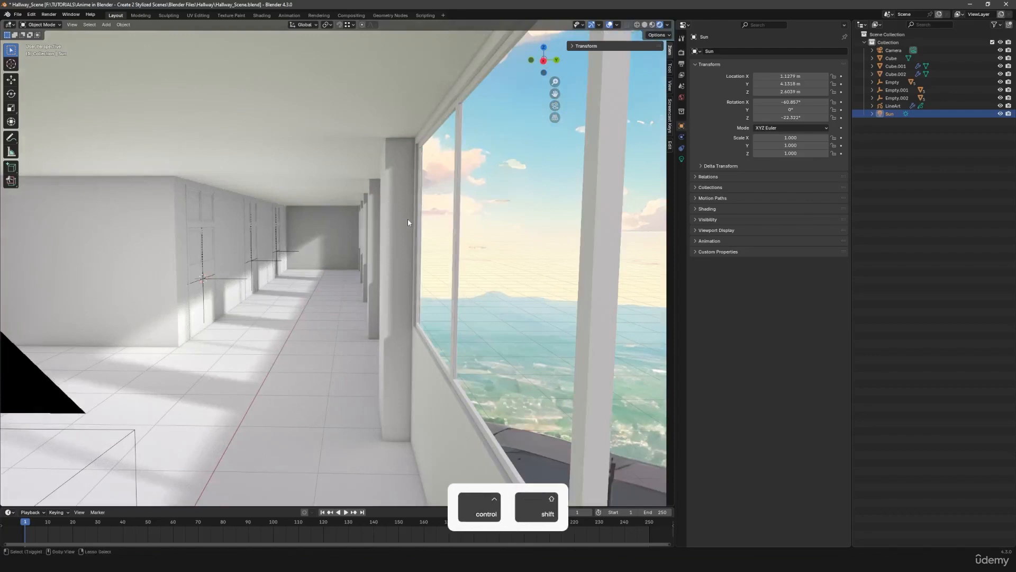
{"action": "key", "text": "ctrl+shift+z"}
{"action": "key", "text": "a"}
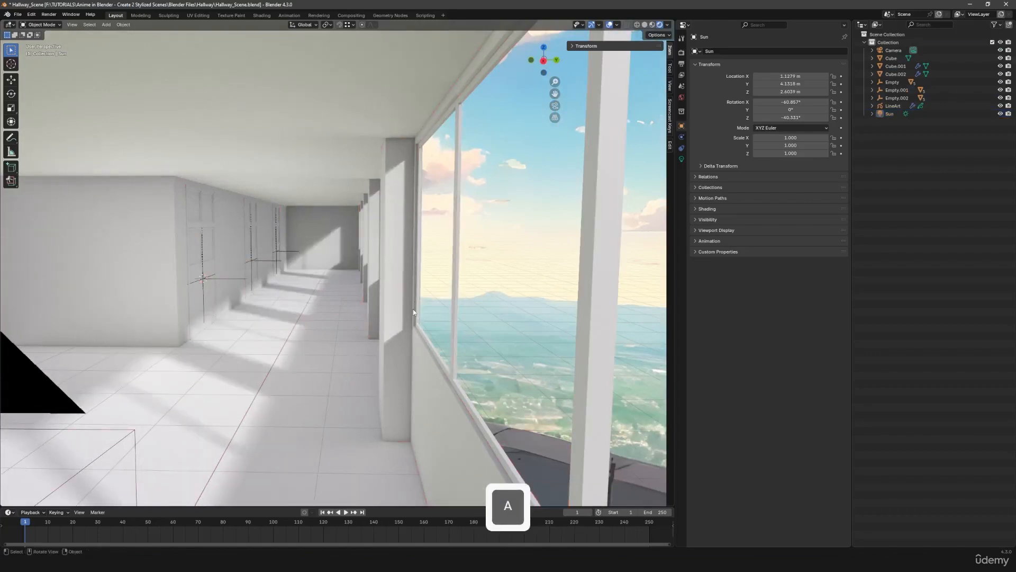
Step: Tilt the Sun light slightly about the global X axis to an X rotation of about -62.5°
{"action": "scroll", "coordinate": [413, 312], "scroll_direction": "down", "scroll_amount": 8}
{"action": "key", "text": "r"}
{"action": "key", "text": "x"}
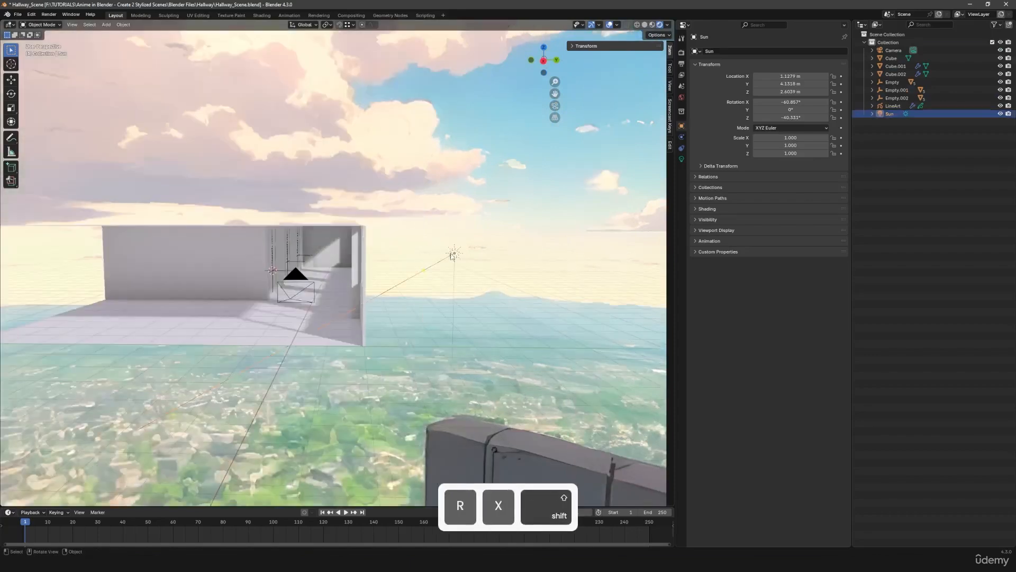
{"action": "scroll", "coordinate": [454, 256], "scroll_direction": "up", "scroll_amount": 2}
{"action": "key", "text": "r"}
{"action": "key", "text": "x"}
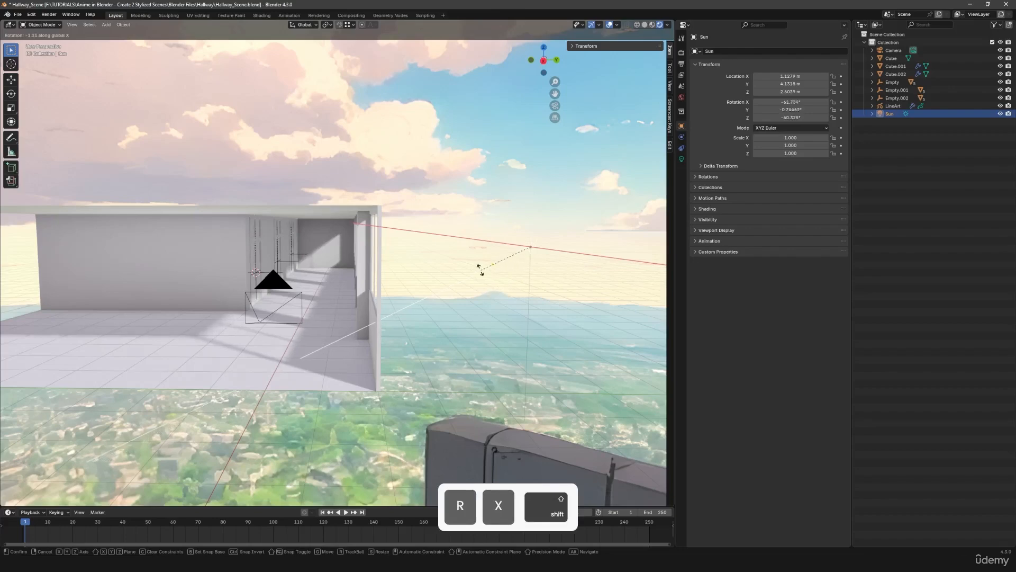
{"action": "left_click", "coordinate": [473, 241]}
{"action": "key", "text": "a"}
{"action": "key", "text": "a"}
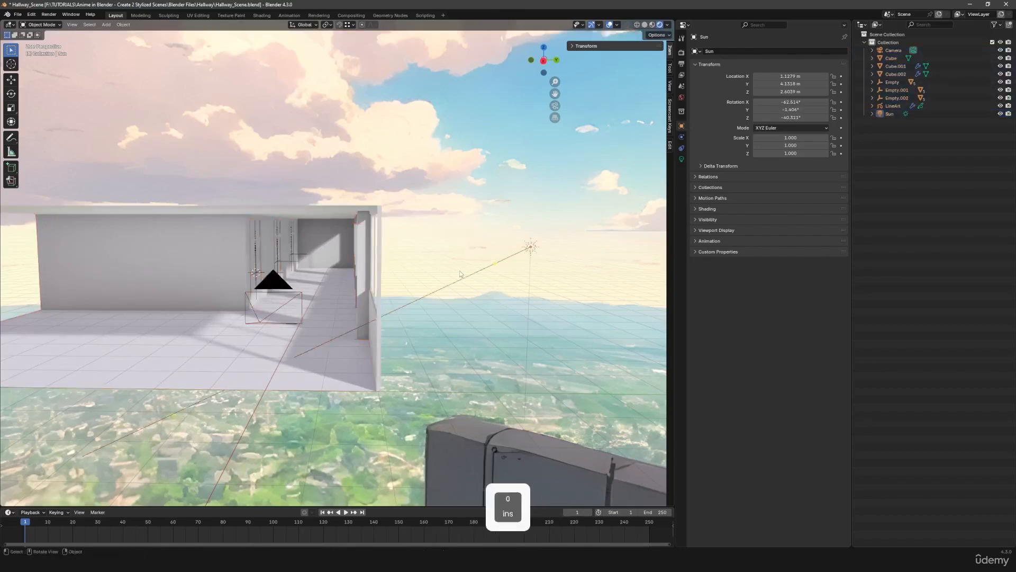
Step: Return to the camera view and render the hallway with the new sunlight into slot 1
{"action": "key", "text": "KP_0"}
{"action": "key", "text": "Home"}
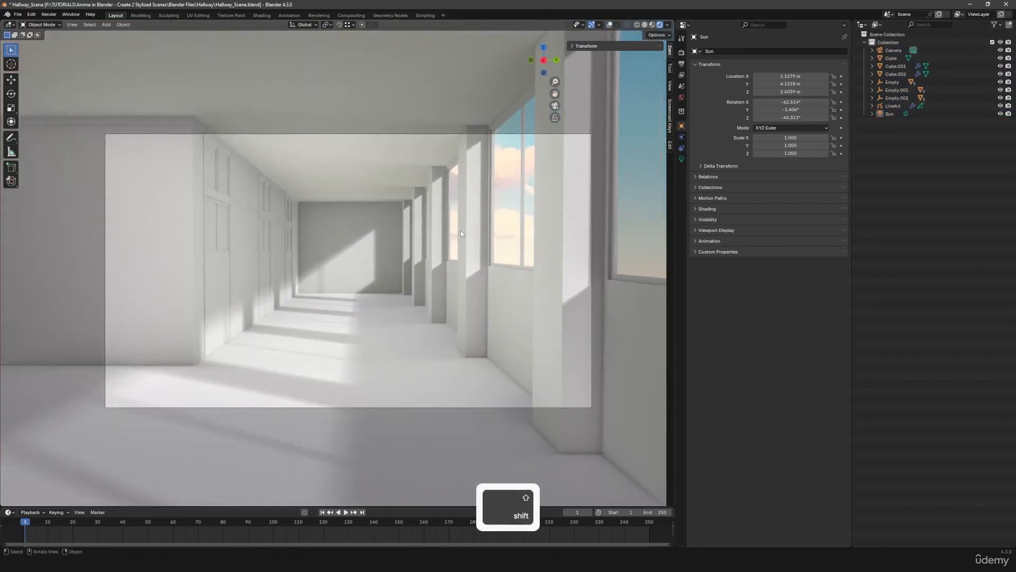
{"action": "key", "text": "F11"}
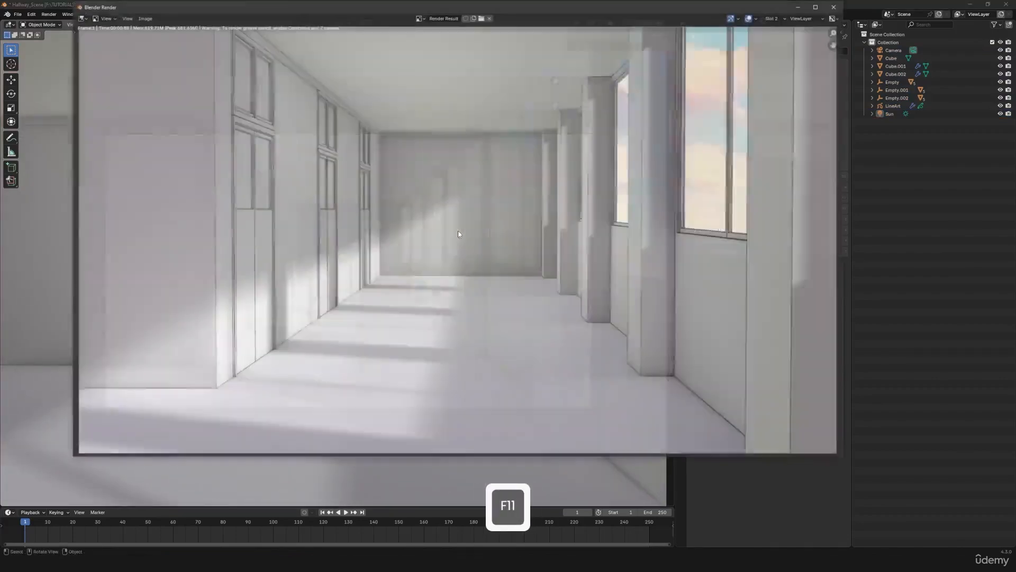
{"action": "key", "text": "j"}
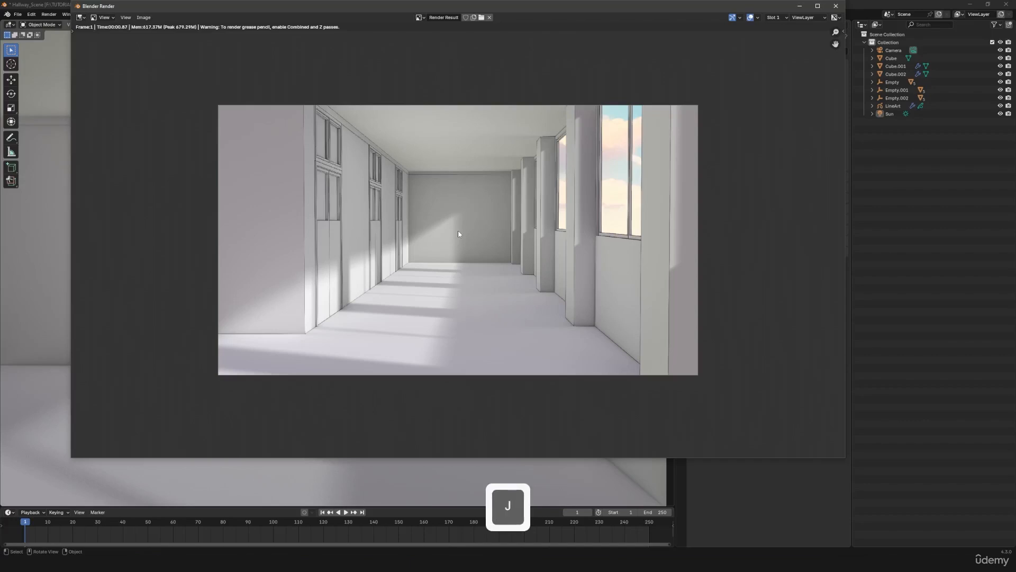
{"action": "key", "text": "F12"}
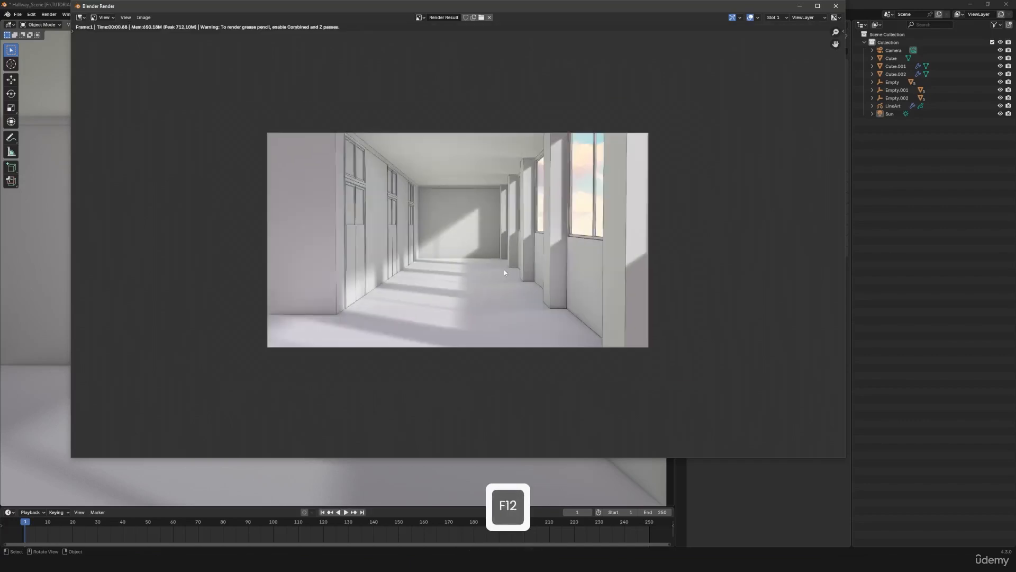
Step: Compare the renders in slot 1 and slot 2 for the sunlight on the back wall, pillars and doors
{"action": "key", "text": "j"}
{"action": "key", "text": "j"}
{"action": "key", "text": "j"}
{"action": "scroll", "coordinate": [504, 271], "scroll_direction": "down", "scroll_amount": 1}
{"action": "middle_click_drag", "start_coordinate": [504, 270], "coordinate": [461, 324]}
{"action": "scroll", "coordinate": [462, 325], "scroll_direction": "up", "scroll_amount": 3}
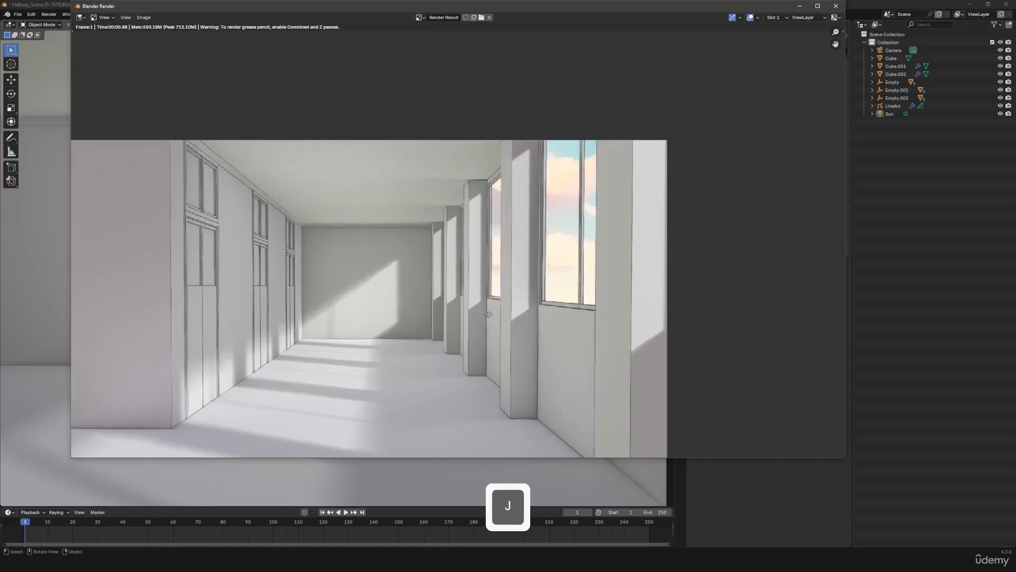
{"action": "scroll", "coordinate": [491, 315], "scroll_direction": "down", "scroll_amount": 3}
{"action": "key", "text": "j"}
{"action": "key", "text": "j"}
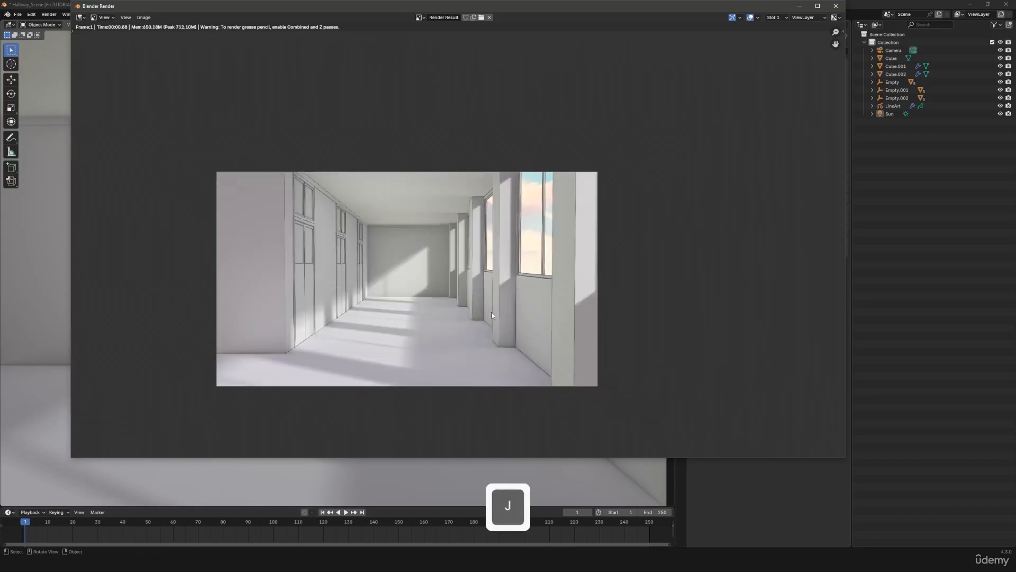
Step: Close the render and save the Hallway_Scene.blend file
{"action": "scroll", "coordinate": [491, 315], "scroll_direction": "down", "scroll_amount": 2}
{"action": "scroll", "coordinate": [491, 311], "scroll_direction": "up", "scroll_amount": 1}
{"action": "left_click", "coordinate": [836, 6]}
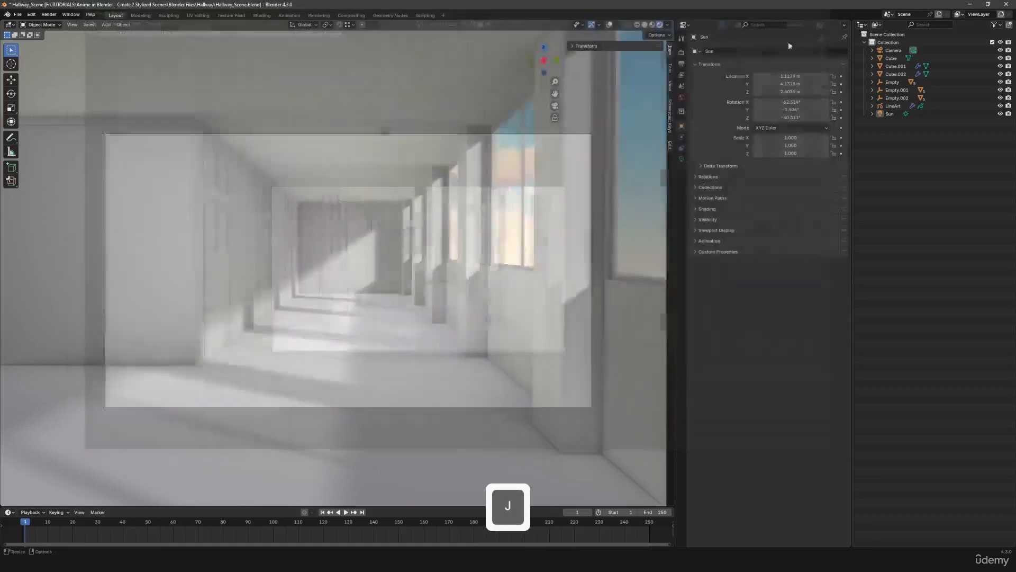
{"action": "key", "text": "ctrl+s"}
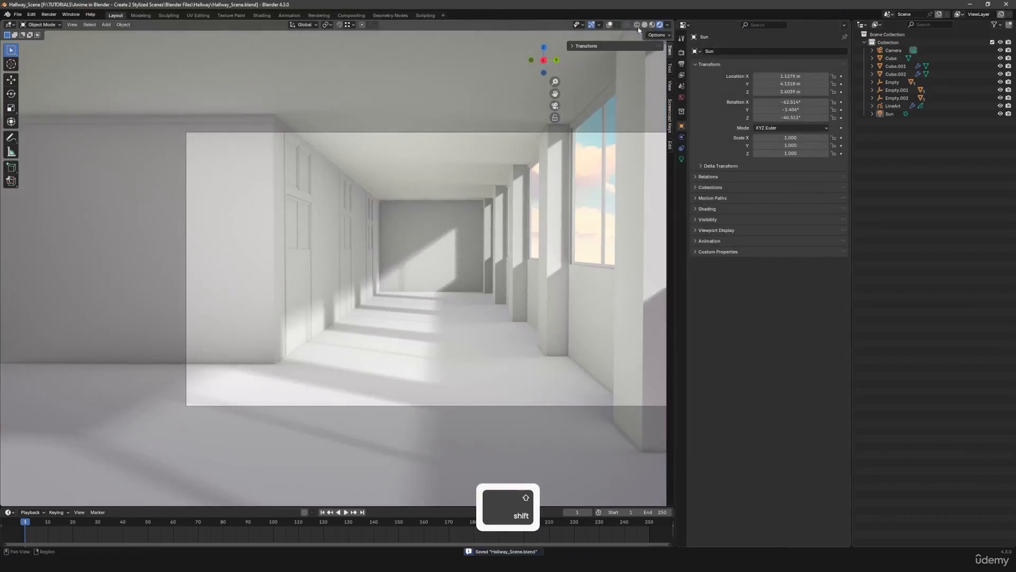
Step: Switch to solid shading with overlays shown and bring the first hallway door into close view
{"action": "key", "text": "z"}
{"action": "mouse_move", "coordinate": [398, 293]}
{"action": "middle_mouse_down", "text": "shift"}
{"action": "mouse_move", "coordinate": [453, 261]}
{"action": "mouse_move", "coordinate": [377, 291]}
{"action": "mouse_move", "coordinate": [428, 339]}
{"action": "mouse_move", "coordinate": [382, 337]}
{"action": "mouse_move", "coordinate": [363, 363]}
{"action": "mouse_move", "coordinate": [245, 323]}
{"action": "middle_mouse_up", "text": "shift"}
{"action": "left_click", "coordinate": [245, 323]}
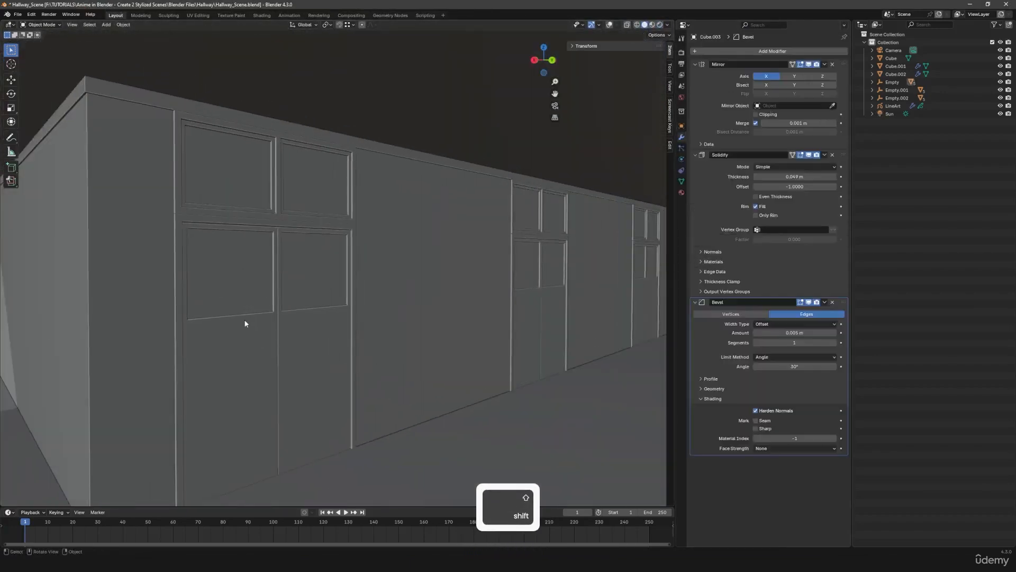
{"action": "left_click", "coordinate": [608, 26]}
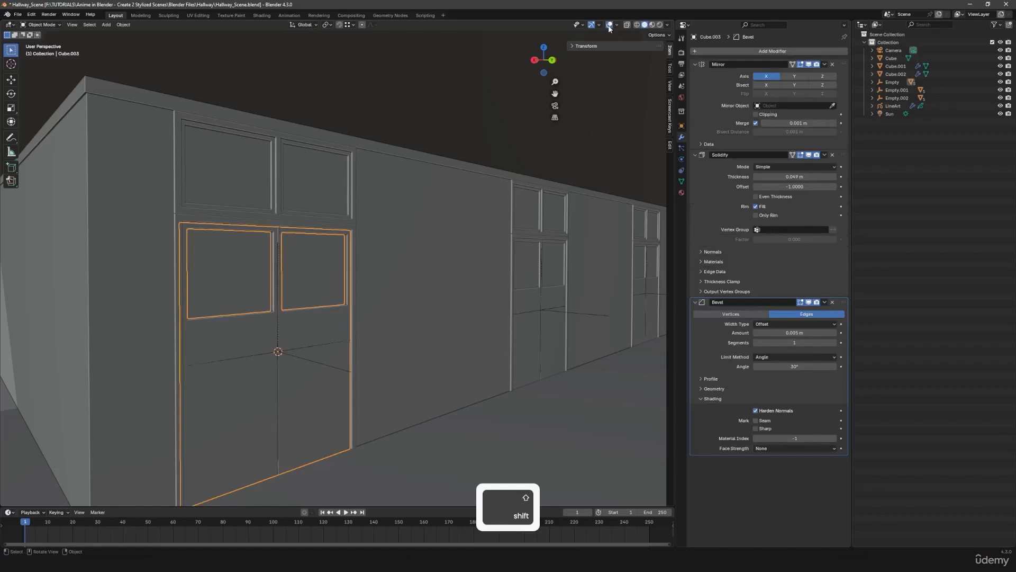
{"action": "left_click", "coordinate": [240, 275], "text": "shift"}
{"action": "middle_click_drag", "start_coordinate": [309, 319], "coordinate": [392, 347]}
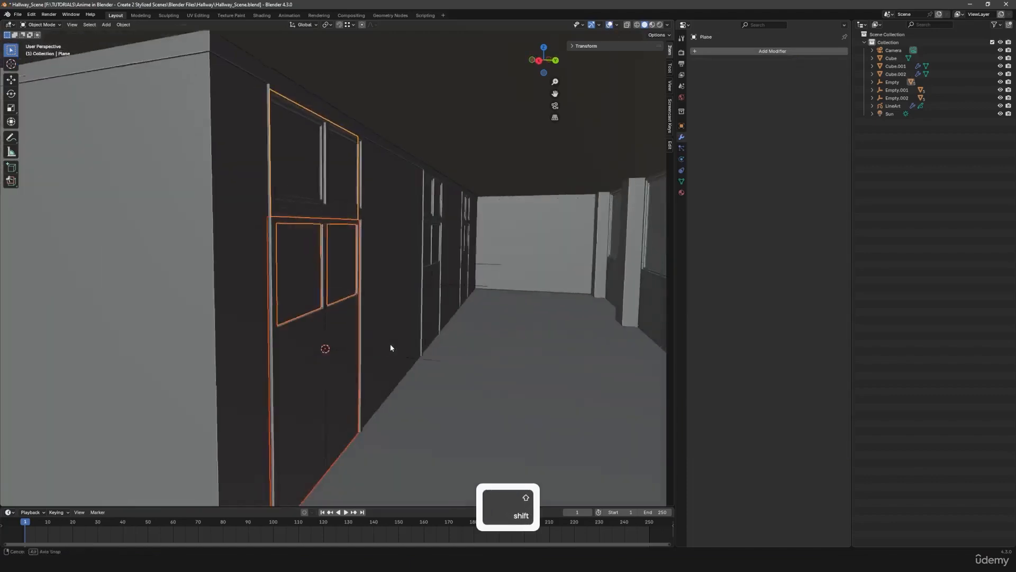
Step: Duplicate the first door with its frame and window panes, and move the copy along Y into the hallway
{"action": "middle_click_drag", "start_coordinate": [502, 302], "coordinate": [362, 345]}
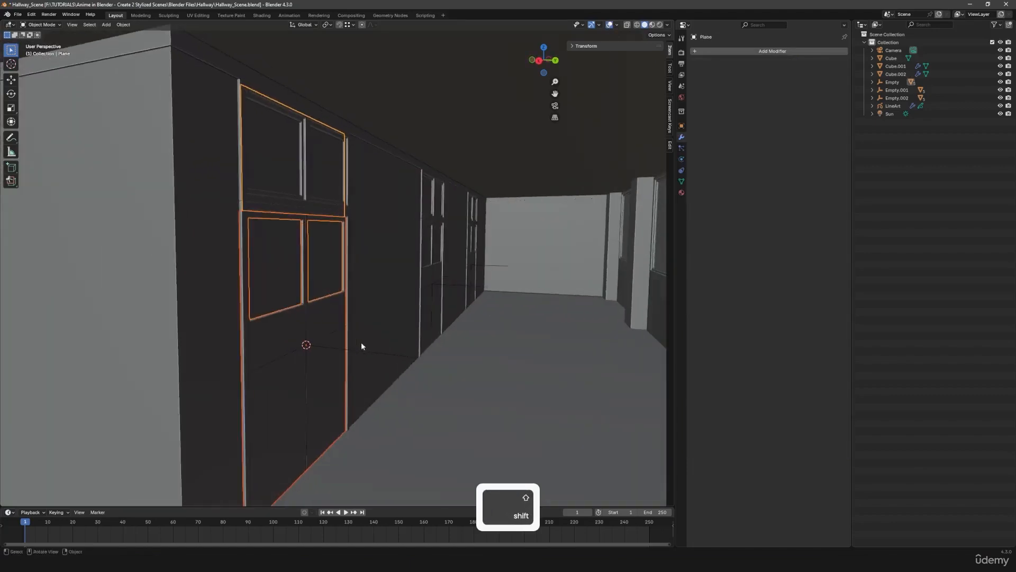
{"action": "left_click", "coordinate": [251, 213]}
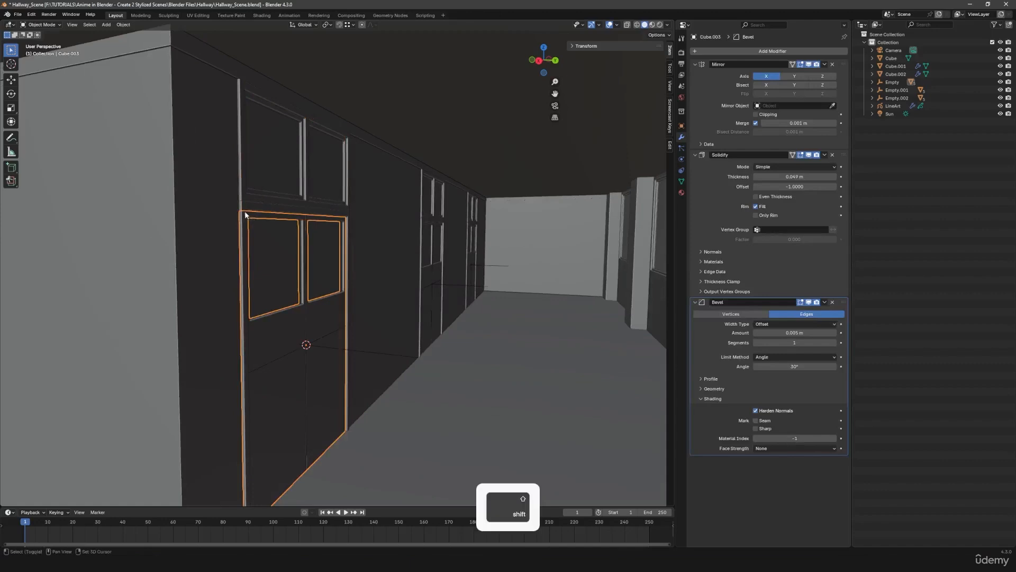
{"action": "left_click", "coordinate": [247, 215], "text": "shift"}
{"action": "left_click", "coordinate": [276, 242], "text": "shift"}
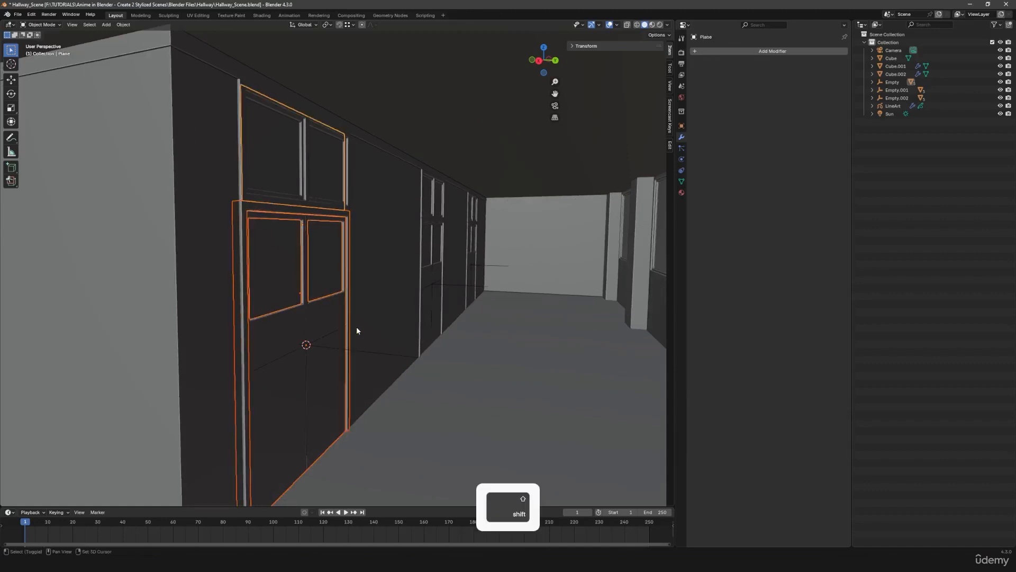
{"action": "key", "text": "shift+d"}
{"action": "key", "text": "x"}
{"action": "key", "text": "y"}
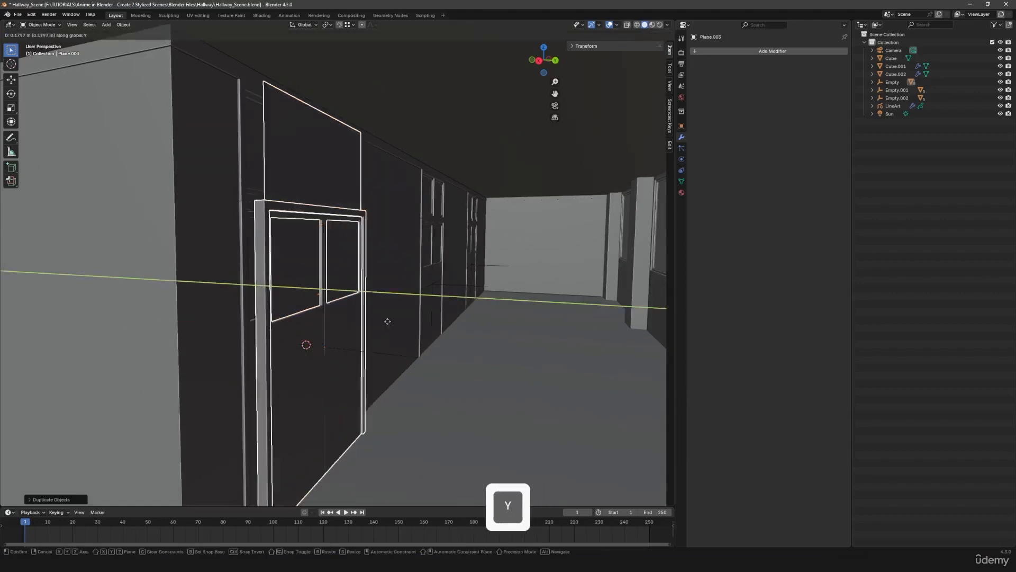
{"action": "left_click", "coordinate": [521, 354]}
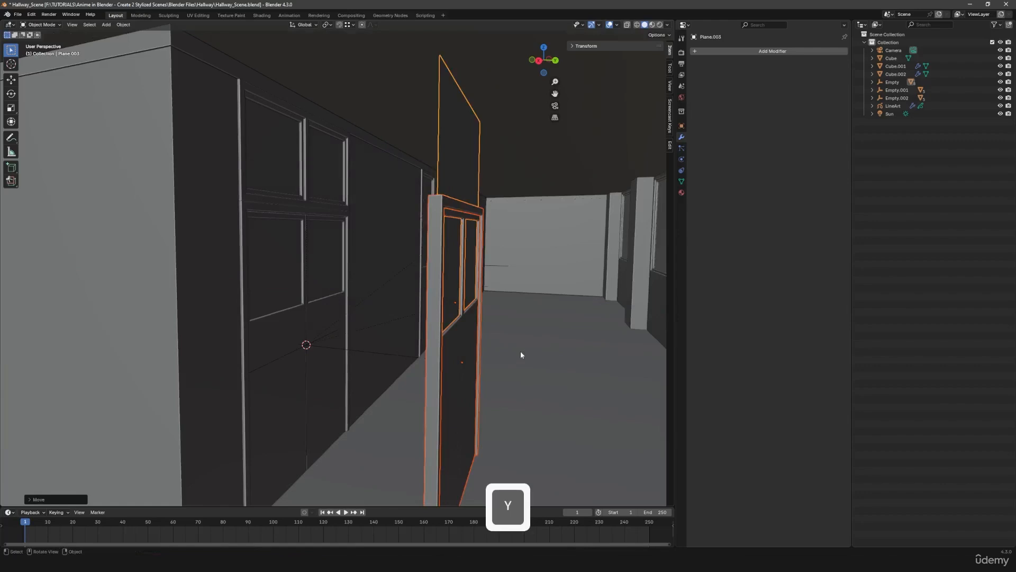
Step: Rotate the copied door by -90° about the global Z axis
{"action": "key", "text": "KP_9"}
{"action": "key", "text": "KP_0"}
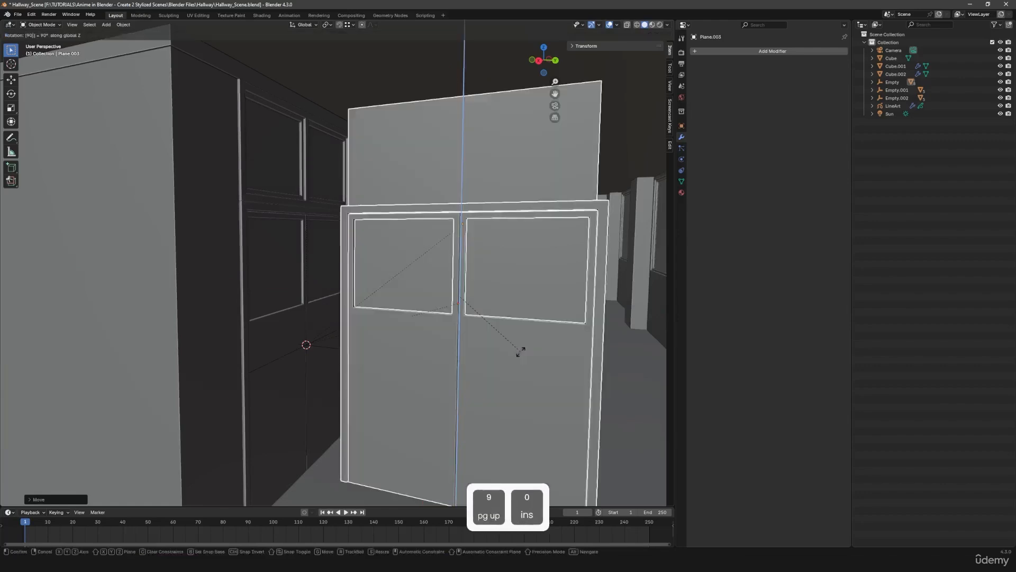
{"action": "key", "text": "KP_0"}
{"action": "key", "text": "r"}
{"action": "key", "text": "z"}
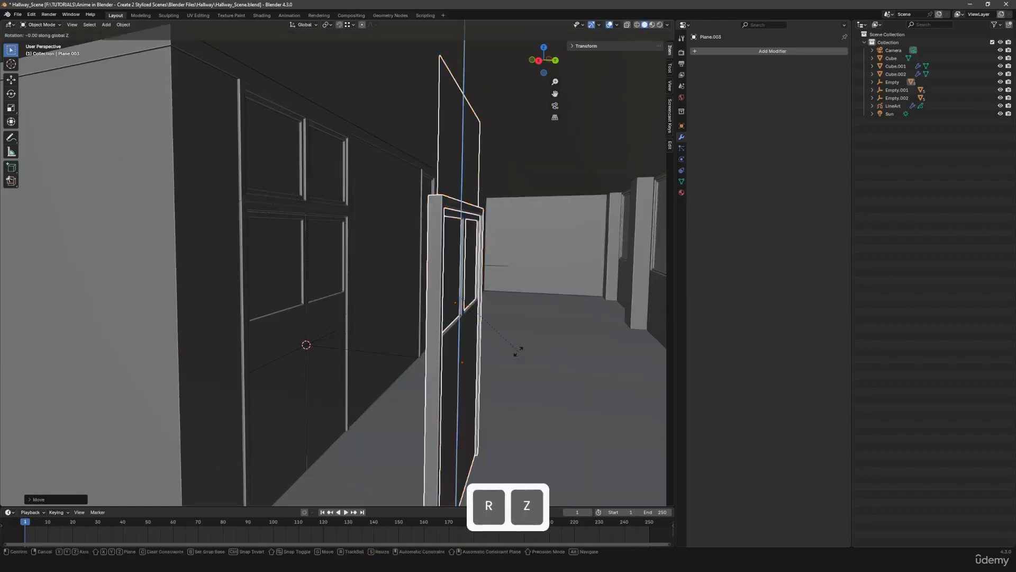
{"action": "key", "text": "KP_Subtract"}
{"action": "key", "text": "KP_9"}
{"action": "key", "text": "KP_0"}
{"action": "left_click", "coordinate": [519, 350]}
Step: Move the copied door about 14 m along the X axis to the far end of the hallway
{"action": "key", "text": "g"}
{"action": "key", "text": "x"}
{"action": "right_click", "coordinate": [521, 349]}
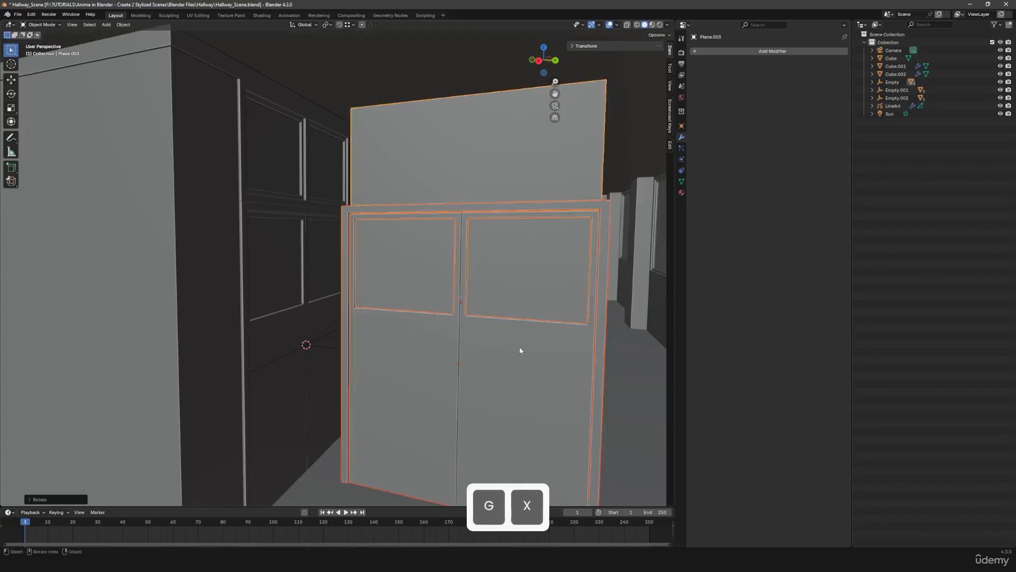
{"action": "scroll", "coordinate": [435, 355], "scroll_direction": "down", "scroll_amount": 4}
{"action": "key", "text": "g"}
{"action": "key", "text": "x"}
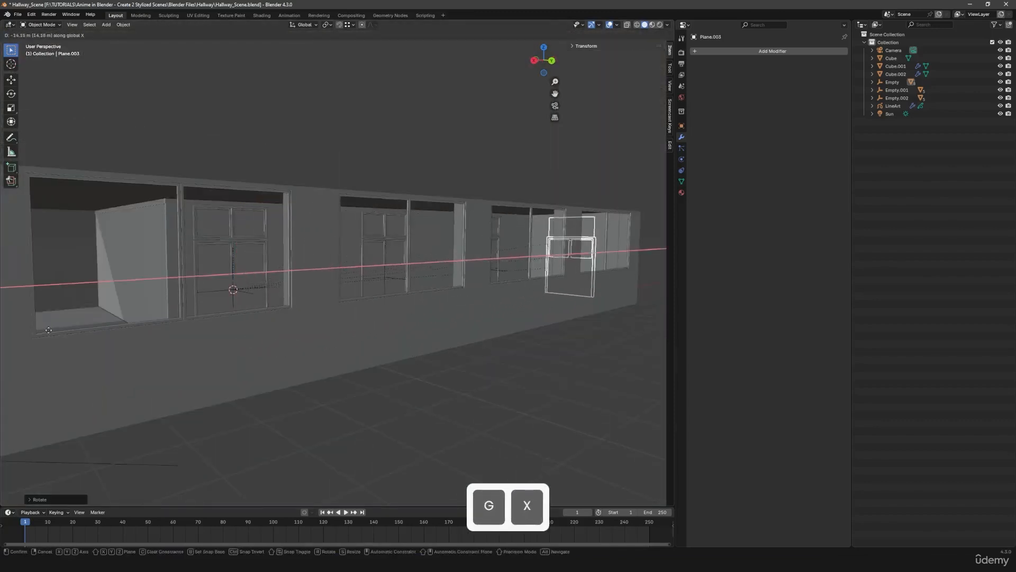
{"action": "left_click", "coordinate": [66, 330]}
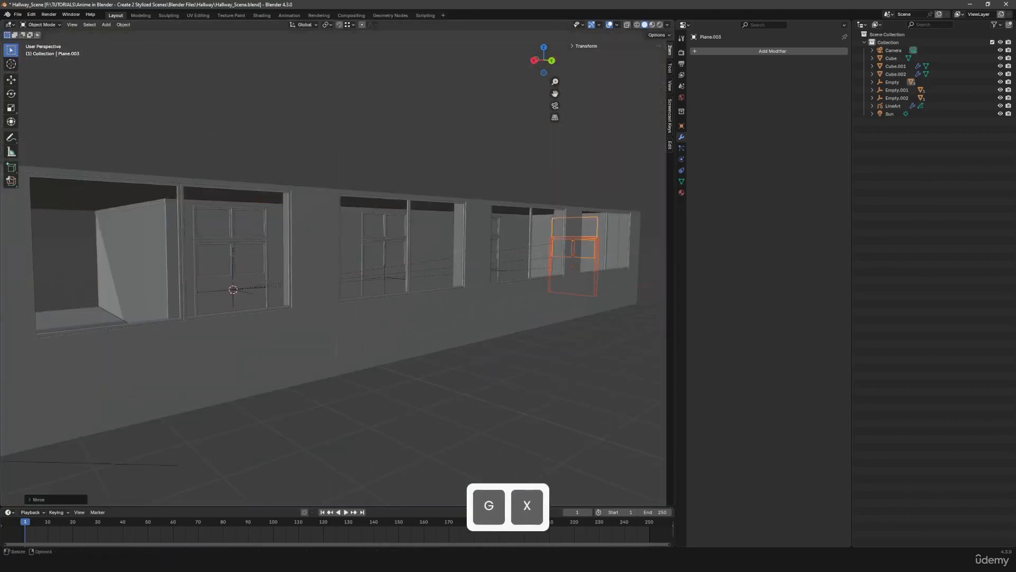
Step: Shift the copied door along the X axis so that it stands clear in front of the back wall
{"action": "middle_click_drag", "start_coordinate": [302, 319], "coordinate": [392, 293]}
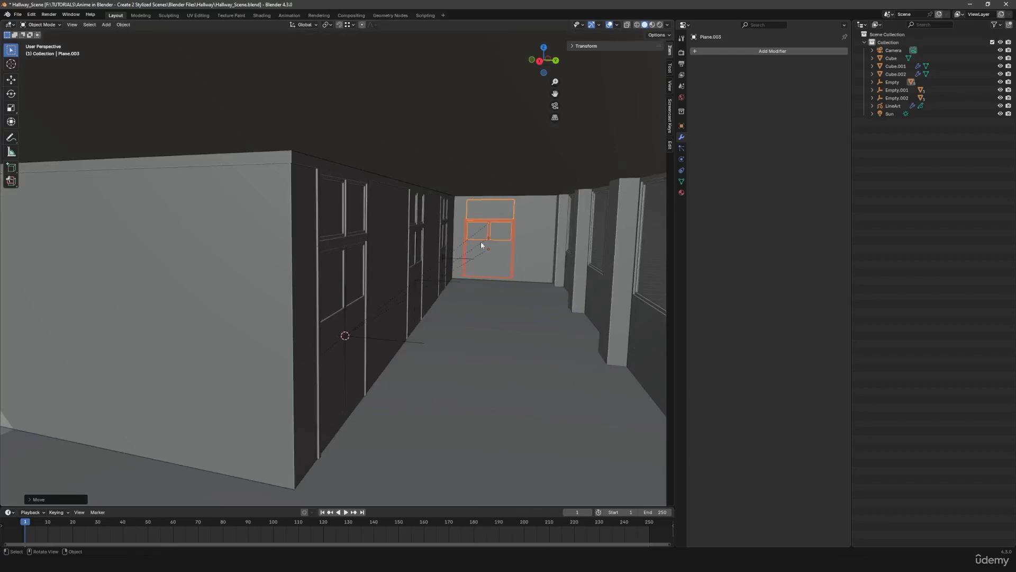
{"action": "middle_click_drag", "start_coordinate": [481, 245], "coordinate": [432, 276]}
{"action": "key", "text": "g"}
{"action": "key", "text": "x"}
{"action": "left_click", "coordinate": [431, 269]}
Step: Select the empty at the first door and try moving it
{"action": "left_click", "coordinate": [295, 341], "text": "shift"}
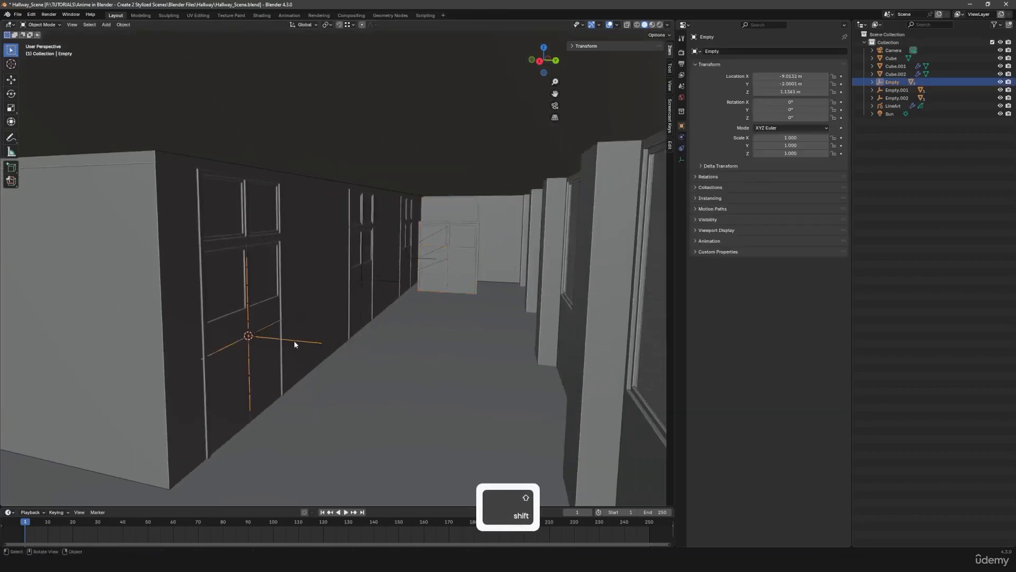
{"action": "left_click", "coordinate": [294, 342]}
{"action": "key", "text": "g"}
{"action": "right_click", "coordinate": [273, 334]}
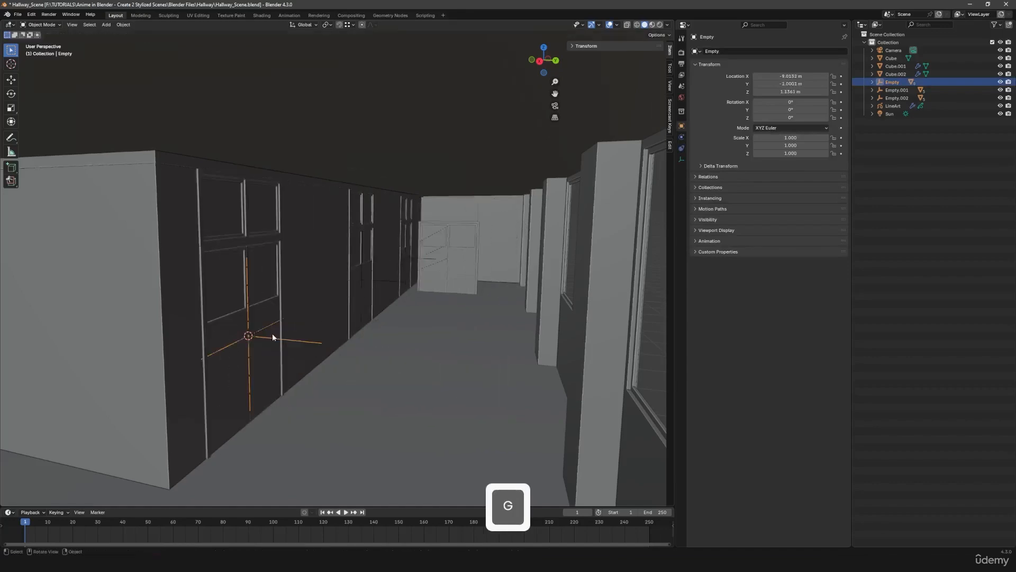
Step: Select all parts of the back-wall door and clear their parent while keeping the transformation
{"action": "middle_click_drag", "start_coordinate": [450, 245], "coordinate": [451, 287], "text": "shift"}
{"action": "scroll", "coordinate": [450, 287], "scroll_direction": "up", "scroll_amount": 2}
{"action": "scroll", "coordinate": [452, 287], "scroll_direction": "down", "scroll_amount": 1}
{"action": "left_click_drag", "start_coordinate": [361, 216], "coordinate": [419, 275]}
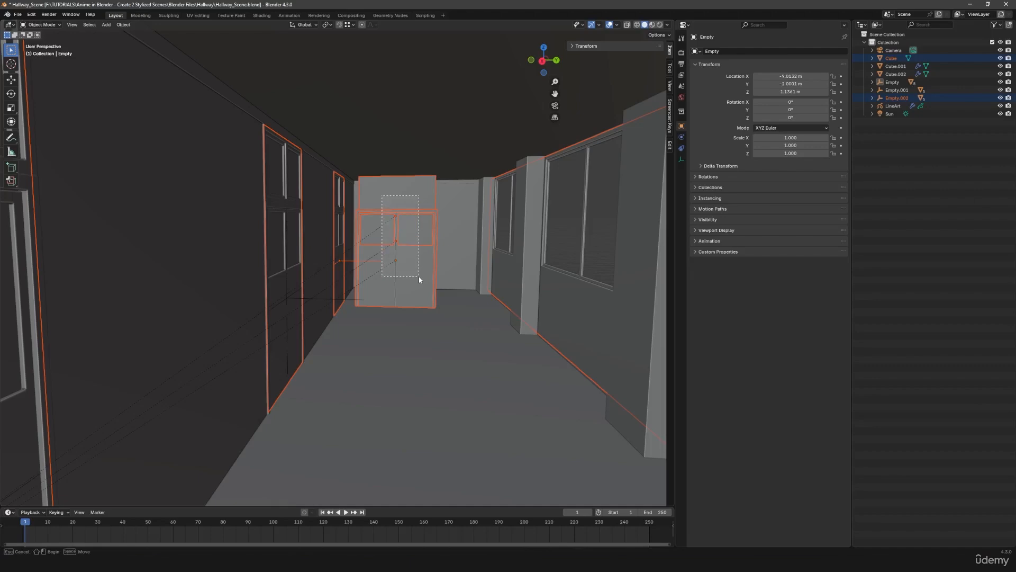
{"action": "left_click_drag", "start_coordinate": [475, 143], "coordinate": [474, 154], "text": "ctrl"}
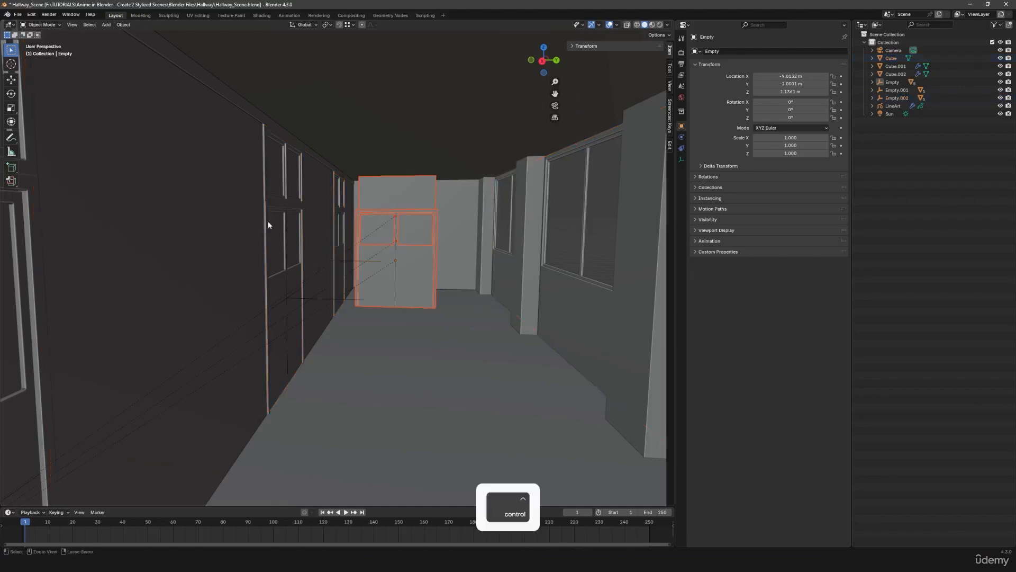
{"action": "left_click", "coordinate": [411, 275], "text": "shift"}
{"action": "right_click", "coordinate": [407, 269]}
{"action": "mouse_move", "coordinate": [407, 268]}
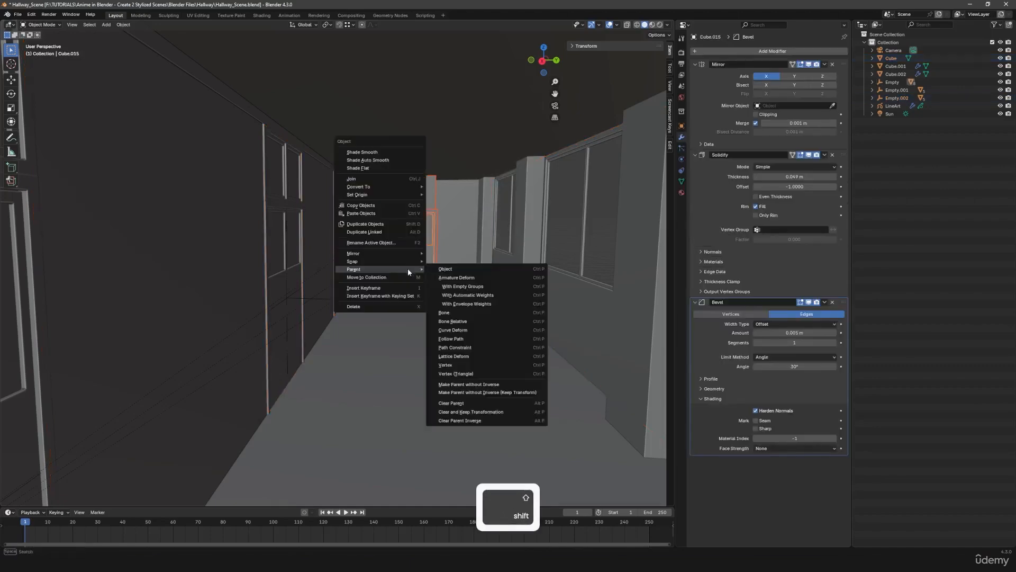
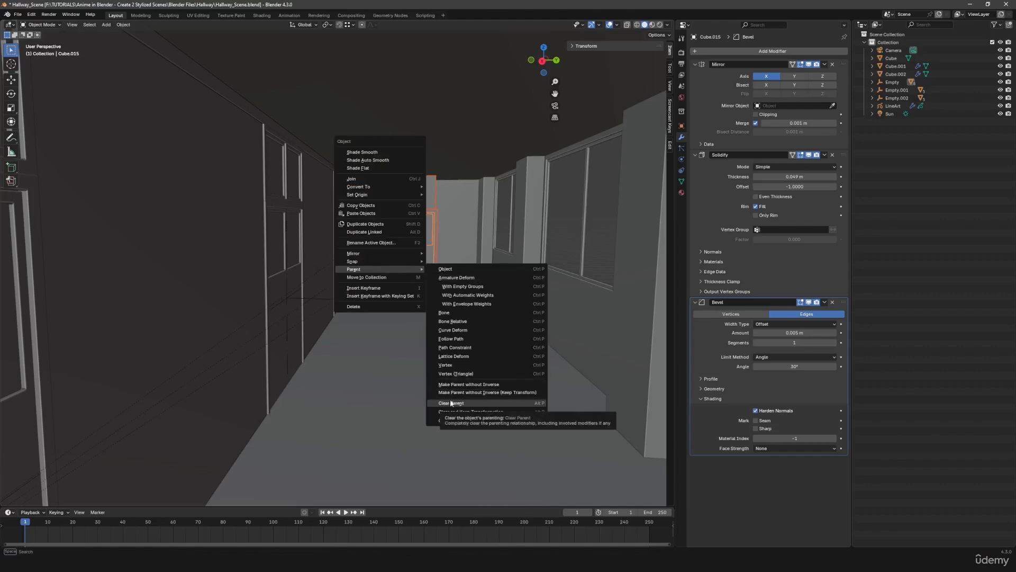
{"action": "left_click", "coordinate": [472, 413]}
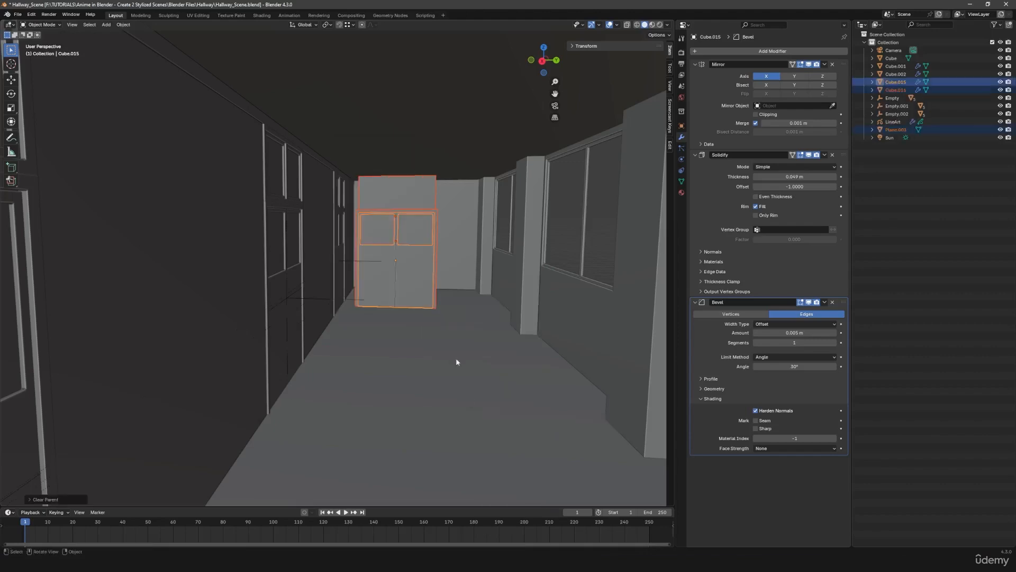
Step: Lower the top edge of the plane rising above the back door by about 0.8 m so it ends at the door frame's top
{"action": "middle_click_drag", "start_coordinate": [458, 363], "coordinate": [399, 348]}
{"action": "scroll", "coordinate": [421, 361], "scroll_direction": "up", "scroll_amount": 4}
{"action": "middle_click_drag", "start_coordinate": [462, 327], "coordinate": [434, 341], "text": "shift"}
{"action": "left_click", "coordinate": [428, 180]}
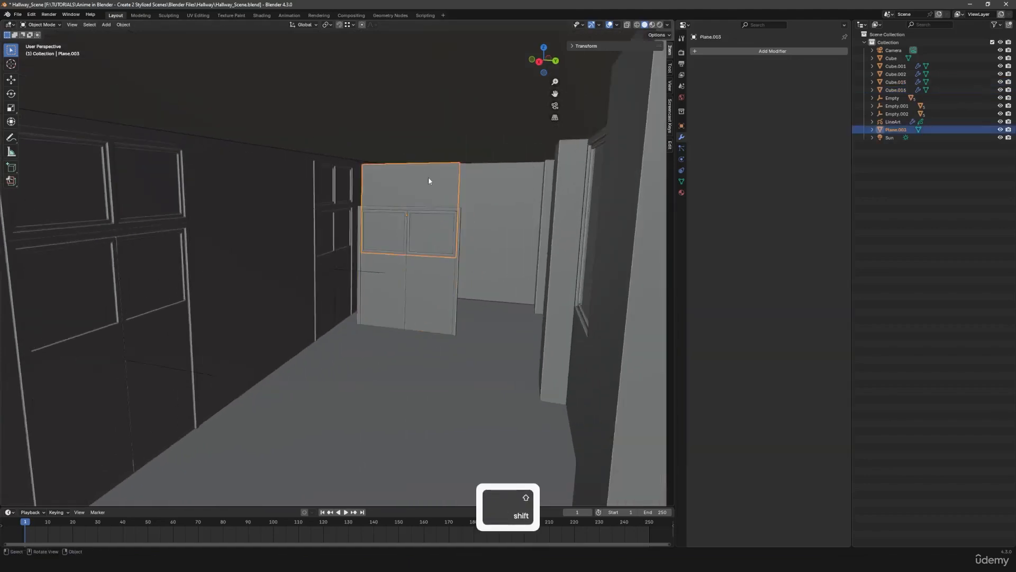
{"action": "key", "text": "KP_Decimal"}
{"action": "middle_click_drag", "start_coordinate": [404, 241], "coordinate": [415, 241]}
{"action": "key", "text": "Tab"}
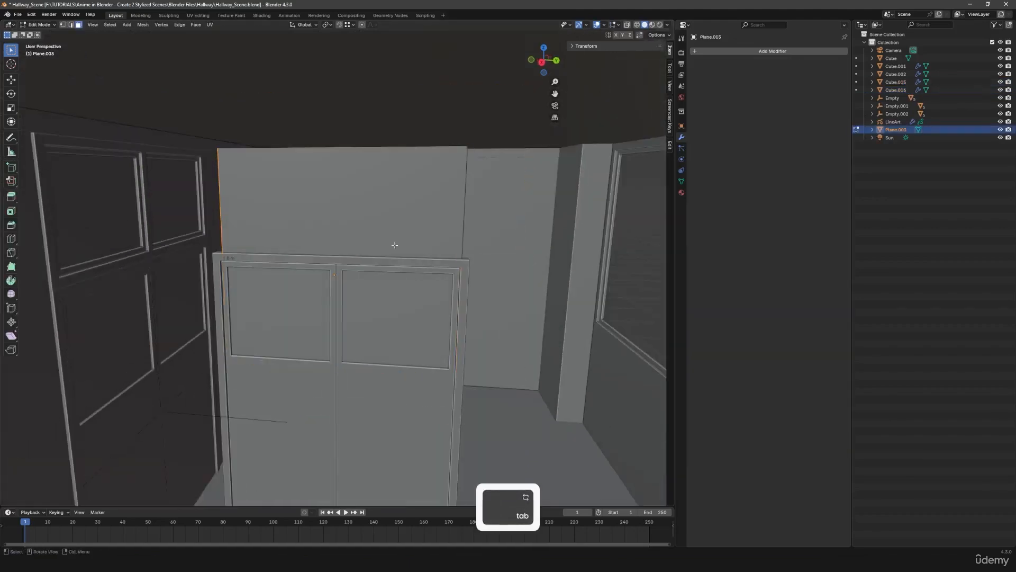
{"action": "key", "text": "2"}
{"action": "key", "text": "g"}
{"action": "key", "text": "z"}
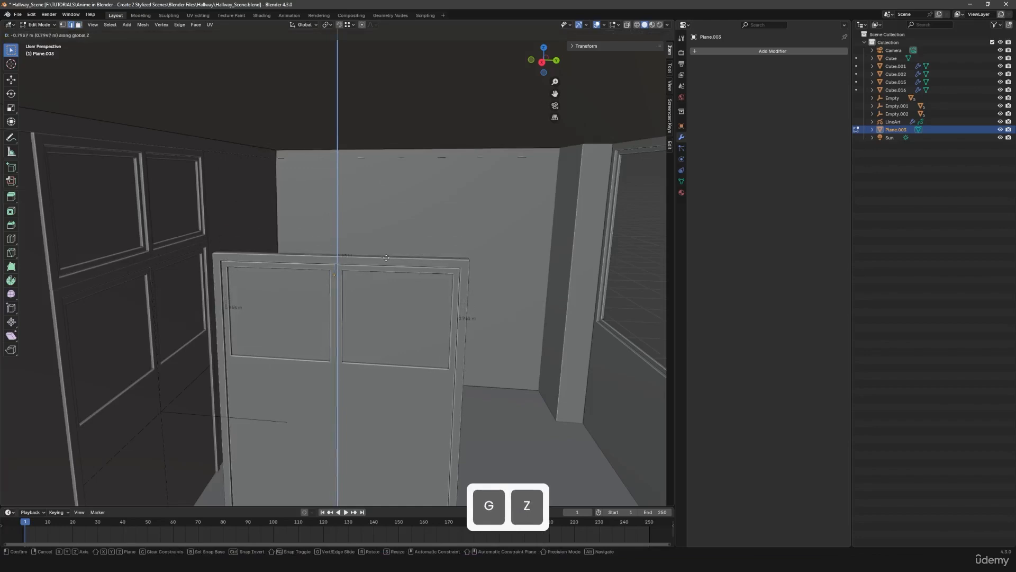
{"action": "key", "text": "shift"}
{"action": "left_click", "coordinate": [385, 261]}
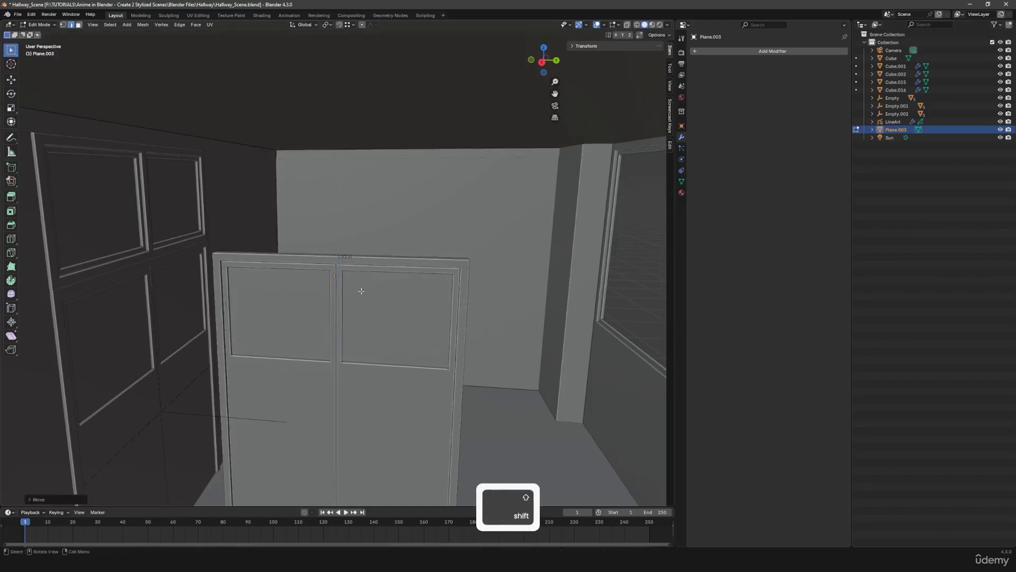
{"action": "key", "text": "Tab"}
Step: Select the door, its frame and the plane together and move them along the X axis to the back wall
{"action": "middle_click_drag", "start_coordinate": [360, 291], "coordinate": [342, 287]}
{"action": "left_click_drag", "start_coordinate": [297, 243], "coordinate": [362, 298]}
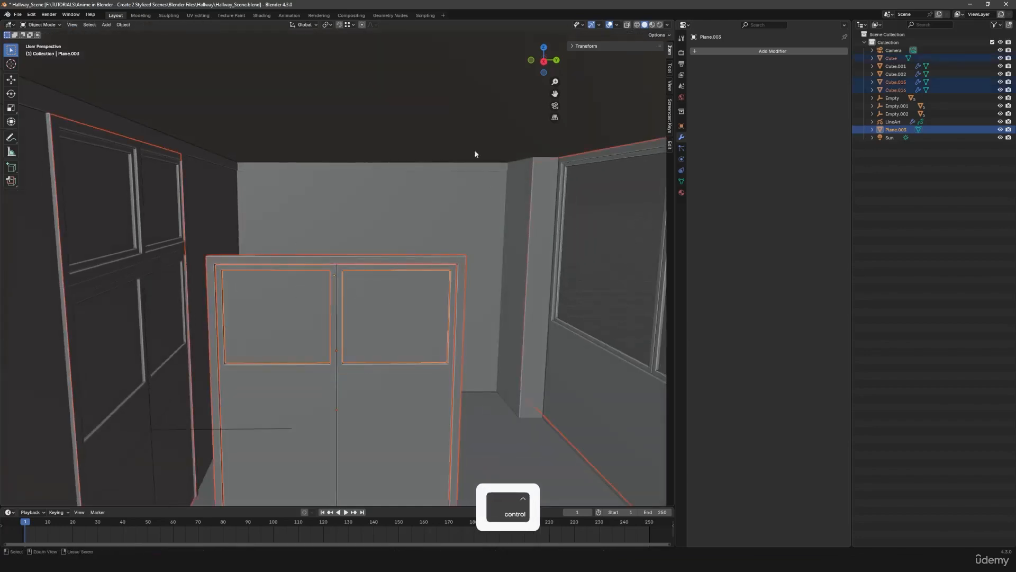
{"action": "left_click_drag", "start_coordinate": [581, 230], "coordinate": [470, 120], "text": "ctrl"}
{"action": "key", "text": "g"}
{"action": "key", "text": "x"}
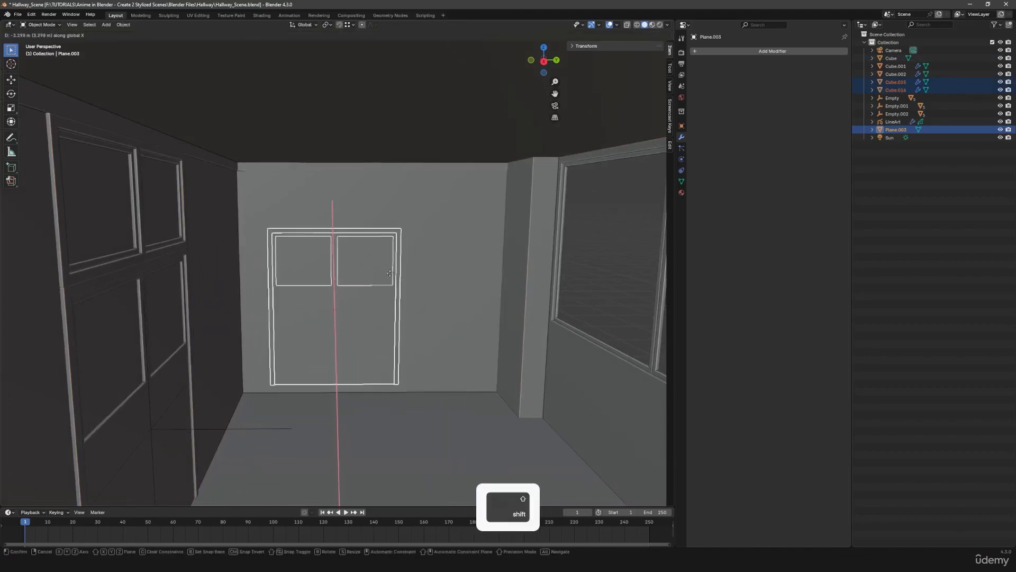
{"action": "left_click", "coordinate": [388, 293]}
Step: Lower the door slightly along the Z axis in camera view so that it meets the floor
{"action": "key", "text": "KP_0"}
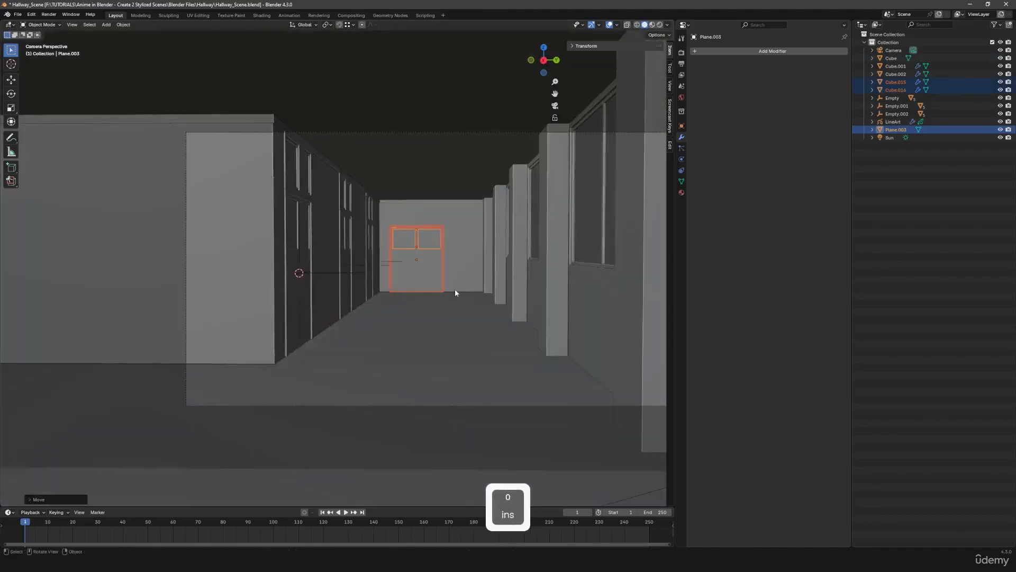
{"action": "key", "text": "g"}
{"action": "key", "text": "z"}
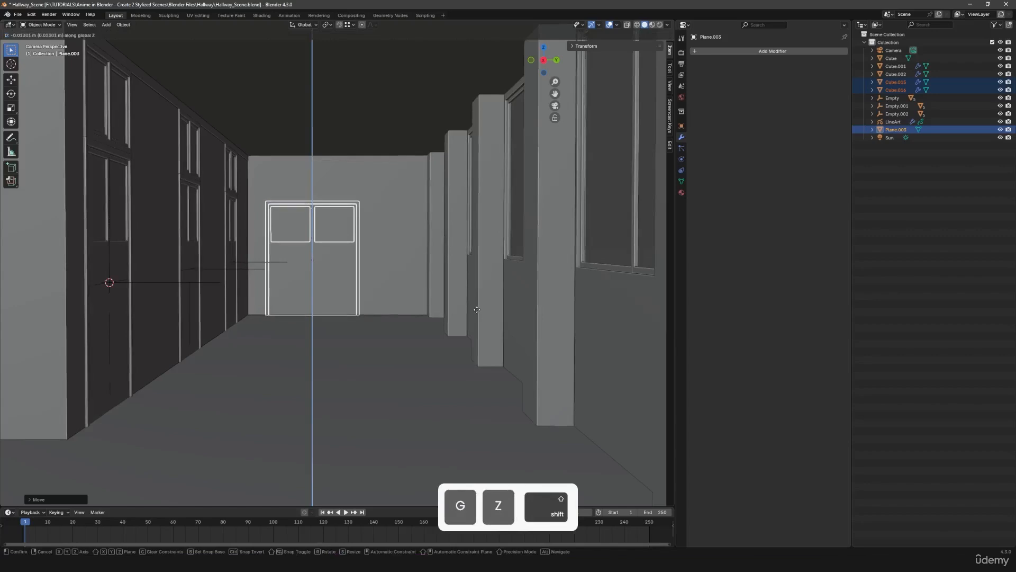
{"action": "left_click", "coordinate": [487, 352]}
Step: Nudge the door slightly along the X axis and about -0.02 m along the Y axis
{"action": "key", "text": "KP_Decimal"}
{"action": "middle_click_drag", "start_coordinate": [500, 299], "coordinate": [451, 316]}
{"action": "key", "text": "KP_Decimal"}
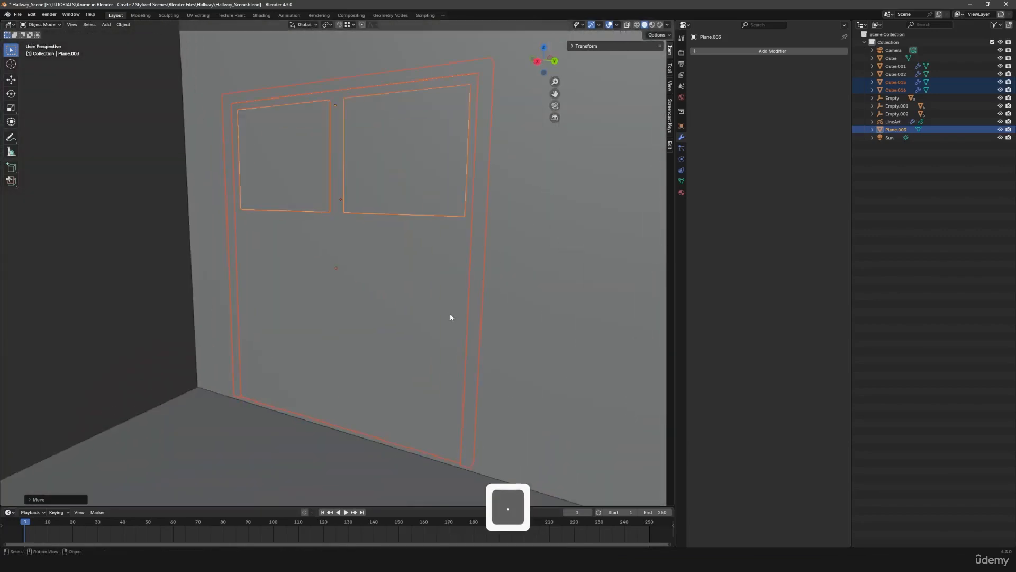
{"action": "key", "text": "g"}
{"action": "key", "text": "x"}
{"action": "left_click", "coordinate": [439, 319]}
{"action": "key", "text": "g"}
{"action": "key", "text": "y"}
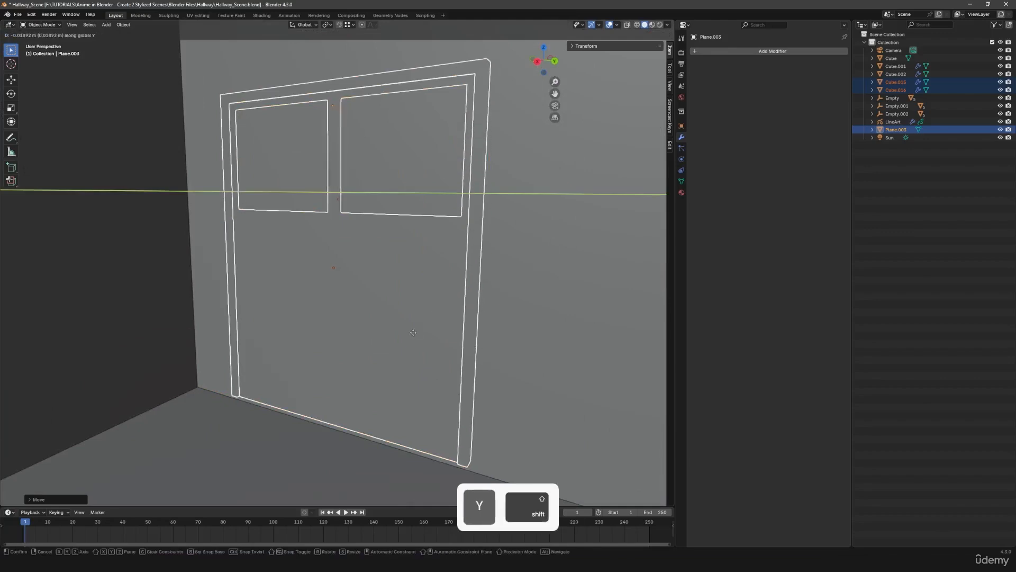
{"action": "left_click", "coordinate": [412, 334]}
Step: Shift the door along the X axis so that its frame stands slightly proud of the back wall
{"action": "key", "text": "g"}
{"action": "key", "text": "x"}
{"action": "left_click", "coordinate": [339, 357]}
{"action": "scroll", "coordinate": [344, 353], "scroll_direction": "down", "scroll_amount": 5}
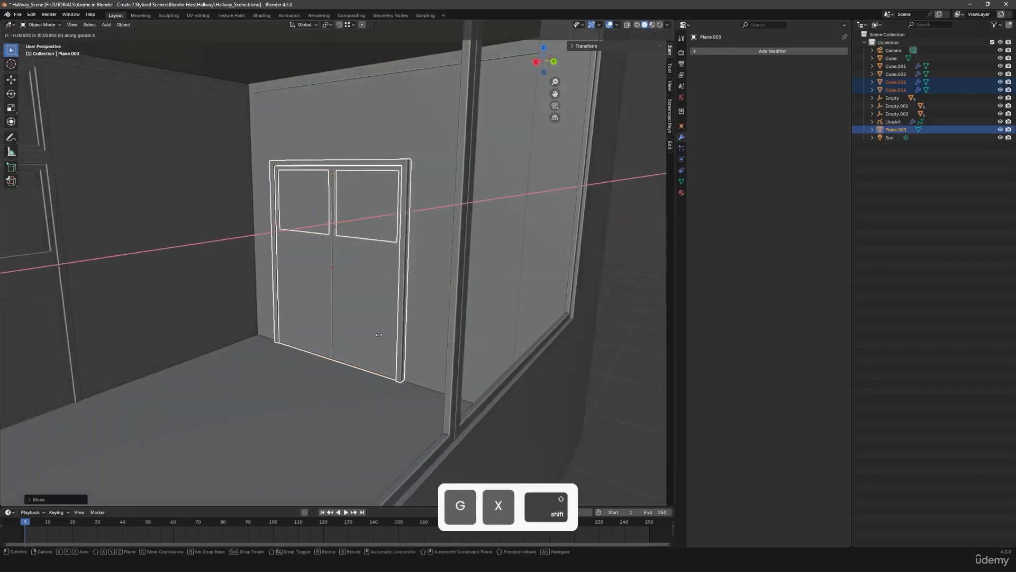
{"action": "middle_click_drag", "start_coordinate": [344, 317], "coordinate": [415, 346]}
{"action": "left_click", "coordinate": [467, 344]}
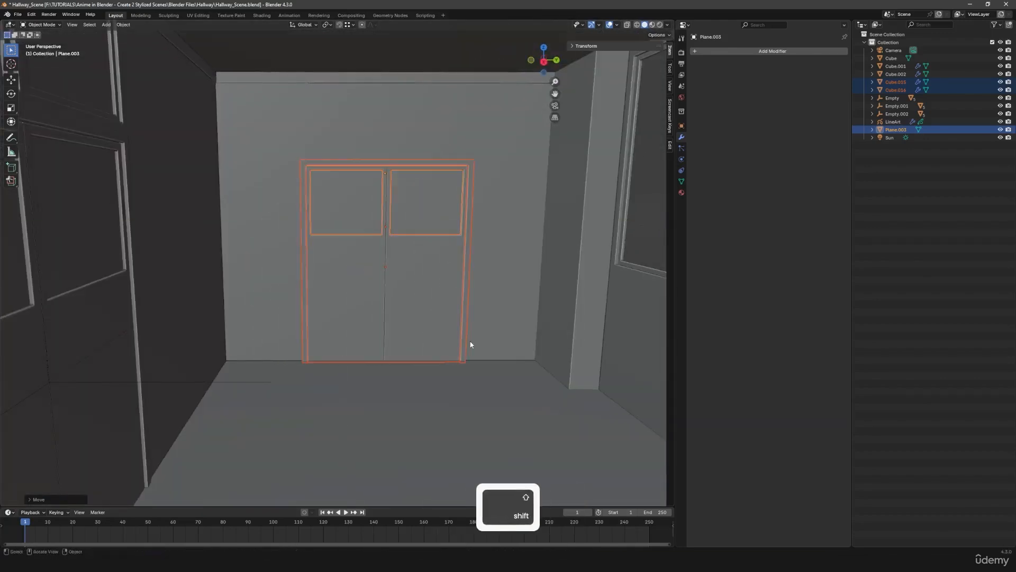
{"action": "key", "text": "KP_0"}
{"action": "key", "text": "a"}
{"action": "key", "text": "a"}
{"action": "scroll", "coordinate": [389, 338], "scroll_direction": "up", "scroll_amount": 5}
{"action": "middle_click_drag", "start_coordinate": [329, 263], "coordinate": [372, 304], "text": "shift"}
{"action": "left_click_drag", "start_coordinate": [372, 306], "coordinate": [410, 245], "text": "shift"}
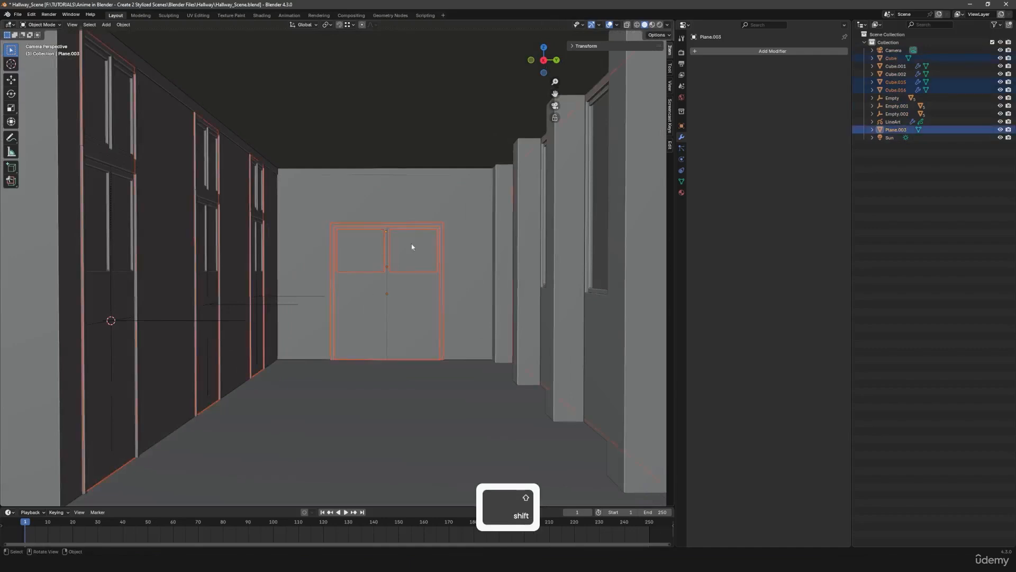
{"action": "key", "text": "ctrl+z"}
{"action": "key", "text": "g"}
{"action": "key", "text": "y"}
{"action": "right_click", "coordinate": [511, 231]}
Step: Move the back door and its frame about 0.01 m along the Y axis and save the file
{"action": "left_click", "coordinate": [331, 234], "text": "shift"}
{"action": "key", "text": "g"}
{"action": "key", "text": "x"}
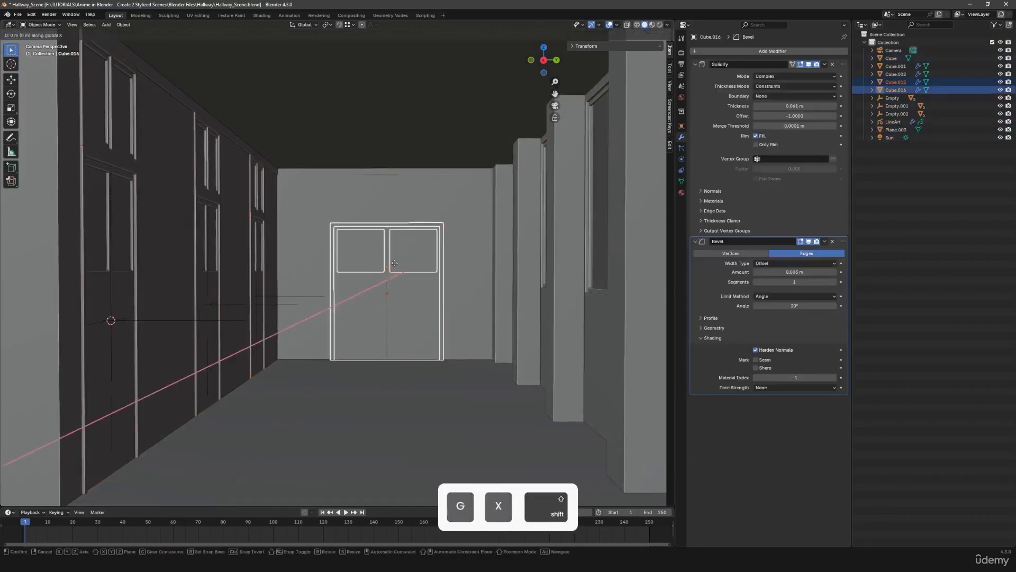
{"action": "key", "text": "y"}
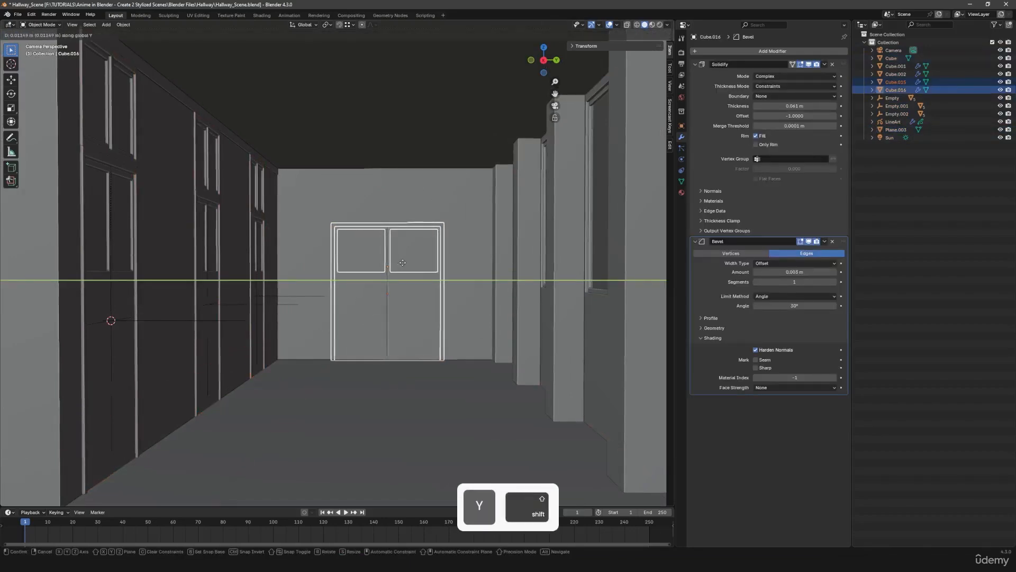
{"action": "left_click", "coordinate": [404, 263]}
{"action": "key", "text": "a"}
{"action": "key", "text": "a"}
{"action": "scroll", "coordinate": [424, 278], "scroll_direction": "down", "scroll_amount": 3}
{"action": "key", "text": "ctrl+s"}
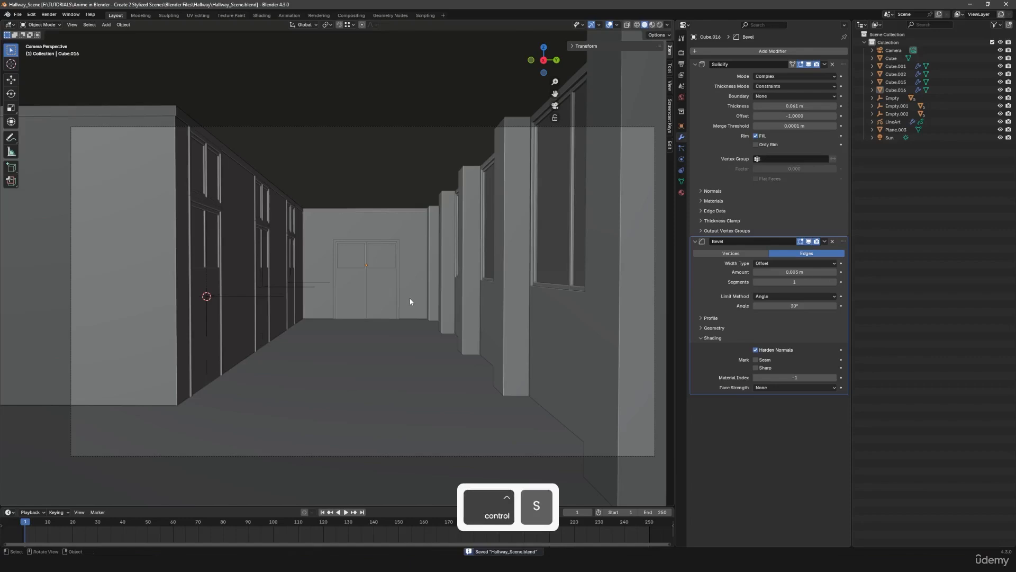
Step: Select the back door's window opening vertices in X-ray and scale them down to a much smaller window
{"action": "scroll", "coordinate": [411, 307], "scroll_direction": "up", "scroll_amount": 6}
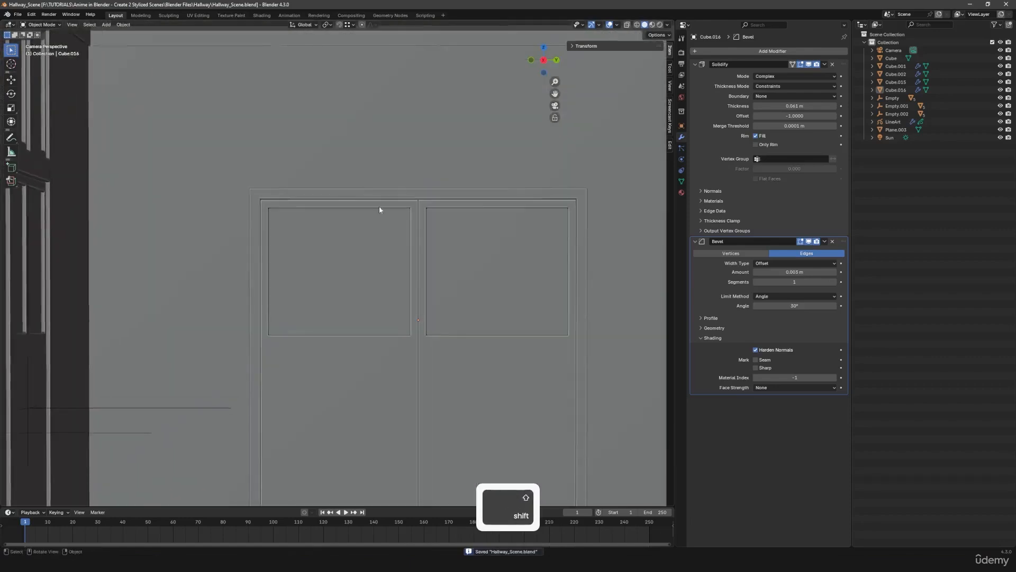
{"action": "scroll", "coordinate": [402, 312], "scroll_direction": "down", "scroll_amount": 3}
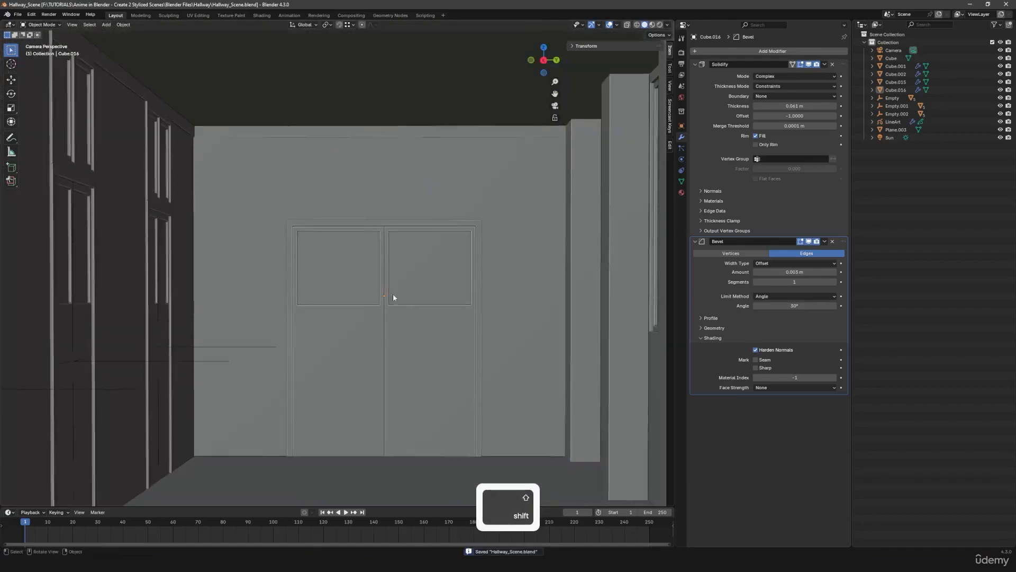
{"action": "left_click", "coordinate": [447, 289]}
{"action": "key", "text": "Tab"}
{"action": "scroll", "coordinate": [394, 343], "scroll_direction": "up", "scroll_amount": 2}
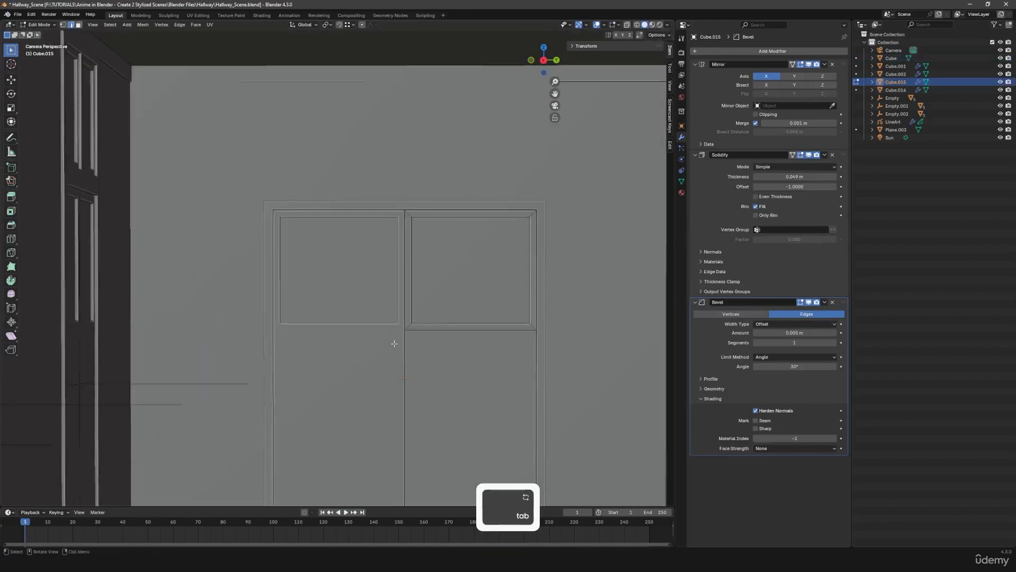
{"action": "key", "text": "1"}
{"action": "left_click", "coordinate": [628, 25]}
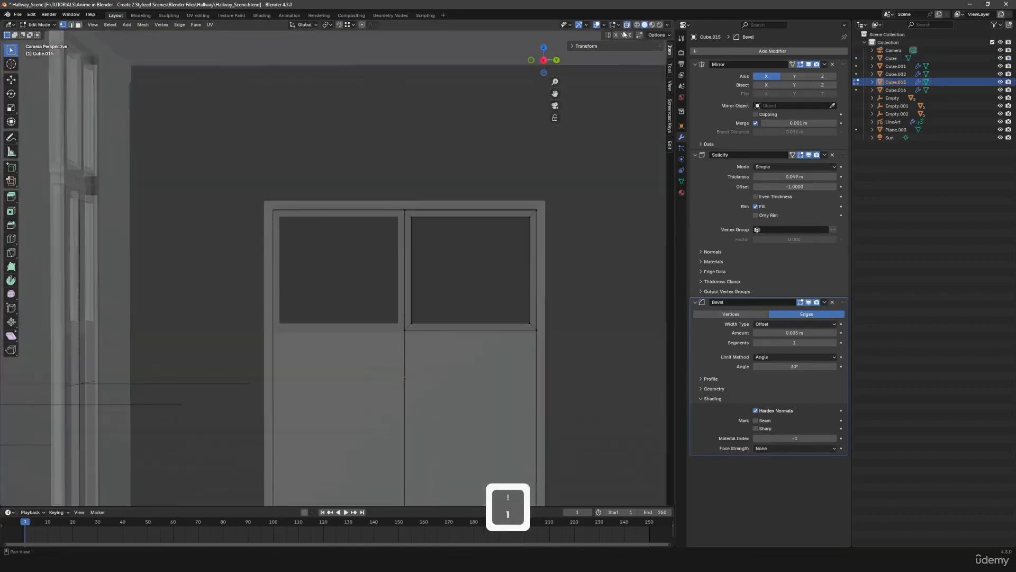
{"action": "middle_click_drag", "start_coordinate": [471, 290], "coordinate": [401, 291], "text": "shift"}
{"action": "scroll", "coordinate": [357, 191], "scroll_direction": "up", "scroll_amount": 3}
{"action": "left_click_drag", "start_coordinate": [334, 175], "coordinate": [557, 375], "text": "shift"}
{"action": "key", "text": "s"}
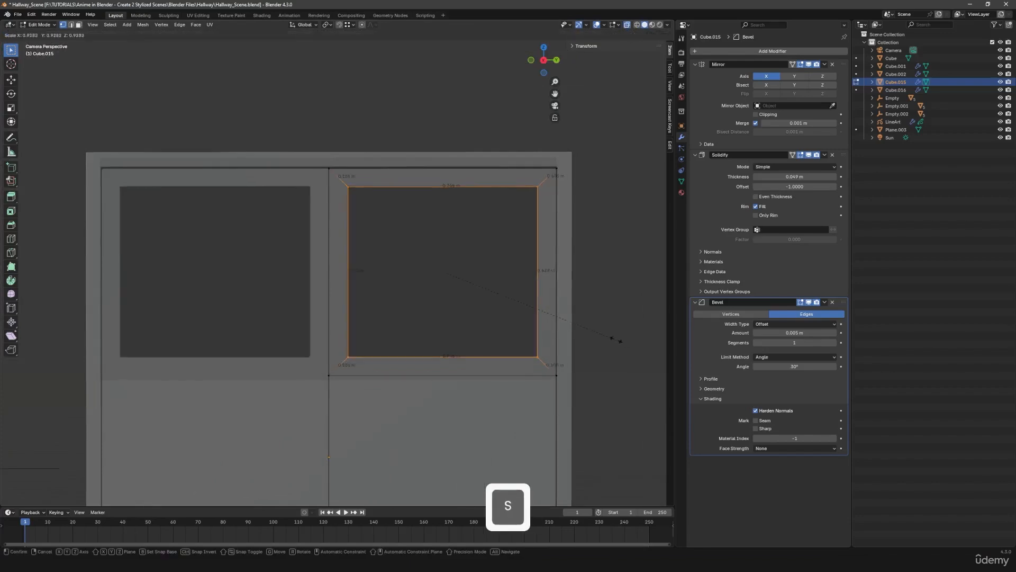
{"action": "left_click", "coordinate": [538, 313]}
Step: Shift the window opening about -0.03 m along the Y axis, then fine-tune its size
{"action": "key", "text": "g"}
{"action": "key", "text": "y"}
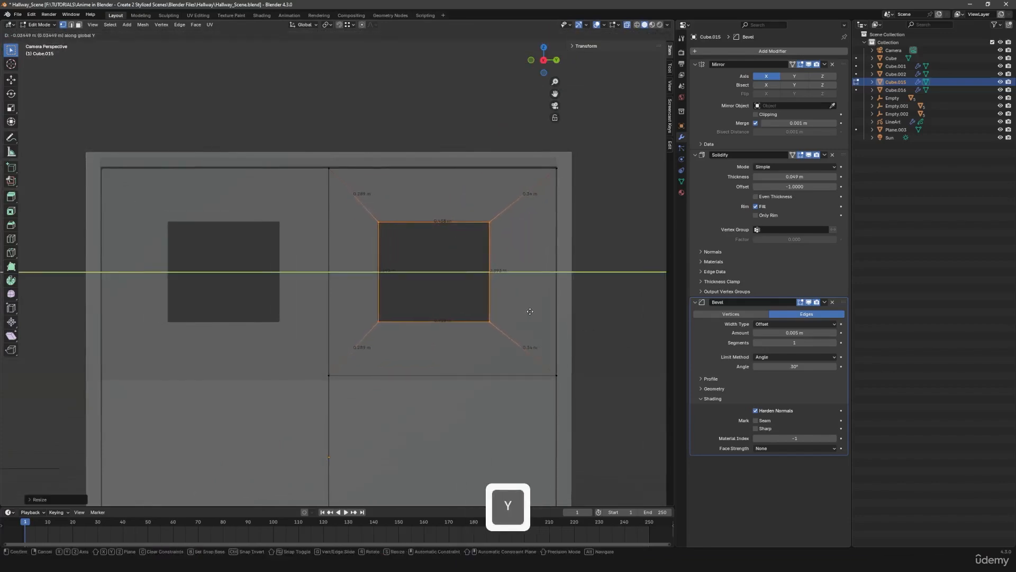
{"action": "left_click", "coordinate": [530, 312]}
{"action": "key", "text": "s"}
{"action": "left_click", "coordinate": [524, 309]}
{"action": "key", "text": "Tab"}
Step: Deselect everything and turn X-ray off in the hallway view
{"action": "scroll", "coordinate": [448, 319], "scroll_direction": "down", "scroll_amount": 10}
{"action": "key", "text": "a"}
{"action": "key", "text": "a"}
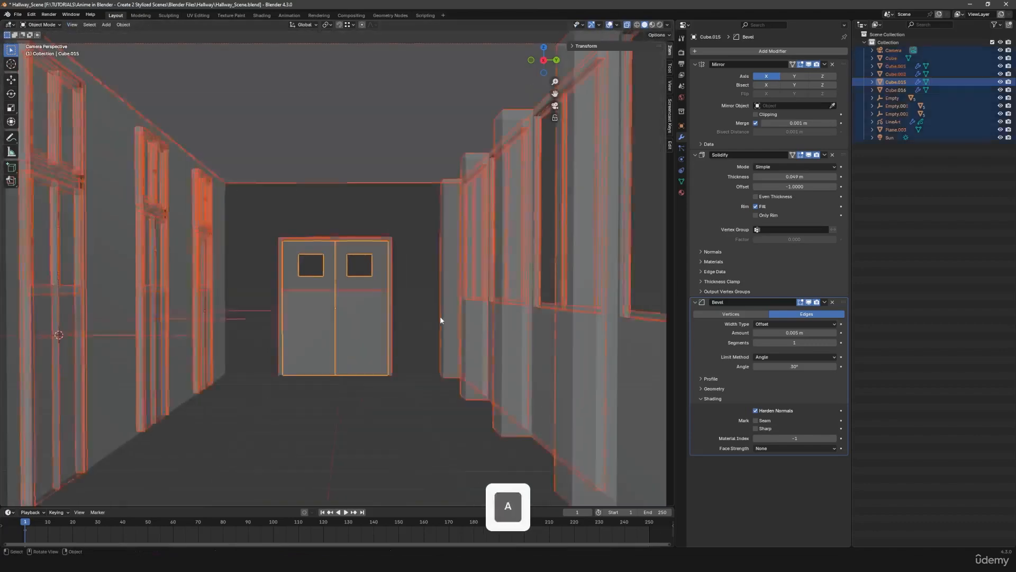
{"action": "left_click", "coordinate": [627, 25]}
{"action": "scroll", "coordinate": [426, 318], "scroll_direction": "down", "scroll_amount": 6}
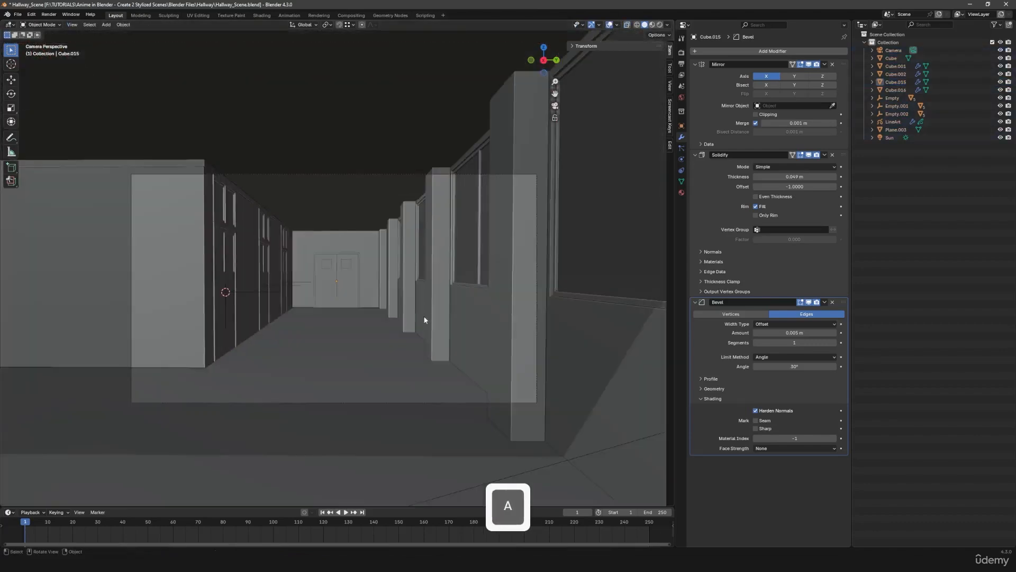
{"action": "middle_click_drag", "start_coordinate": [408, 329], "coordinate": [442, 303], "text": "shift"}
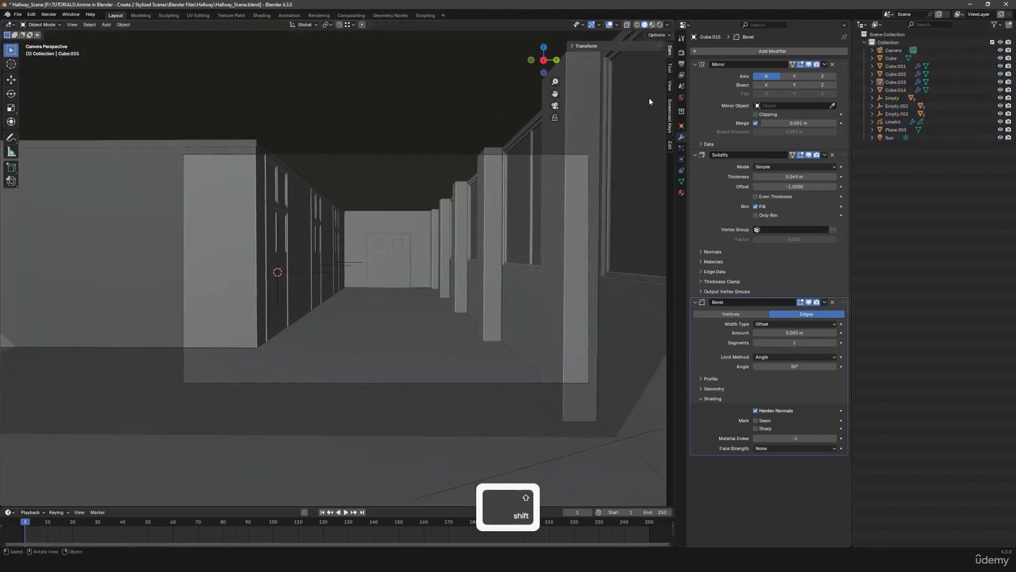
Step: Switch the viewport to rendered shading and render the hallway with the new door into Slot 2
{"action": "left_click", "coordinate": [660, 25]}
{"action": "scroll", "coordinate": [453, 352], "scroll_direction": "up", "scroll_amount": 3}
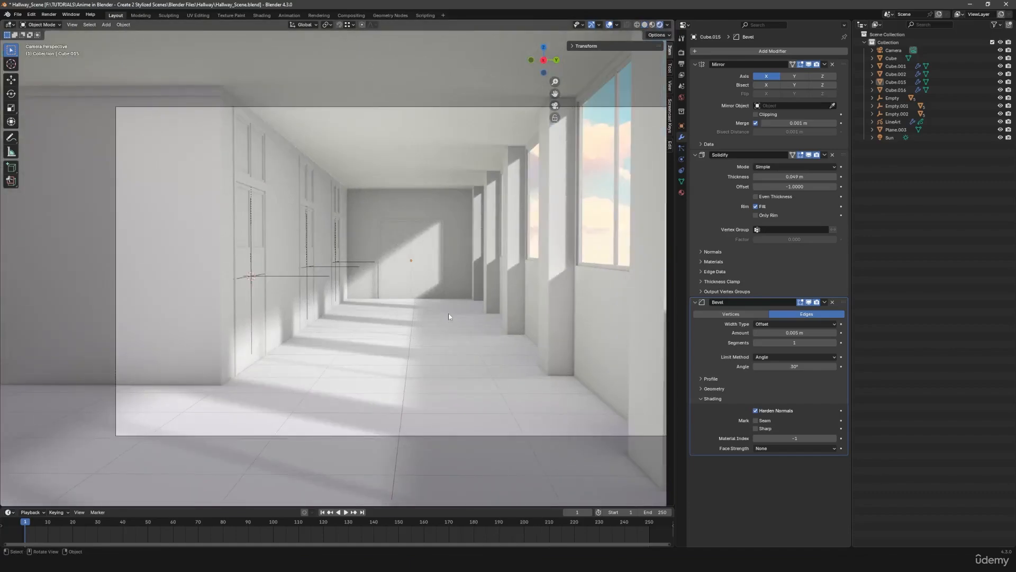
{"action": "key", "text": "F11"}
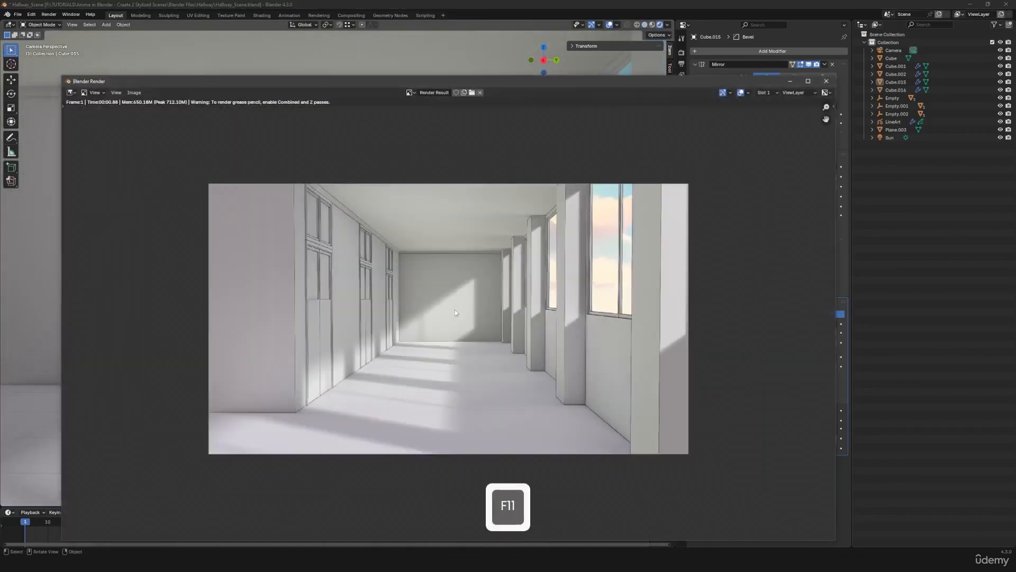
{"action": "key", "text": "j"}
{"action": "key", "text": "F12"}
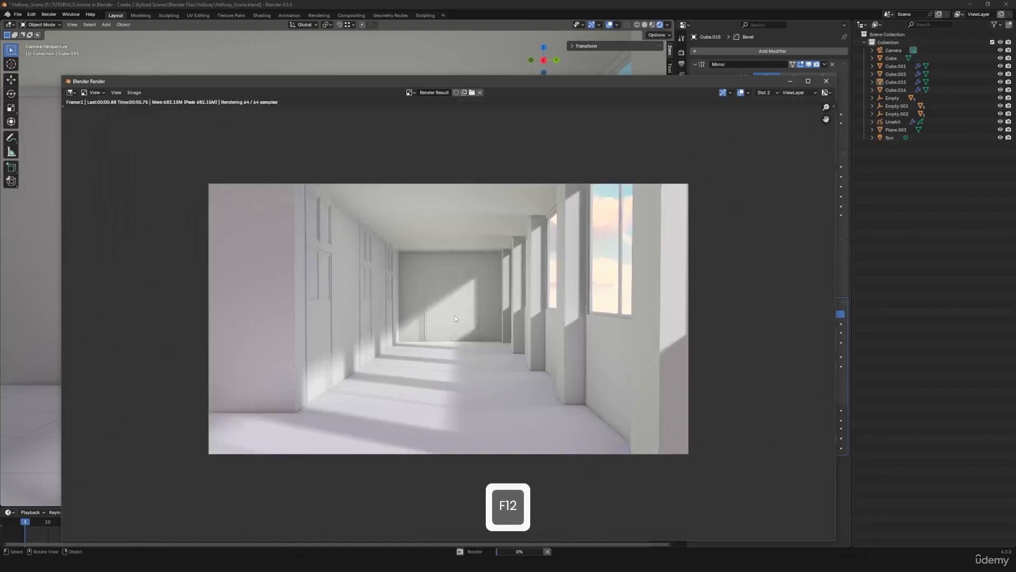
{"action": "scroll", "coordinate": [497, 366], "scroll_direction": "up", "scroll_amount": 2}
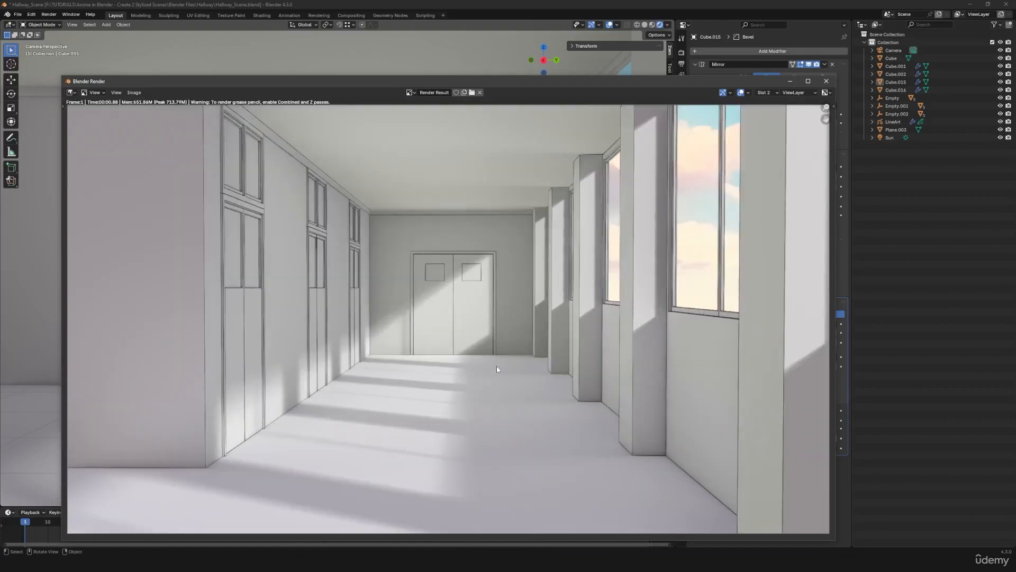
{"action": "scroll", "coordinate": [497, 366], "scroll_direction": "down", "scroll_amount": 2}
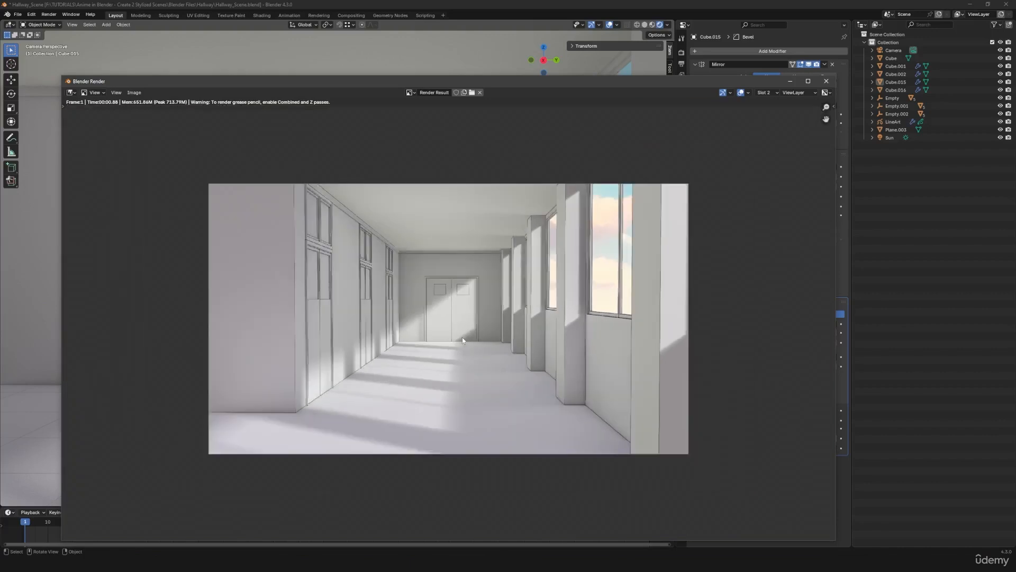
Step: Inspect the back door in the Slot 2 hallway render, then close the render window
{"action": "scroll", "coordinate": [461, 343], "scroll_direction": "up", "scroll_amount": 2}
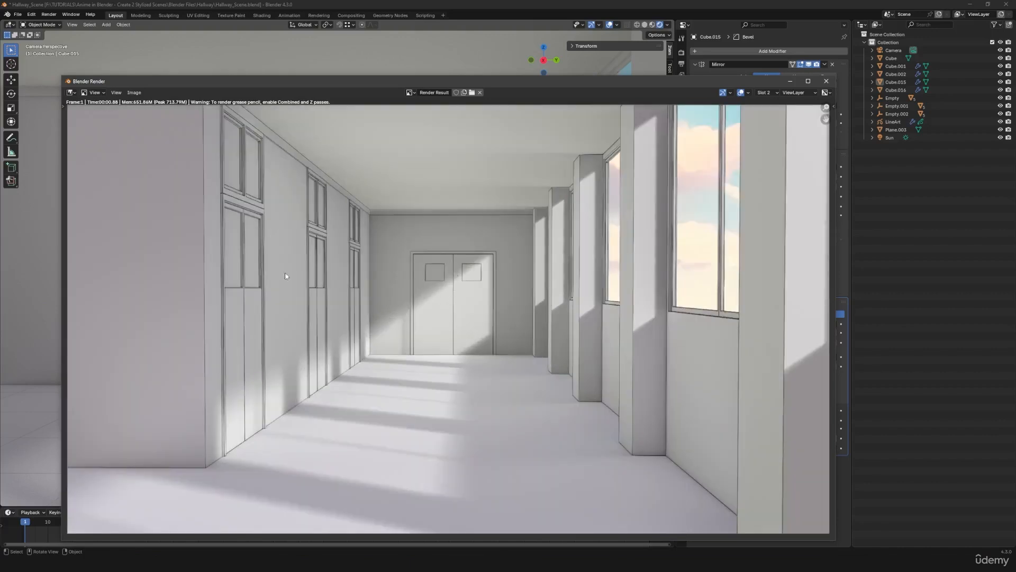
{"action": "key", "text": "j"}
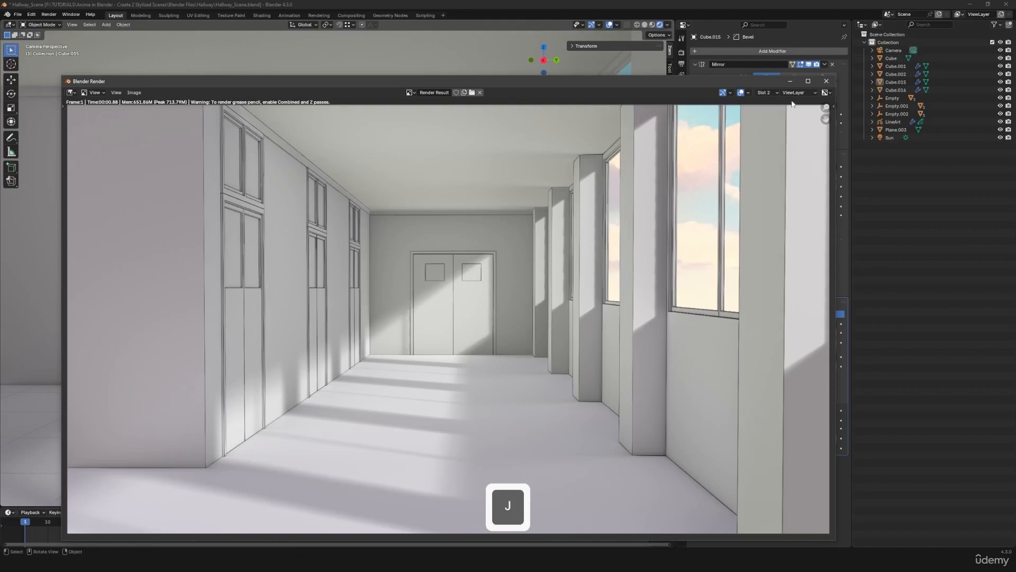
{"action": "left_click", "coordinate": [826, 81]}
Step: Return the viewport to solid shading and select only the back door's panels and frame
{"action": "scroll", "coordinate": [489, 335], "scroll_direction": "up", "scroll_amount": 5}
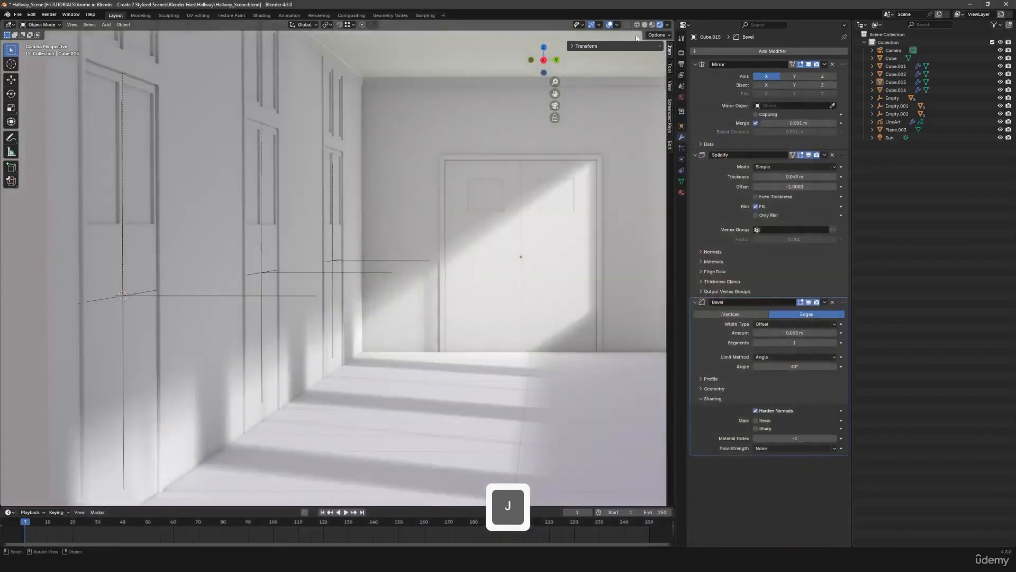
{"action": "left_click", "coordinate": [644, 25]}
{"action": "middle_click_drag", "start_coordinate": [517, 257], "coordinate": [399, 277], "text": "shift"}
{"action": "mouse_move", "coordinate": [317, 141]}
{"action": "left_mouse_down"}
{"action": "mouse_move", "coordinate": [419, 203]}
{"action": "mouse_move", "coordinate": [557, 263]}
{"action": "left_mouse_up"}
{"action": "left_click_drag", "start_coordinate": [503, 103], "coordinate": [576, 247], "text": "ctrl"}
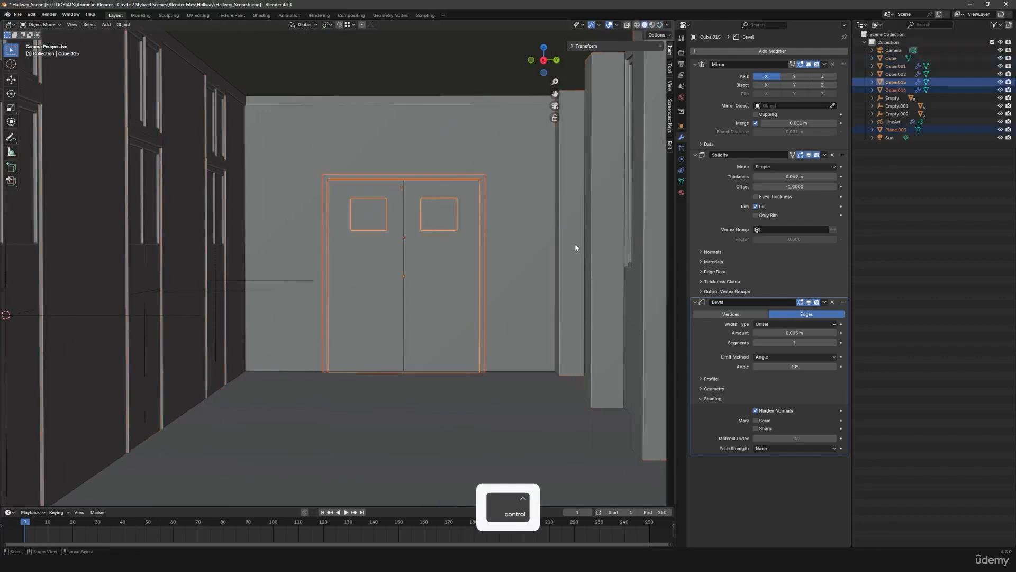
{"action": "scroll", "coordinate": [529, 297], "scroll_direction": "down", "scroll_amount": 4}
{"action": "scroll", "coordinate": [477, 333], "scroll_direction": "up", "scroll_amount": 3}
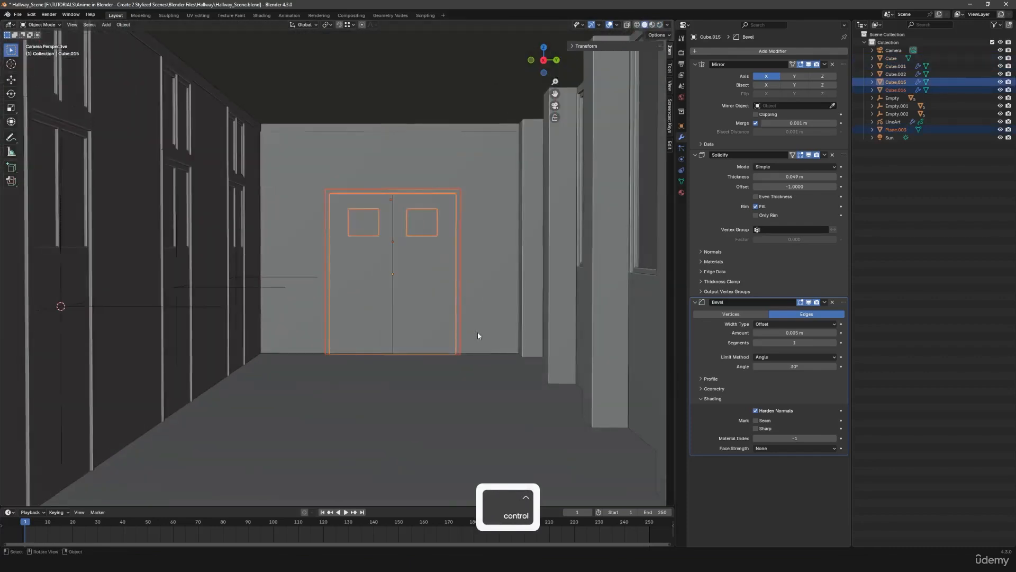
Step: Edit the selected door parts in X-ray and lower all their upper vertices along Z to shorten the door
{"action": "key", "text": "Tab"}
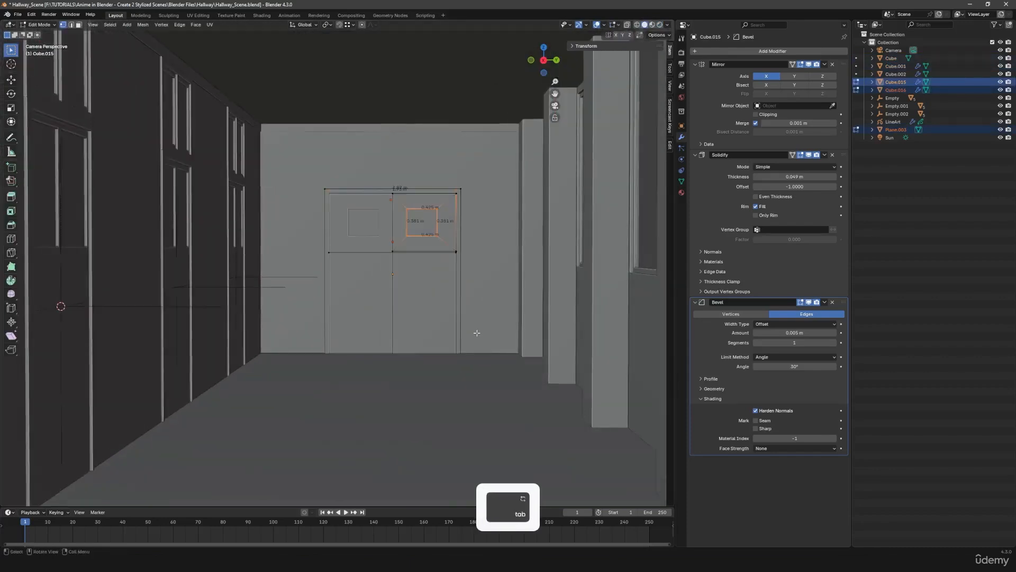
{"action": "scroll", "coordinate": [620, 95], "scroll_direction": "up", "scroll_amount": 3}
{"action": "left_click", "coordinate": [627, 25]}
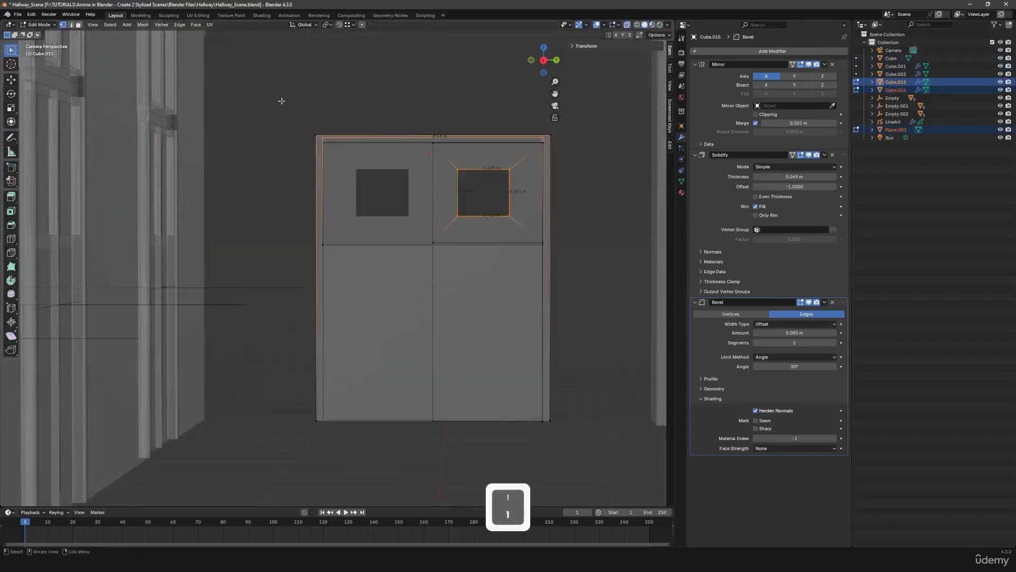
{"action": "left_click_drag", "start_coordinate": [273, 100], "coordinate": [578, 306]}
{"action": "key", "text": "g"}
{"action": "key", "text": "z"}
{"action": "key", "text": "shift"}
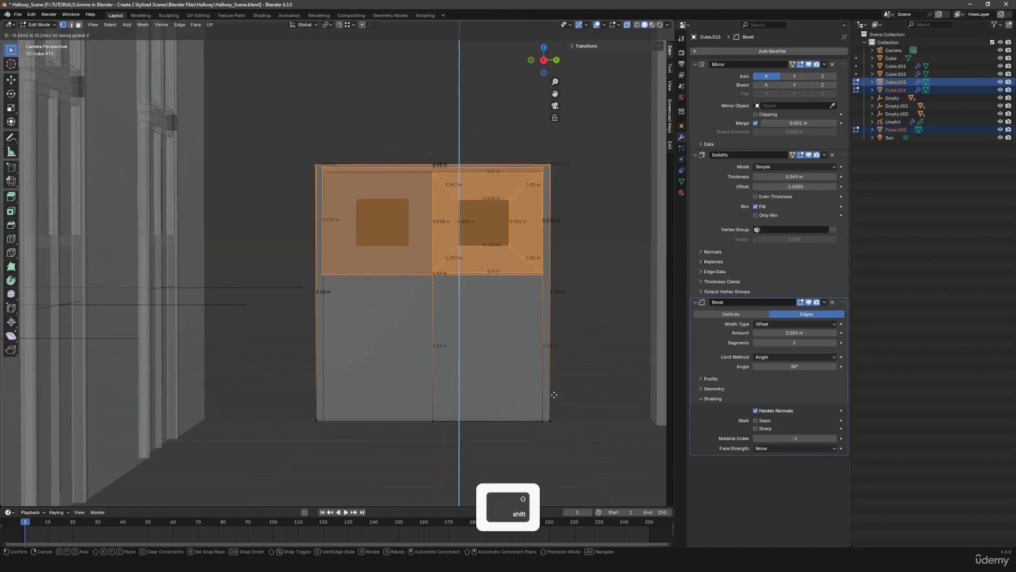
{"action": "left_click", "coordinate": [572, 377]}
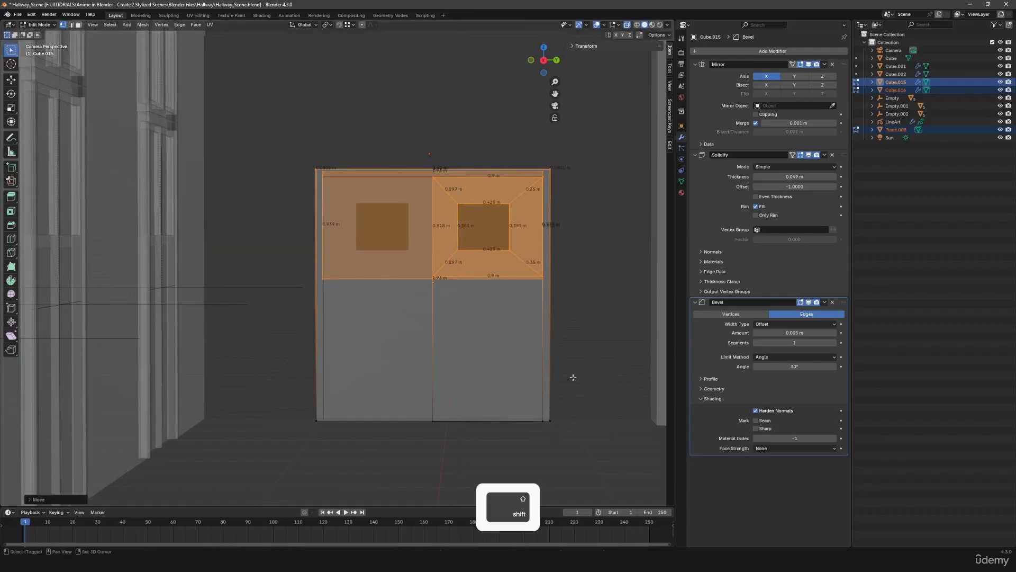
Step: Lower the door's upper vertices slightly further along Z and return to Object Mode
{"action": "key", "text": "g"}
{"action": "key", "text": "z"}
{"action": "left_click", "coordinate": [576, 321]}
{"action": "key", "text": "Tab"}
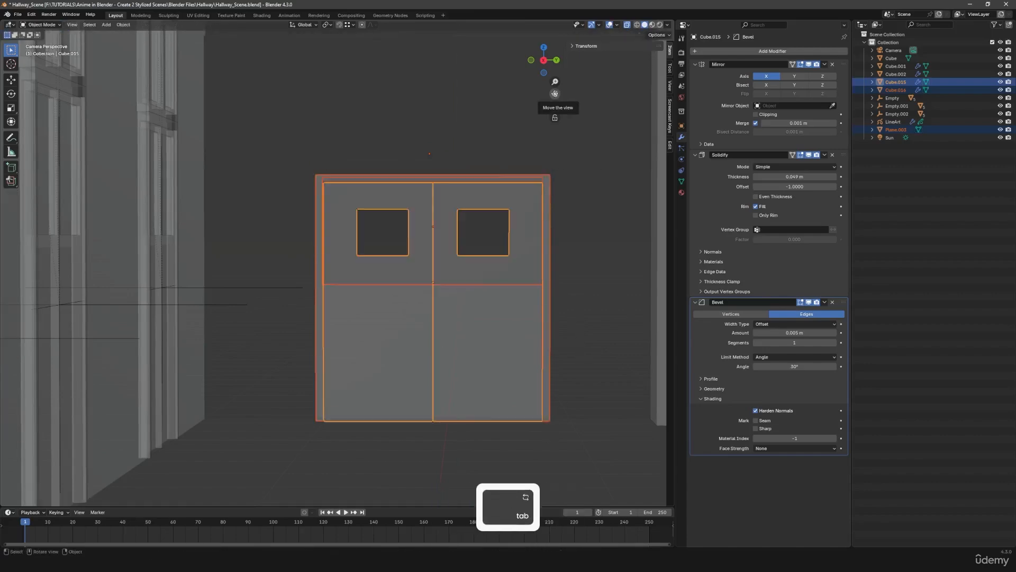
Step: Render the hallway with the shortened back door into Slot 1
{"action": "key", "text": "F12"}
{"action": "key", "text": "j"}
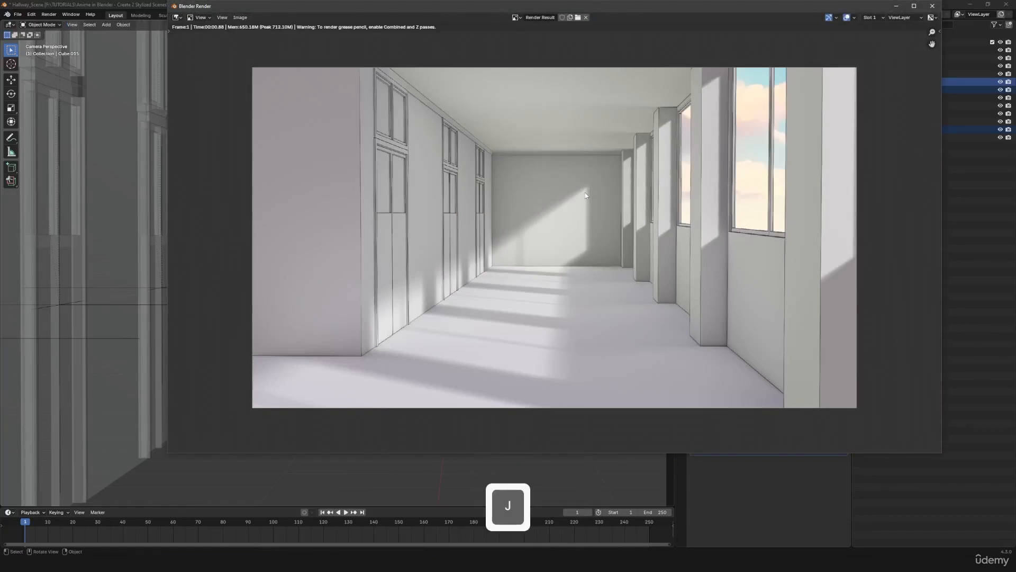
{"action": "key", "text": "F12"}
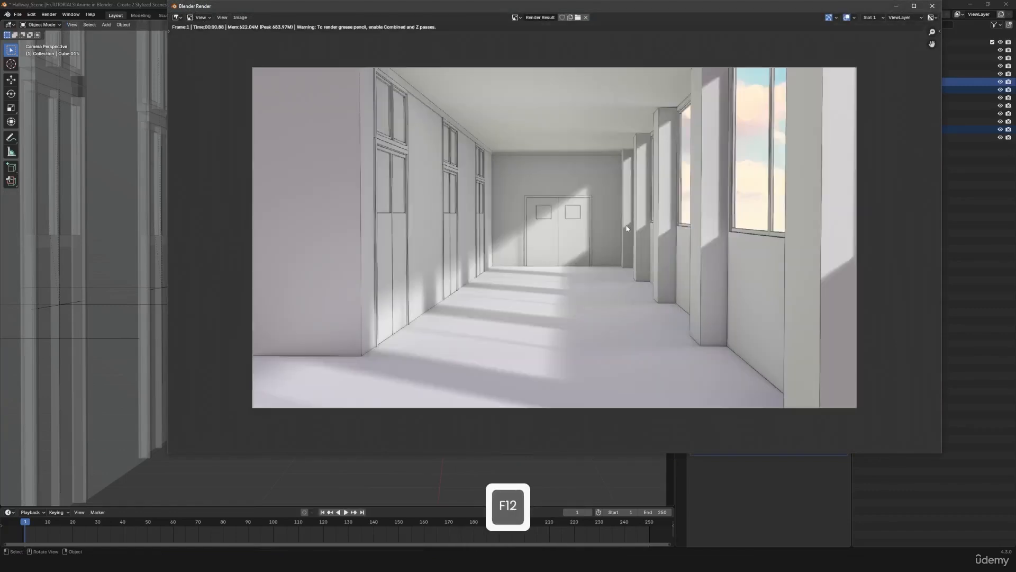
Step: Compare the shortened door in Slot 1 with the taller door in Slot 2 at different zoom levels
{"action": "key", "text": "j"}
{"action": "scroll", "coordinate": [586, 283], "scroll_direction": "down", "scroll_amount": 2}
{"action": "scroll", "coordinate": [535, 315], "scroll_direction": "up", "scroll_amount": 1}
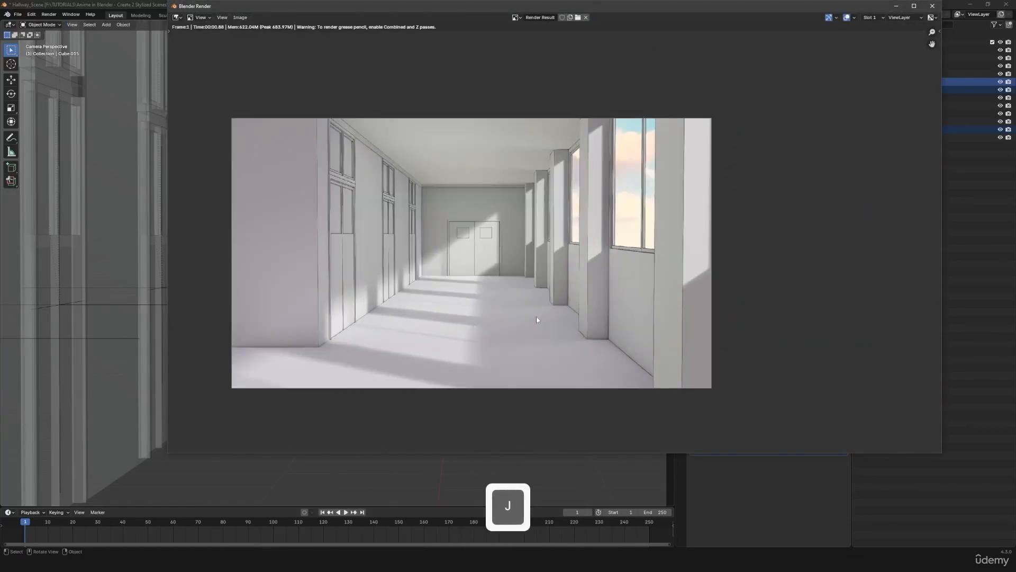
{"action": "scroll", "coordinate": [537, 320], "scroll_direction": "up", "scroll_amount": 1}
{"action": "key", "text": "j"}
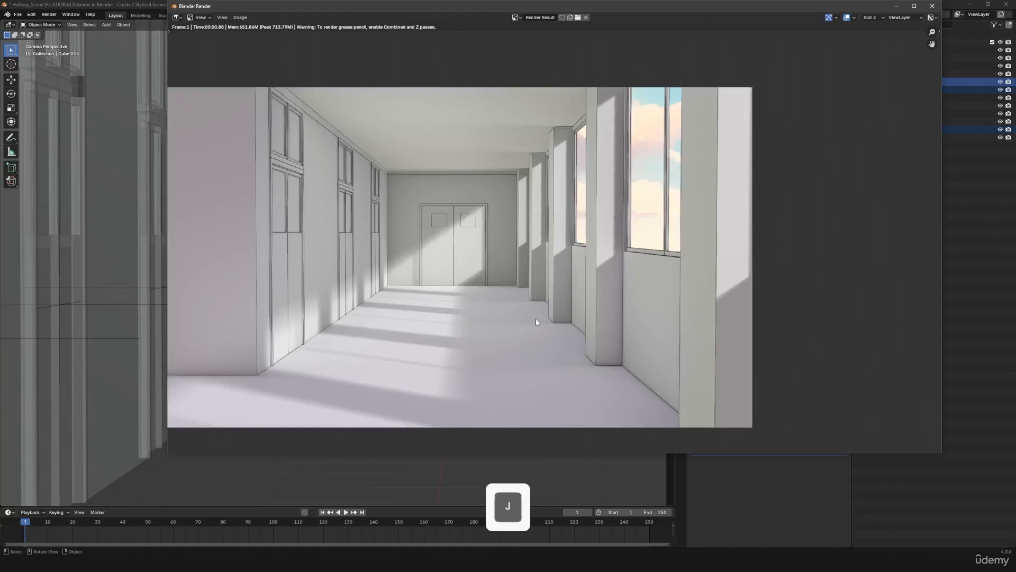
{"action": "middle_click_drag", "start_coordinate": [534, 321], "coordinate": [565, 339]}
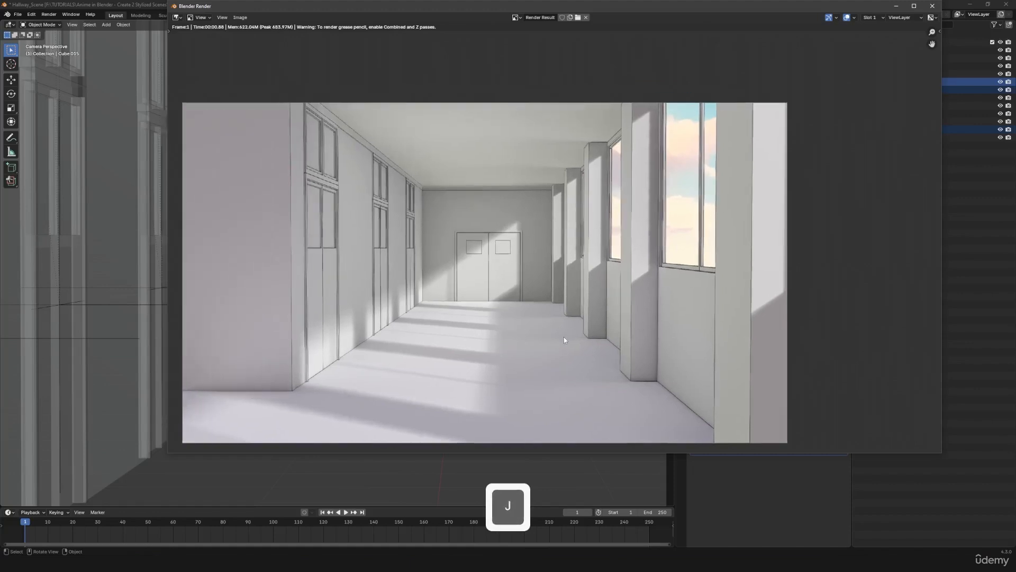
{"action": "key", "text": "j"}
{"action": "key", "text": "j"}
{"action": "scroll", "coordinate": [564, 339], "scroll_direction": "down", "scroll_amount": 4}
{"action": "middle_click_drag", "start_coordinate": [562, 339], "coordinate": [541, 324]}
{"action": "scroll", "coordinate": [532, 321], "scroll_direction": "up", "scroll_amount": 2}
{"action": "key", "text": "j"}
{"action": "key", "text": "j"}
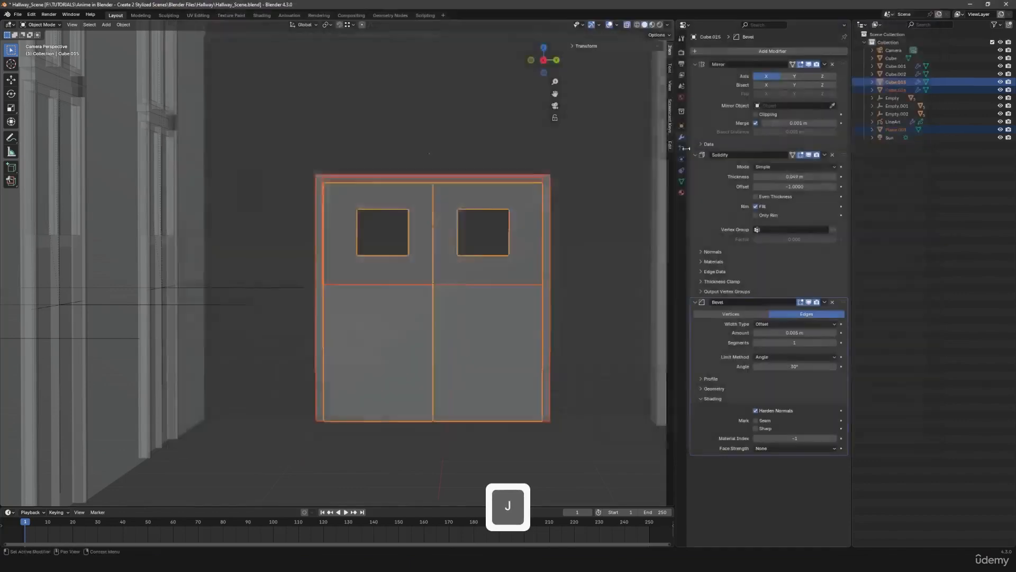
Step: Raise the back door's upper vertices slightly along Z in Edit Mode and return to Object Mode
{"action": "scroll", "coordinate": [504, 283], "scroll_direction": "up", "scroll_amount": 3}
{"action": "scroll", "coordinate": [503, 284], "scroll_direction": "down", "scroll_amount": 3}
{"action": "key", "text": "Tab"}
{"action": "key", "text": "g"}
{"action": "key", "text": "z"}
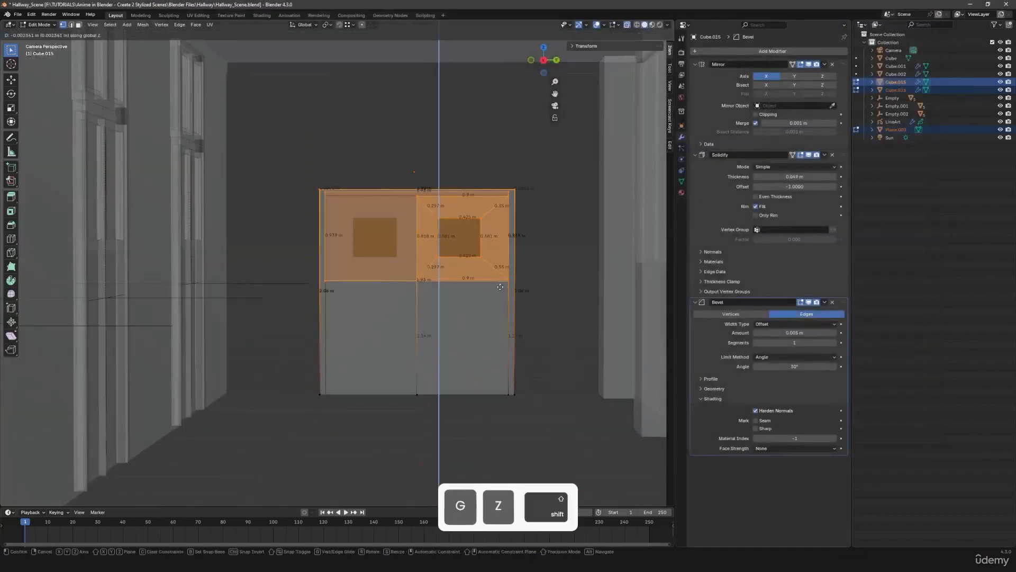
{"action": "left_click", "coordinate": [504, 245]}
{"action": "key", "text": "Tab"}
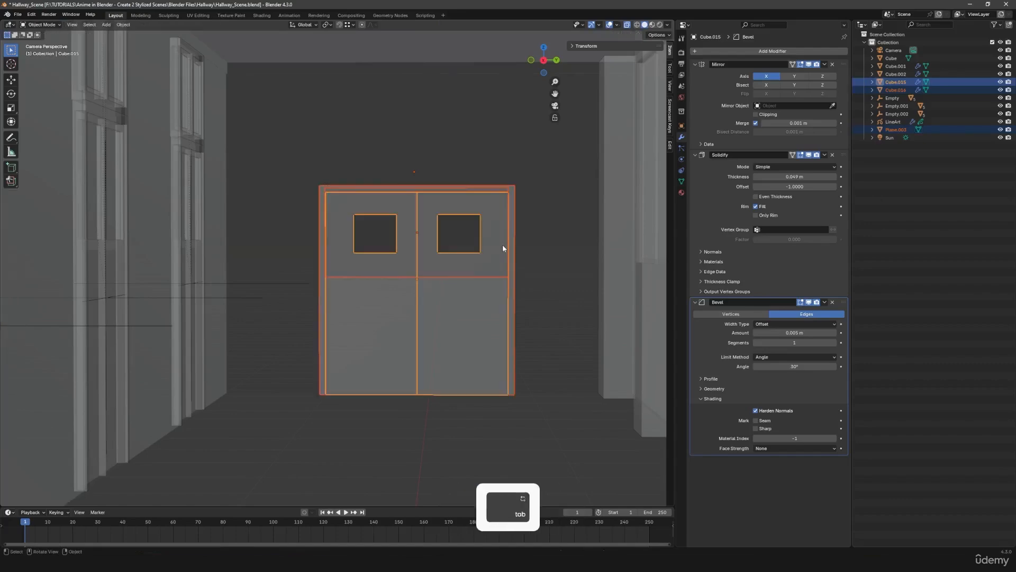
Step: Re-render the hallway into Slot 1, compare the door height with Slot 2, and close the render window
{"action": "key", "text": "F11"}
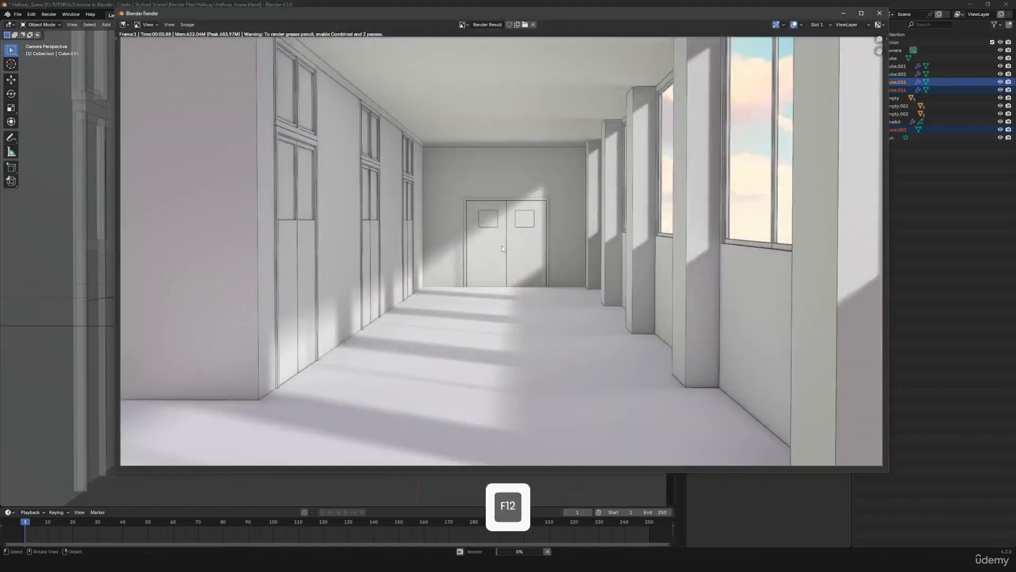
{"action": "key", "text": "F12"}
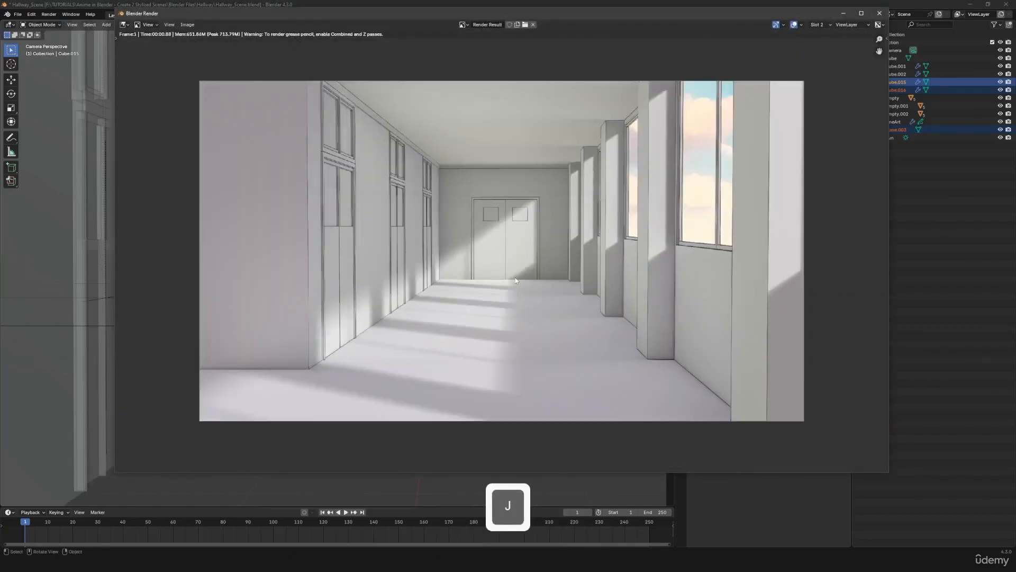
{"action": "key", "text": "j"}
{"action": "key", "text": "j"}
{"action": "key", "text": "j"}
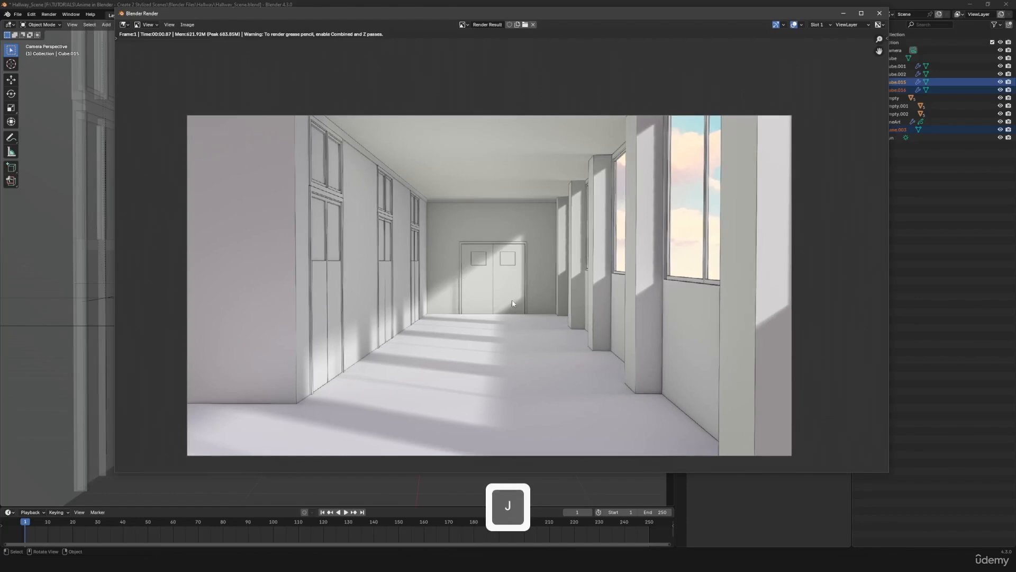
{"action": "key", "text": "j"}
{"action": "key", "text": "j"}
{"action": "key", "text": "j"}
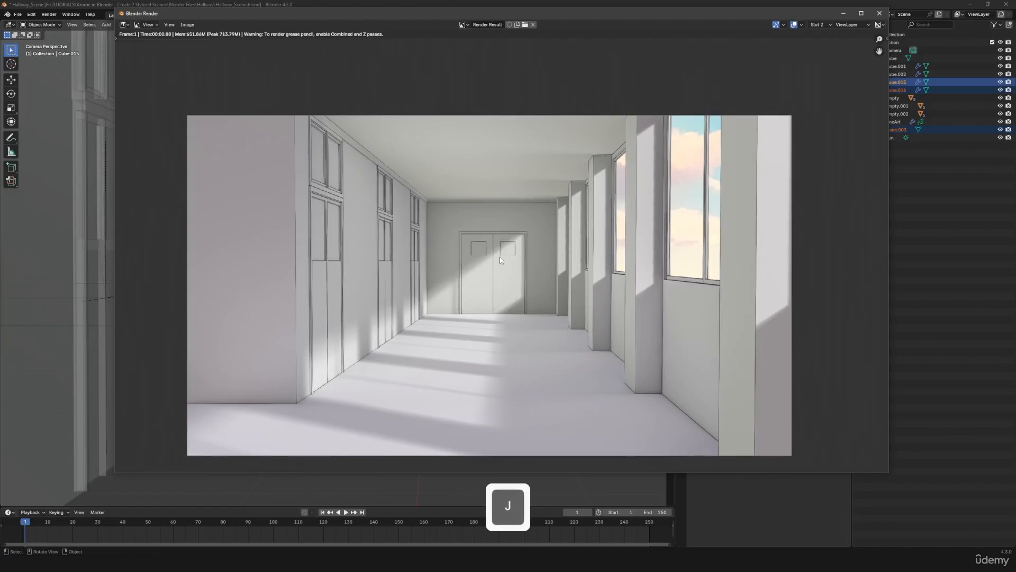
{"action": "key", "text": "j"}
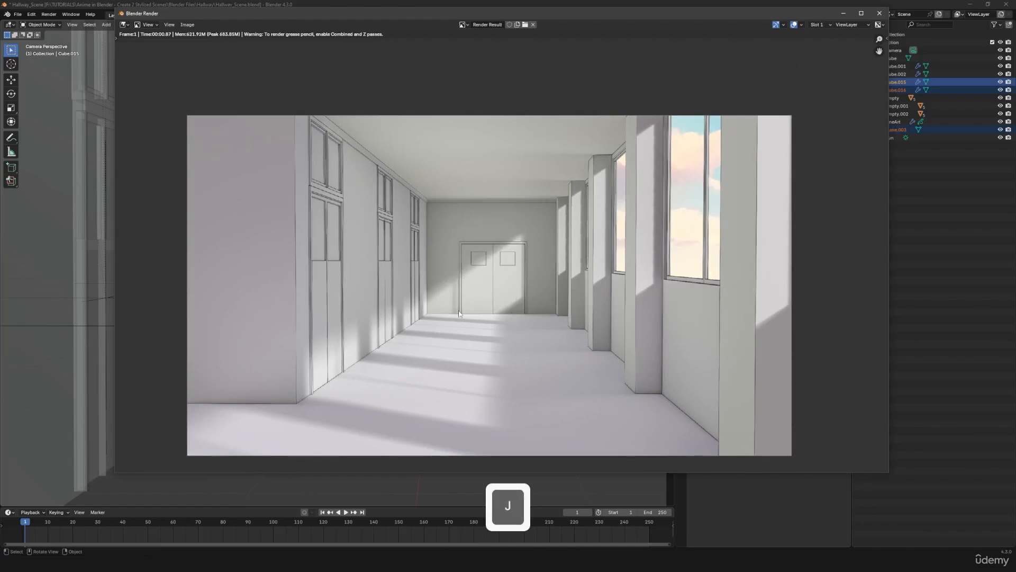
{"action": "key", "text": "j"}
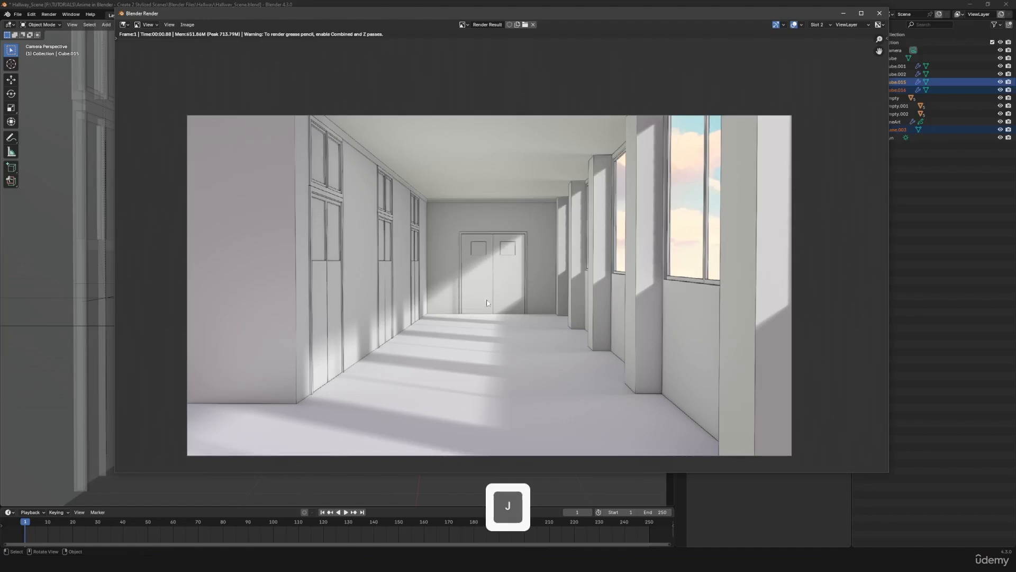
{"action": "key", "text": "j"}
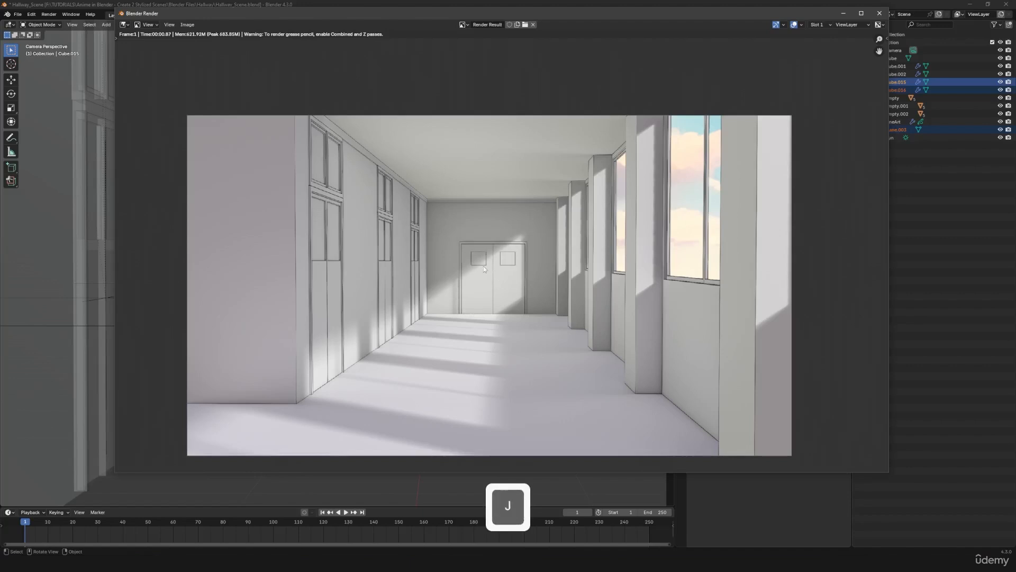
{"action": "middle_click_drag", "start_coordinate": [494, 291], "coordinate": [480, 296]}
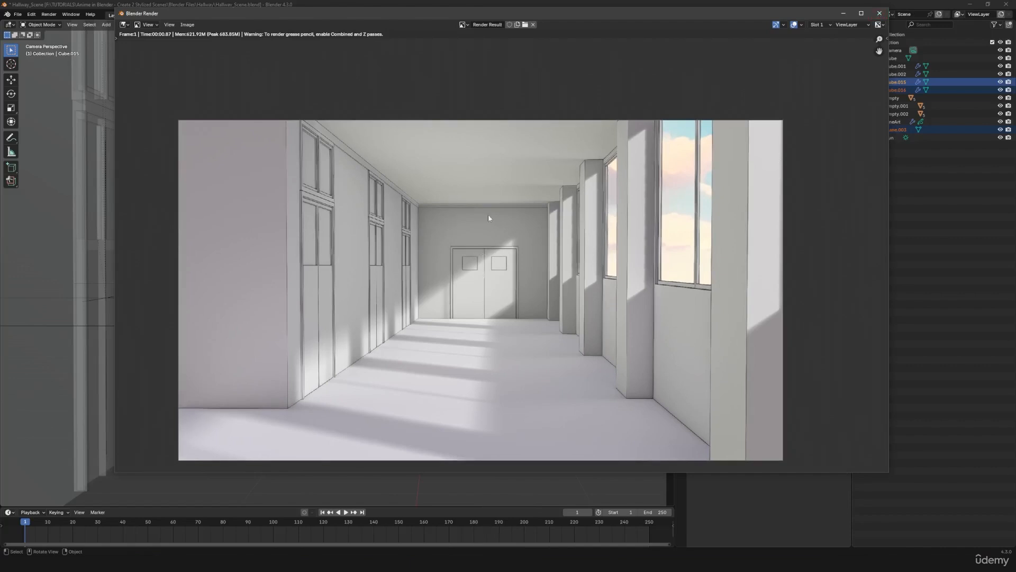
{"action": "scroll", "coordinate": [585, 283], "scroll_direction": "down", "scroll_amount": 2}
{"action": "scroll", "coordinate": [554, 326], "scroll_direction": "up", "scroll_amount": 1}
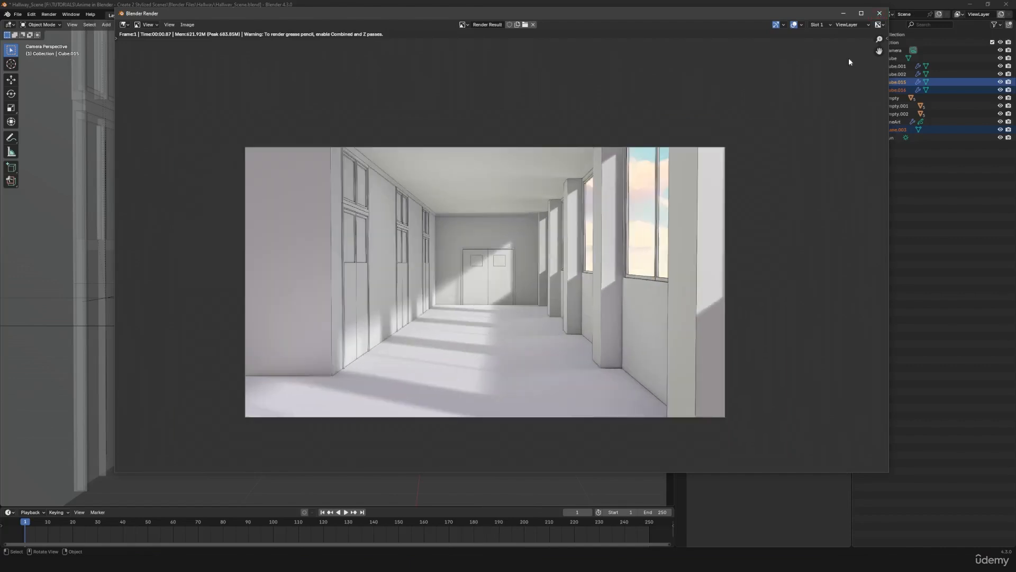
{"action": "left_click", "coordinate": [883, 13]}
Step: Save the hallway scene file and turn X-ray off in the viewport
{"action": "key", "text": "ctrl+s"}
{"action": "scroll", "coordinate": [485, 262], "scroll_direction": "down", "scroll_amount": 3}
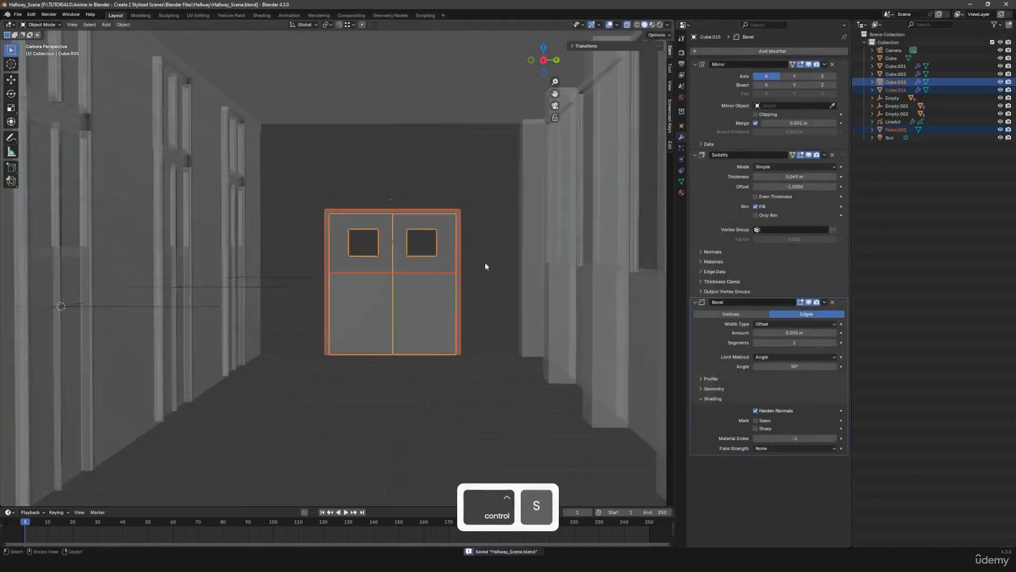
{"action": "left_click", "coordinate": [627, 24]}
{"action": "middle_click_drag", "start_coordinate": [439, 258], "coordinate": [461, 263], "text": "shift"}
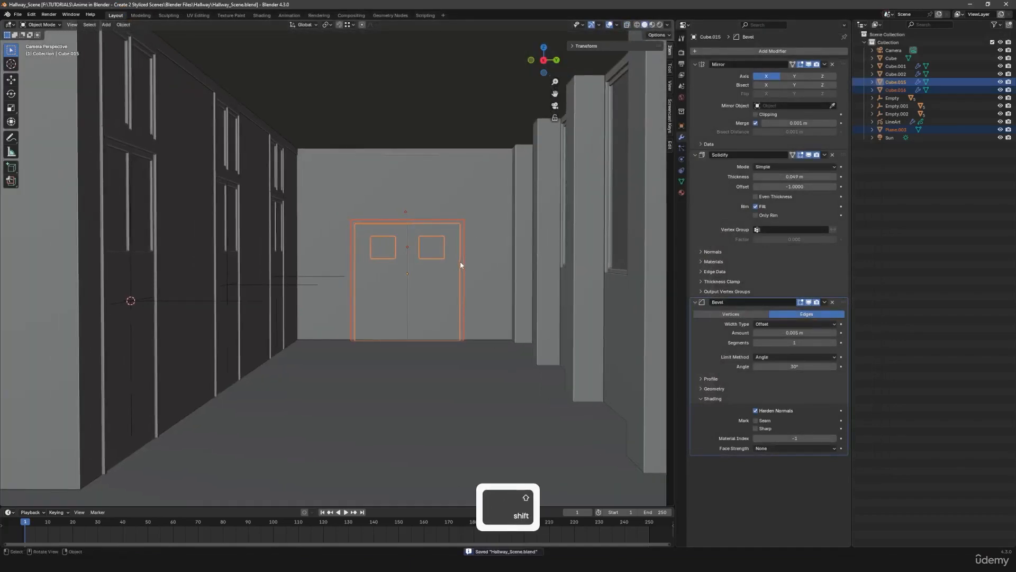